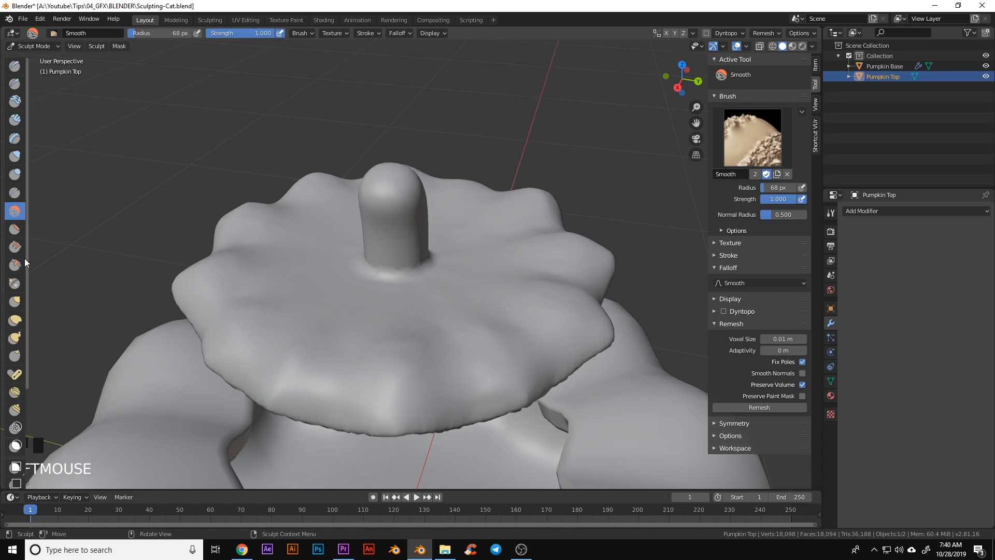
Orbit around the sculpted Pumpkin Top, including underneath, and isolate it in local view
mouse_move(122, 211)
middle_down()
mouse_move(387, 340)
mouse_move(365, 348)
mouse_move(407, 311)
middle_up()
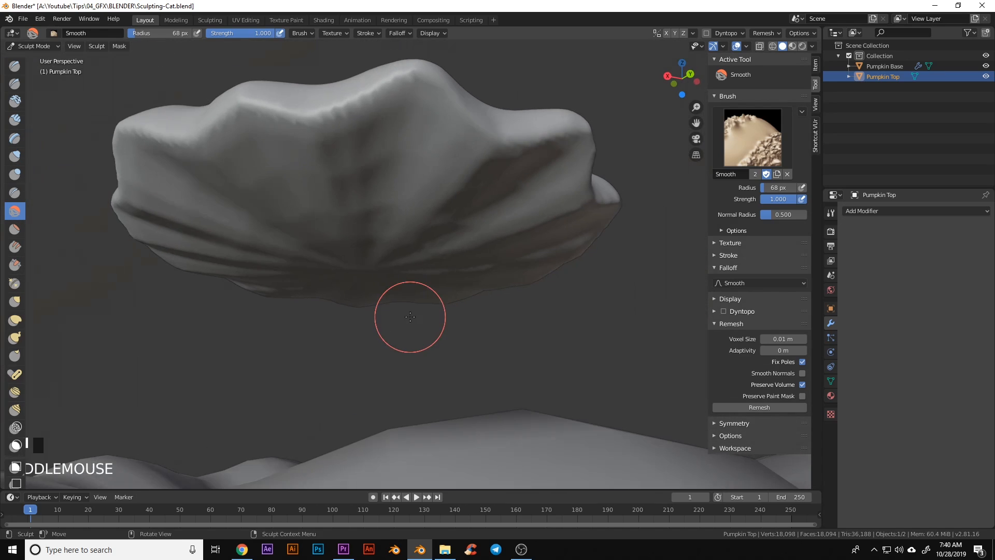
drag(407, 311, 387, 234)
middle_drag(318, 243, 318, 290)
key(KP_Divide)
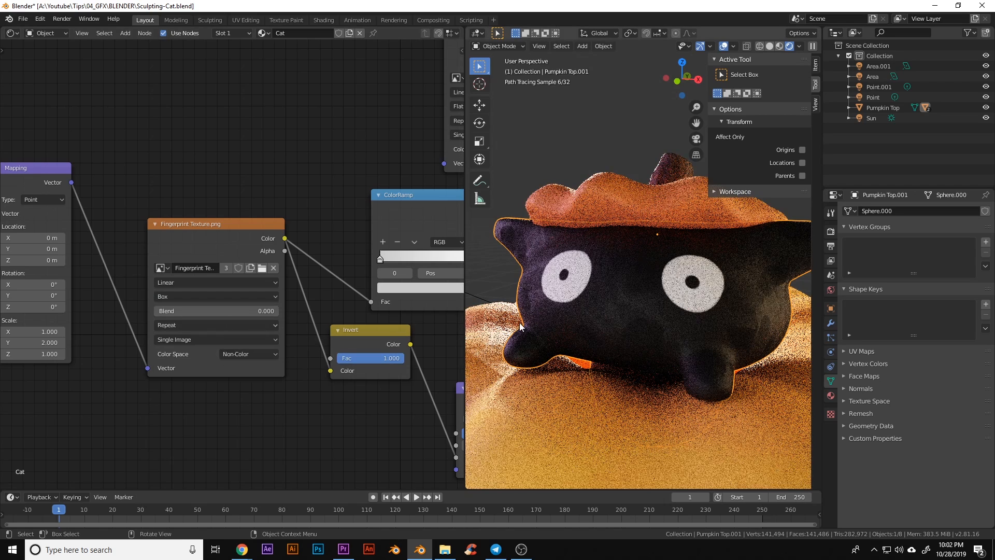
Deselect everything in the cat scene and confirm a new Scale Y on the fingerprint Mapping node
key(alt+a)
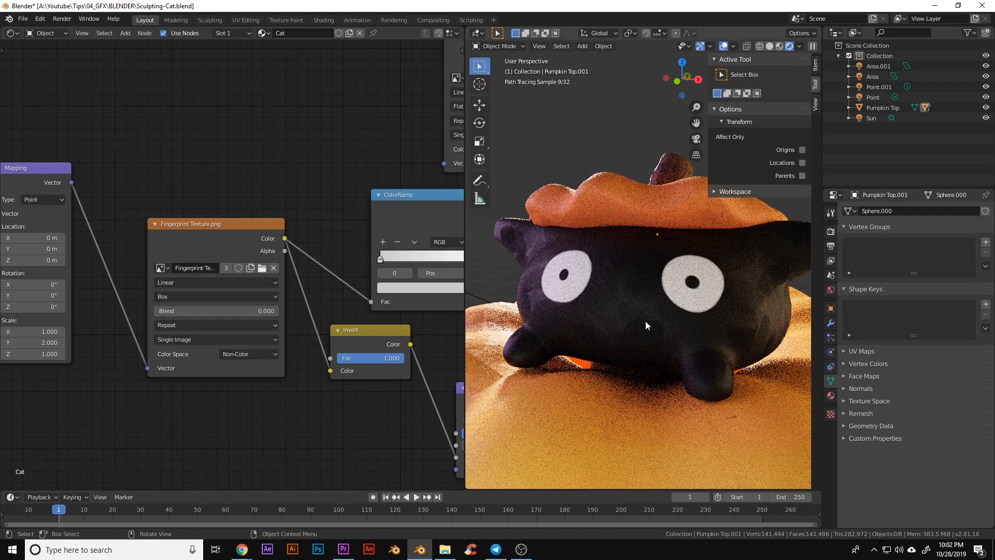
middle_drag(114, 337, 203, 333)
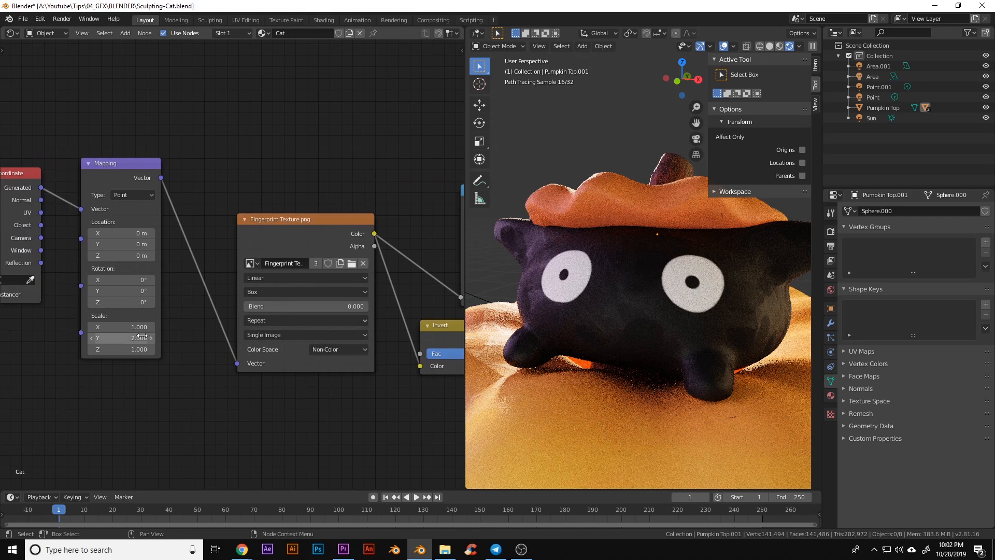
key(Return)
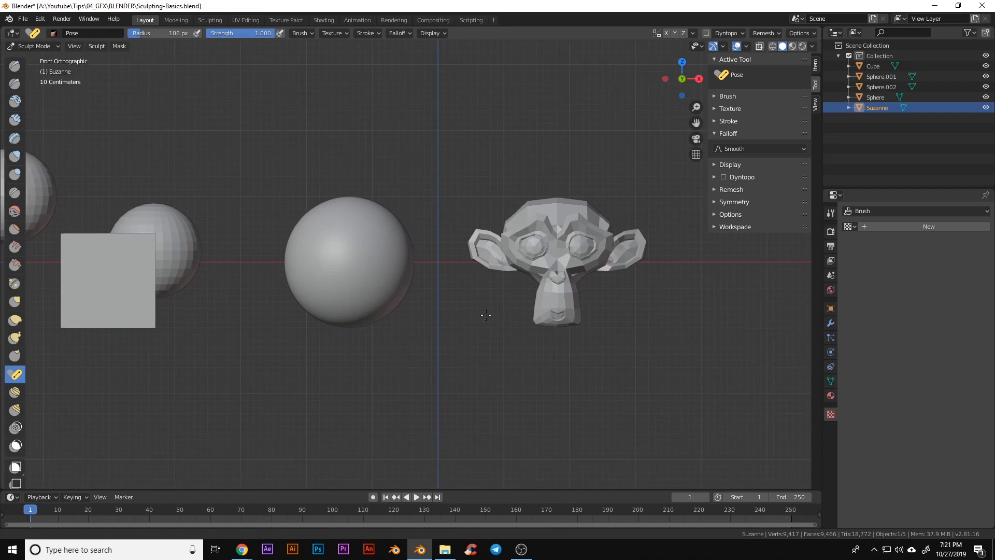
Zoom in on Suzanne and switch to the Blob sculpt brush
scroll(607, 341, up, 2)
scroll(595, 306, up, 2)
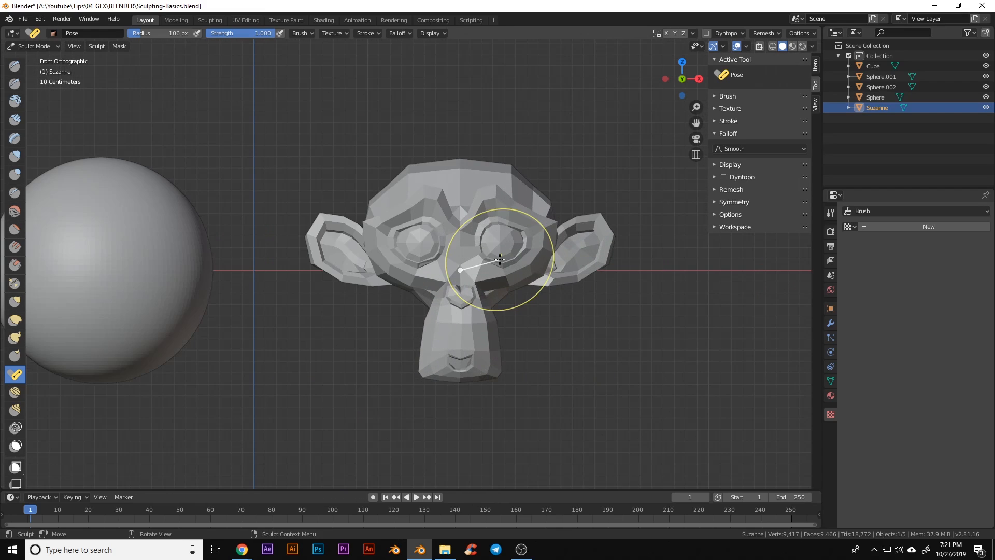
shift+middle_drag(625, 349, 579, 334)
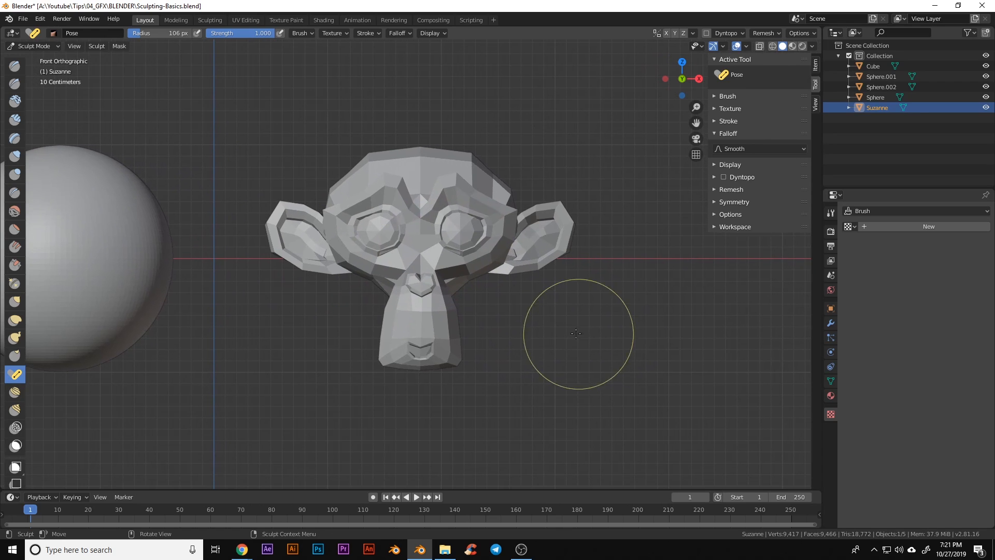
scroll(549, 321, up, 2)
click(14, 174)
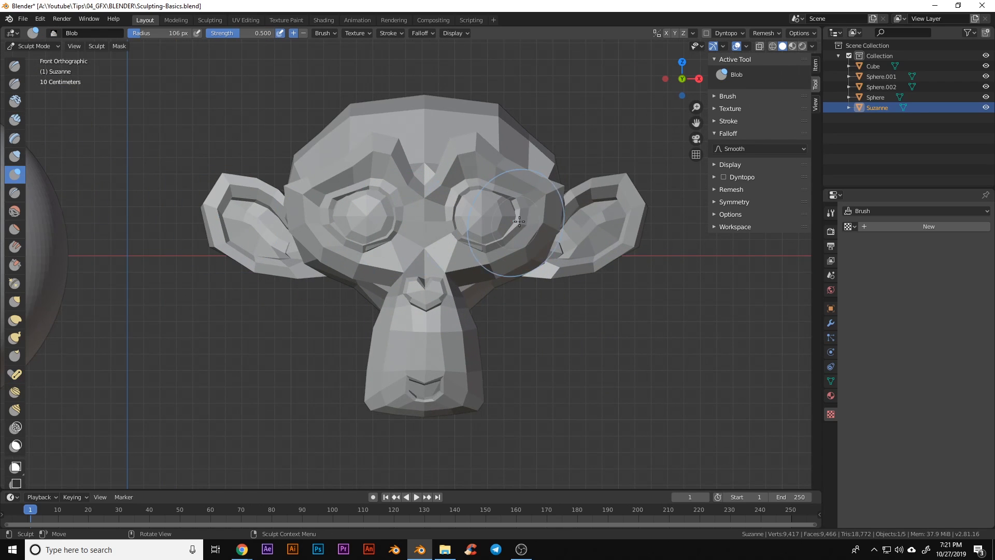
Try Blob strokes bulging Suzanne's right eye, undoing each one
shift+middle_drag(516, 311, 510, 333)
drag(510, 230, 446, 235)
key(ctrl+z)
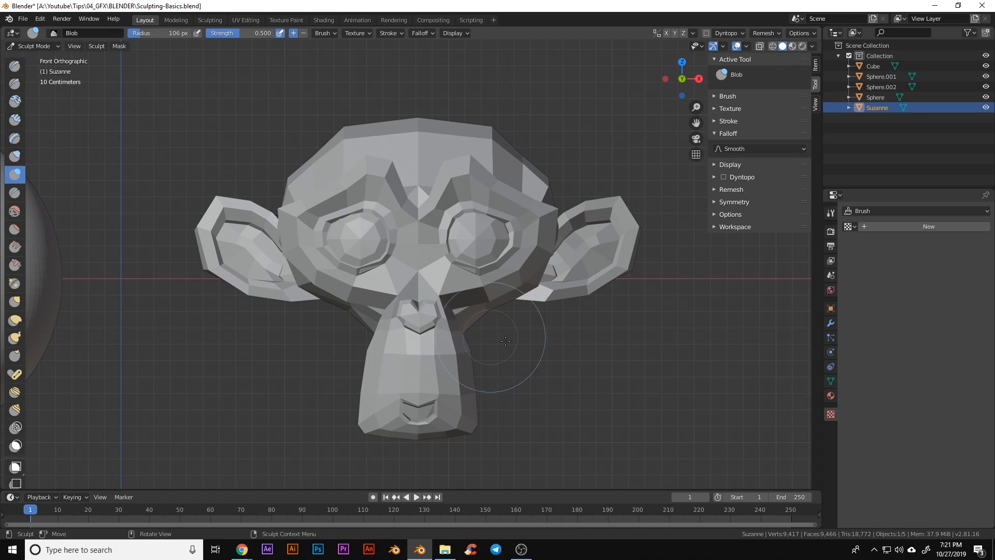
shift+middle_drag(500, 313, 463, 309)
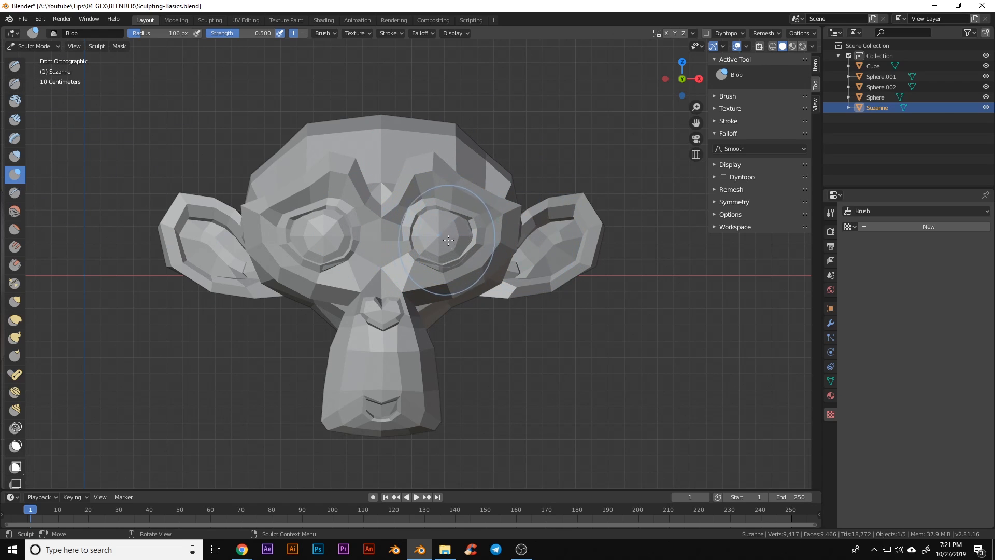
drag(446, 237, 463, 237)
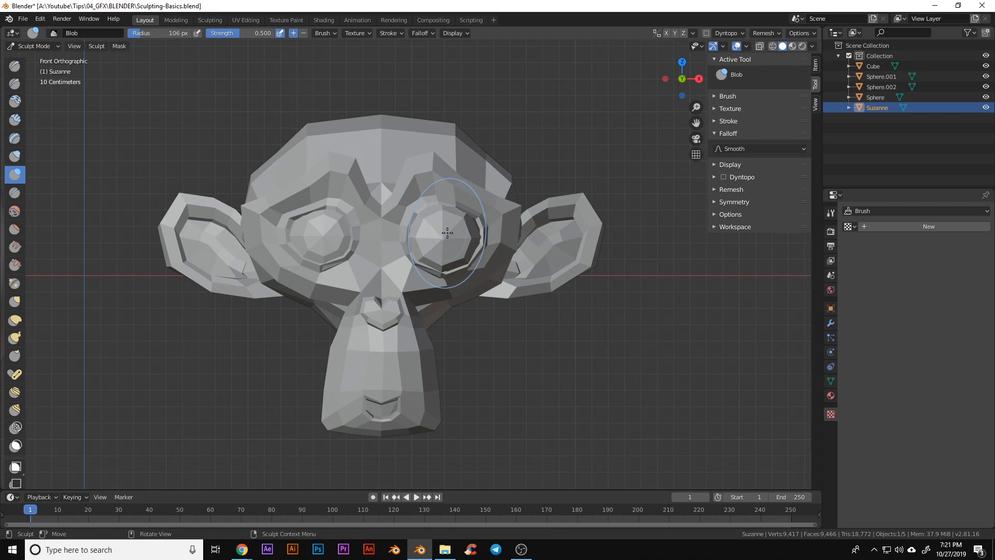
key(ctrl+z)
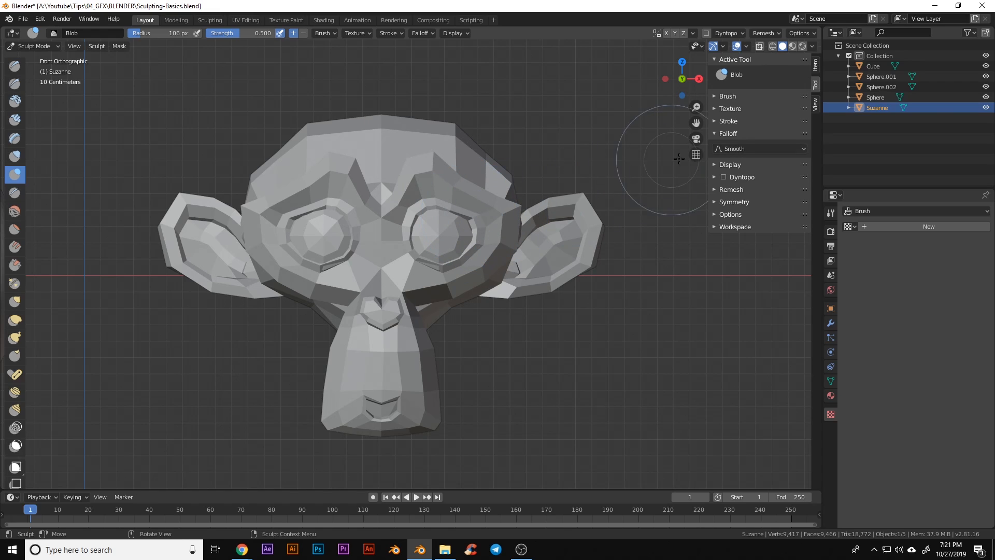
Browse the falloff curve shapes and keep the Smooth falloff
click(734, 135)
click(740, 134)
click(745, 149)
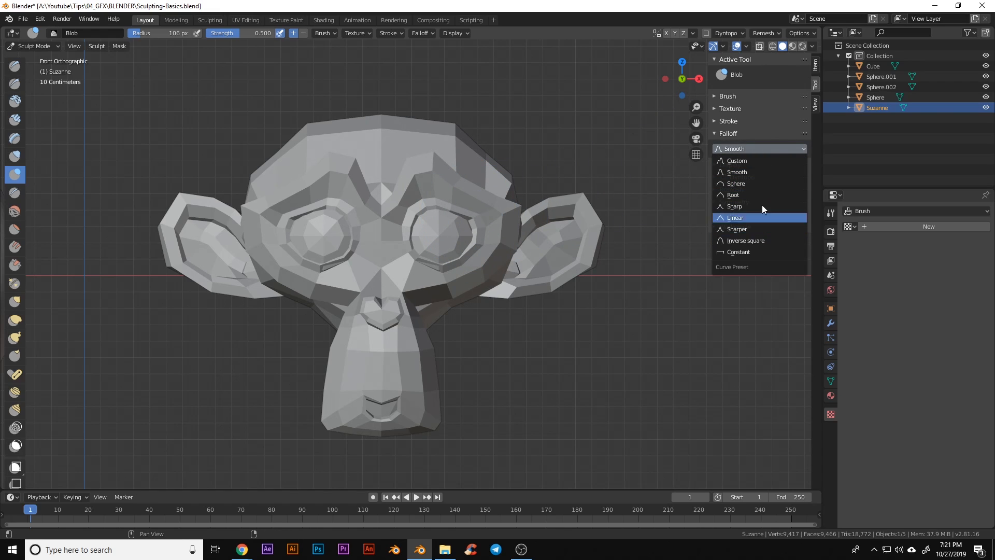
click(753, 146)
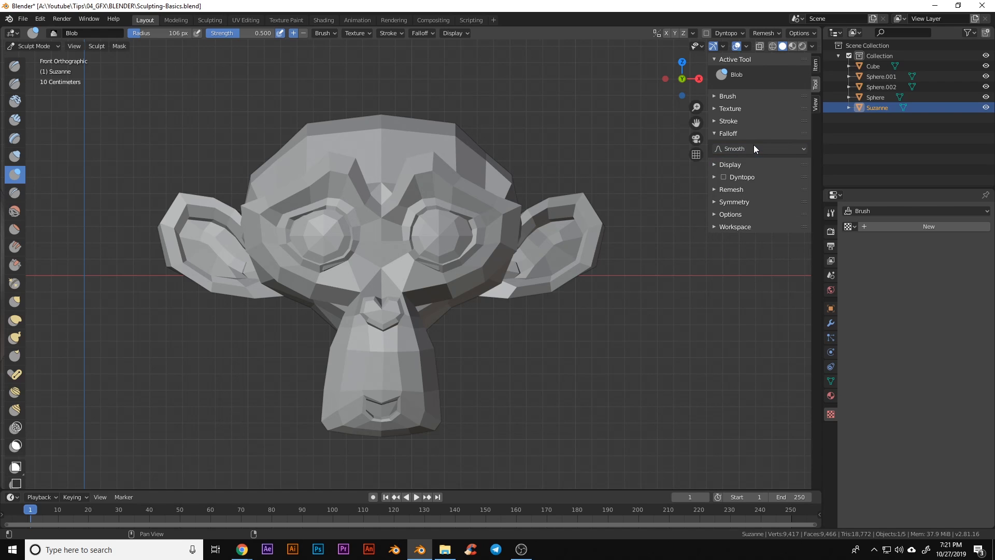
scroll(480, 219, up, 3)
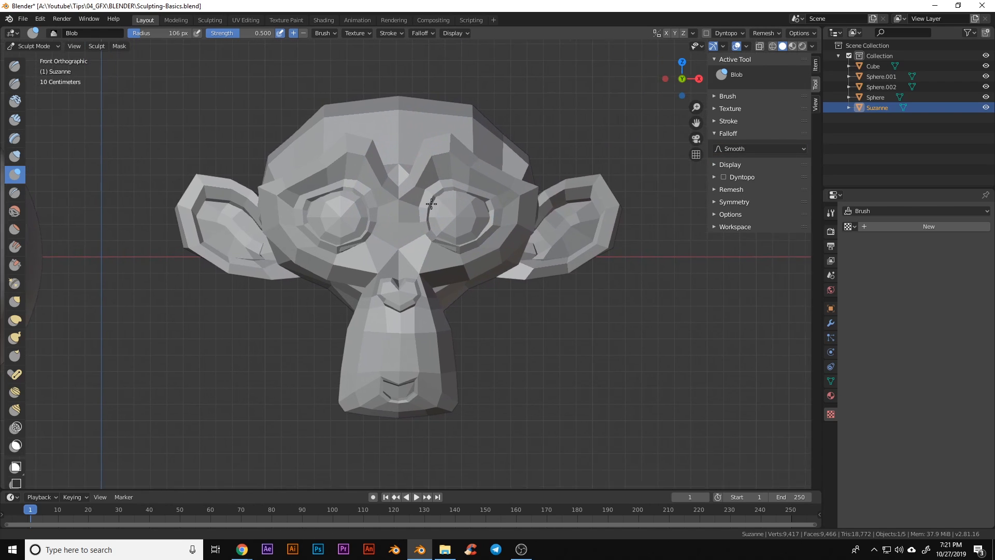
shift+middle_drag(480, 219, 444, 256)
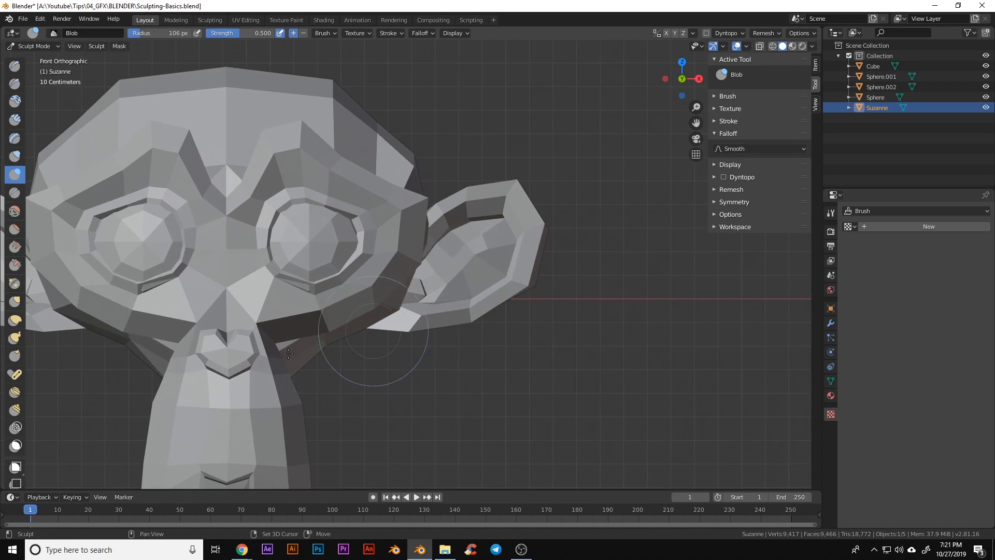
Switch to the Pose brush and frame the ear on Suzanne's right
click(16, 374)
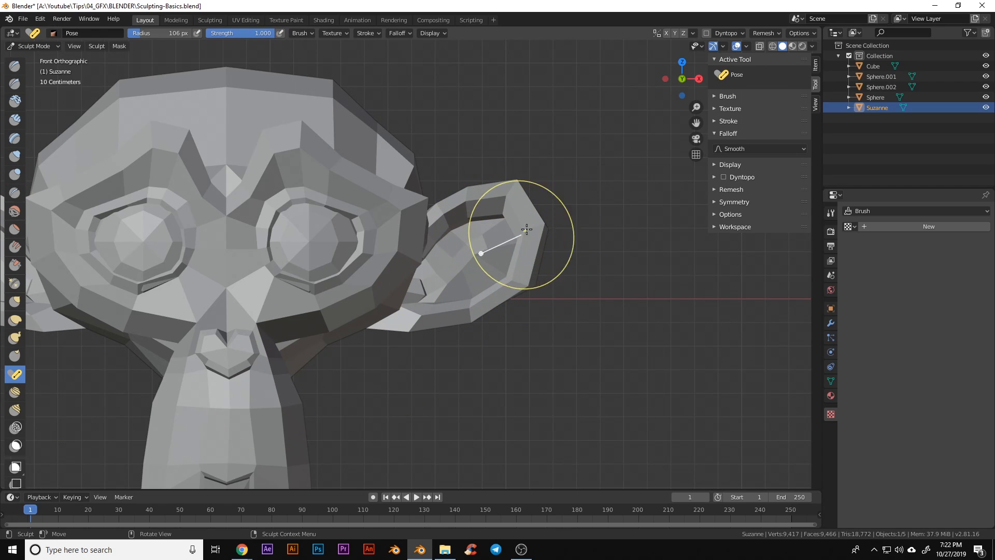
shift+middle_drag(348, 208, 567, 222)
shift+middle_drag(443, 269, 333, 202)
shift+middle_drag(501, 268, 396, 327)
shift+middle_drag(466, 271, 455, 295)
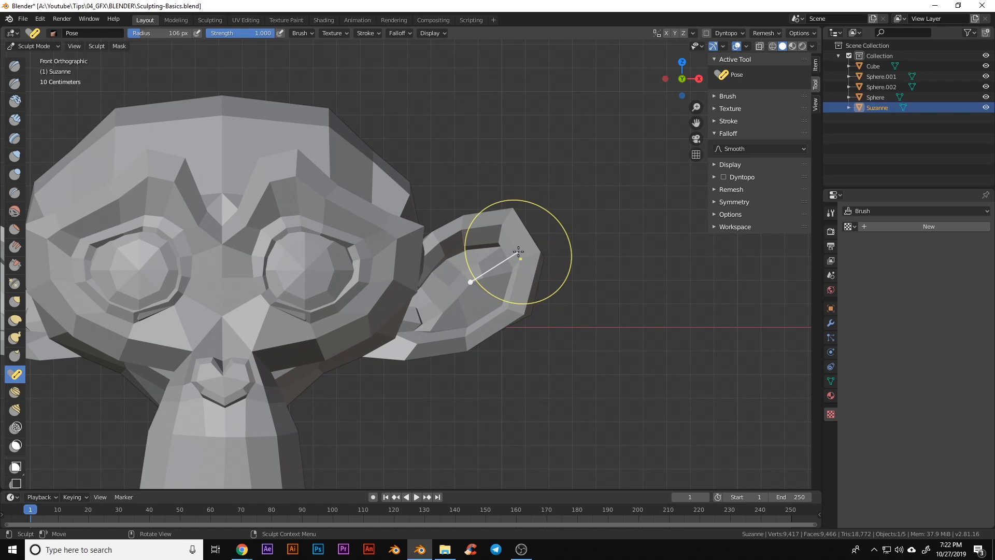
Set the brush radius to 212 px and rotate the ear downward from its base
key(f)
click(573, 273)
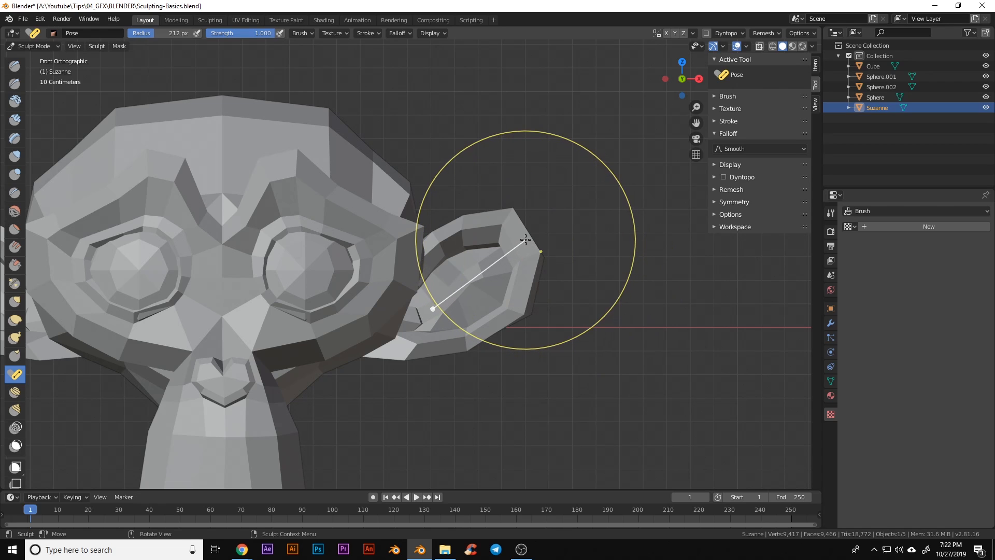
mouse_move(526, 240)
mouse_down()
mouse_move(532, 275)
mouse_move(506, 223)
mouse_move(528, 274)
mouse_move(513, 245)
mouse_up()
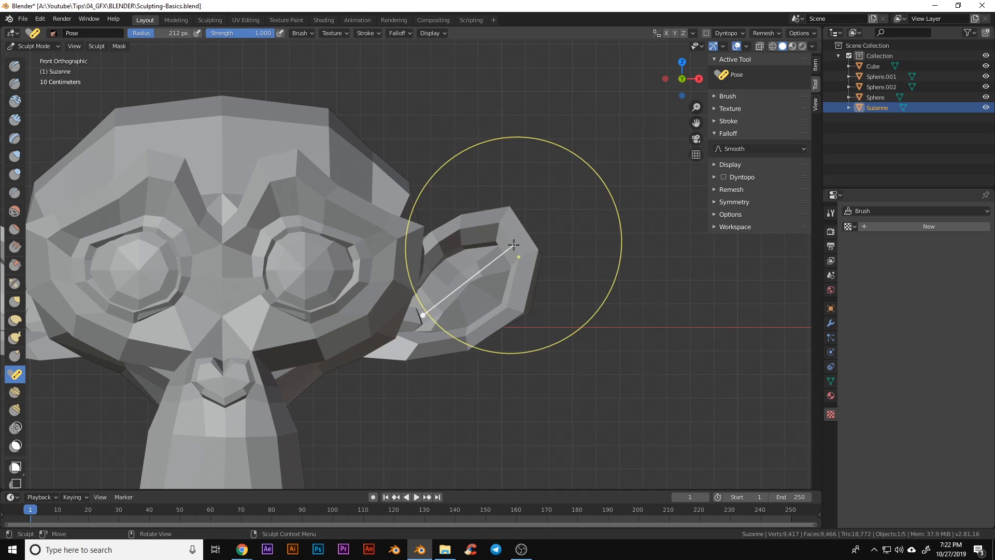
shift+middle_drag(510, 283, 540, 260)
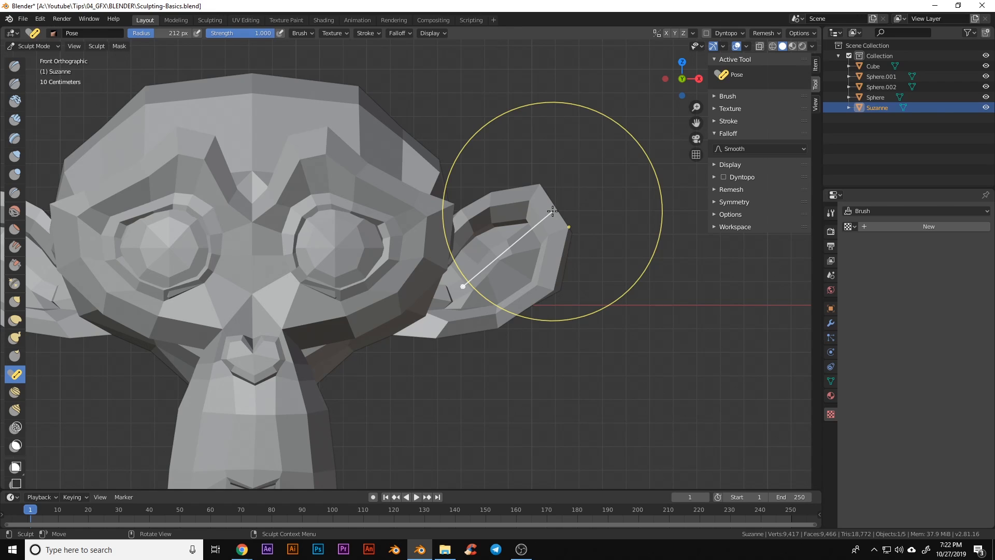
Shrink the brush radius to 129 then 52 px and bend the ear tip
key(f)
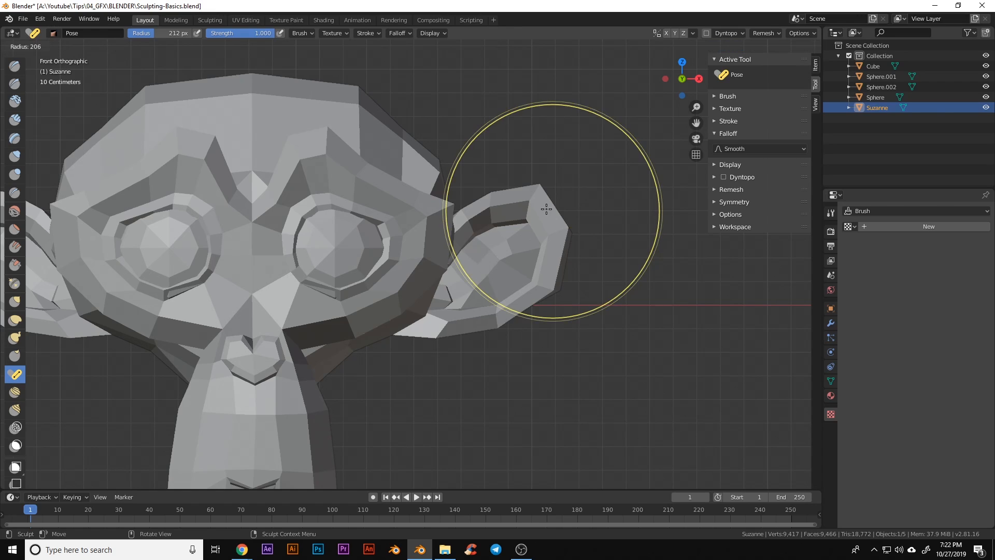
click(535, 234)
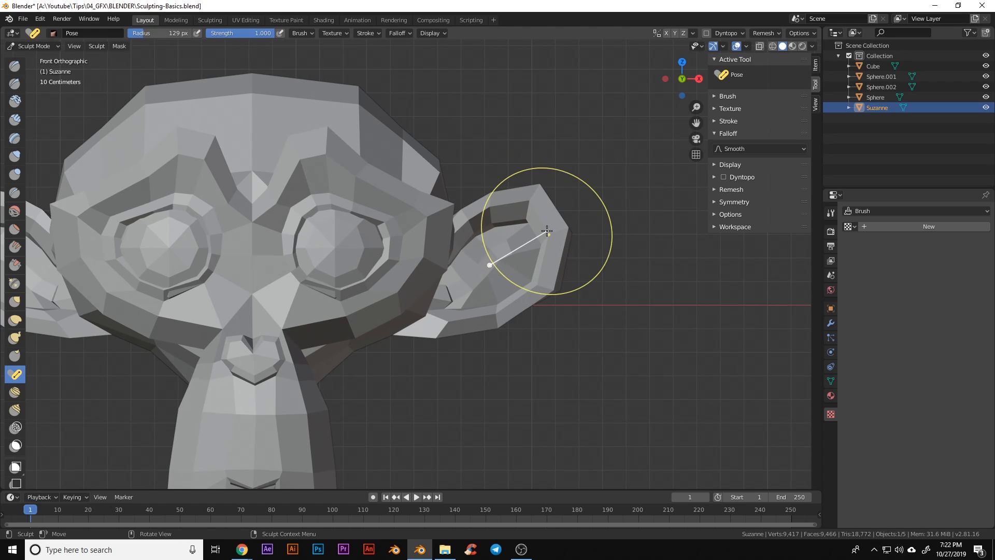
key(f)
click(519, 227)
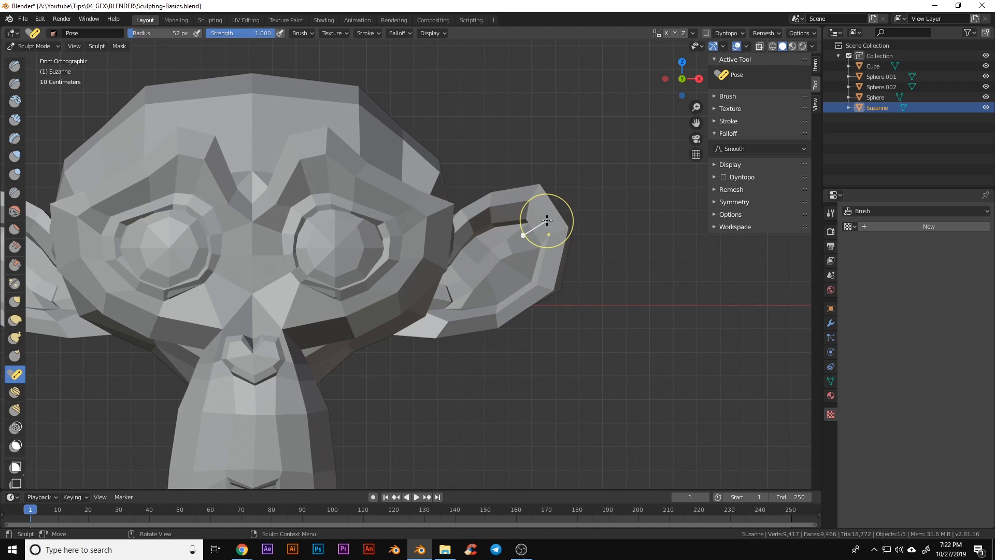
drag(550, 216, 555, 216)
scroll(466, 278, down, 6)
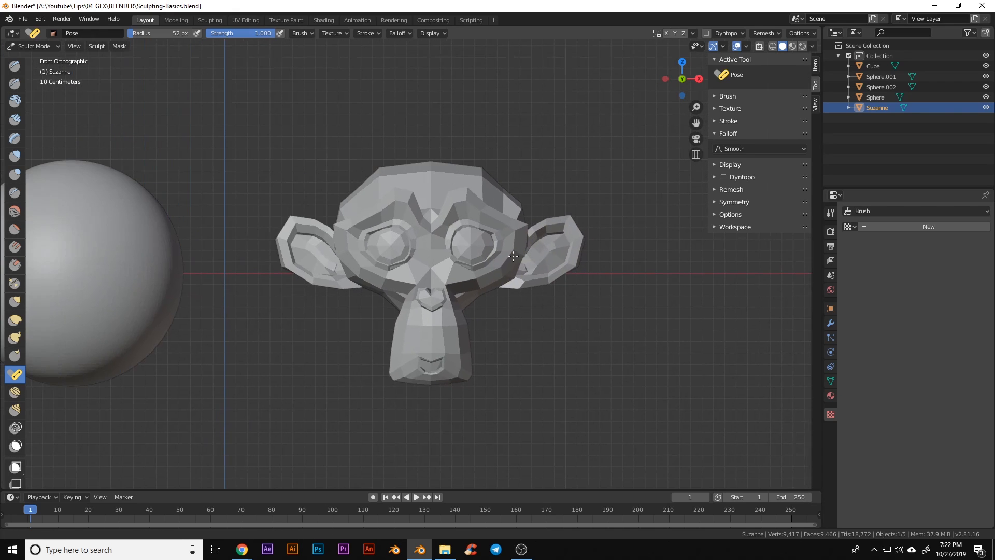
key(ctrl+Tab)
Return to Object Mode and frame the cube and spheres
click(390, 276)
shift+middle_drag(203, 300, 732, 303)
shift+middle_drag(311, 318, 582, 329)
scroll(442, 332, up, 2)
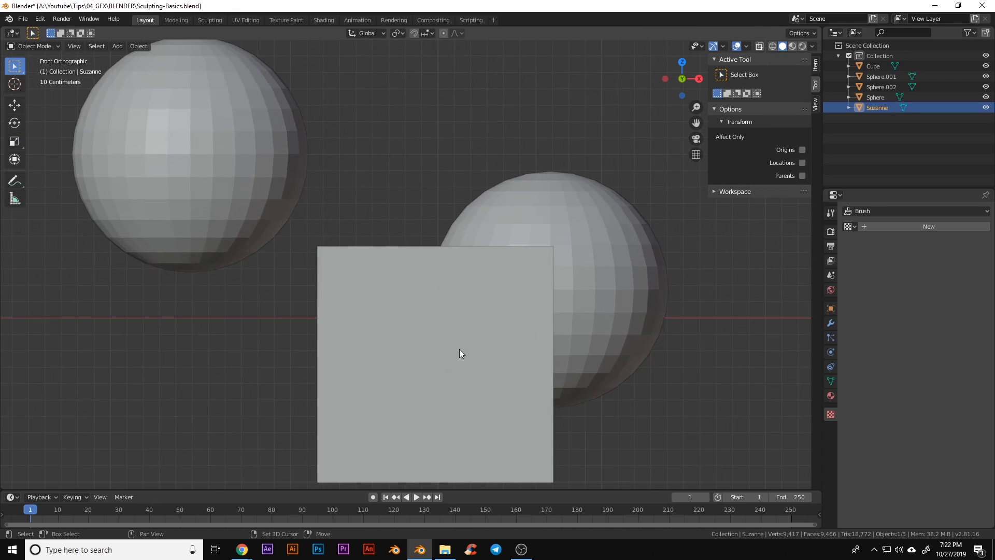
scroll(477, 310, down, 2)
shift+middle_drag(485, 286, 477, 319)
click(485, 301)
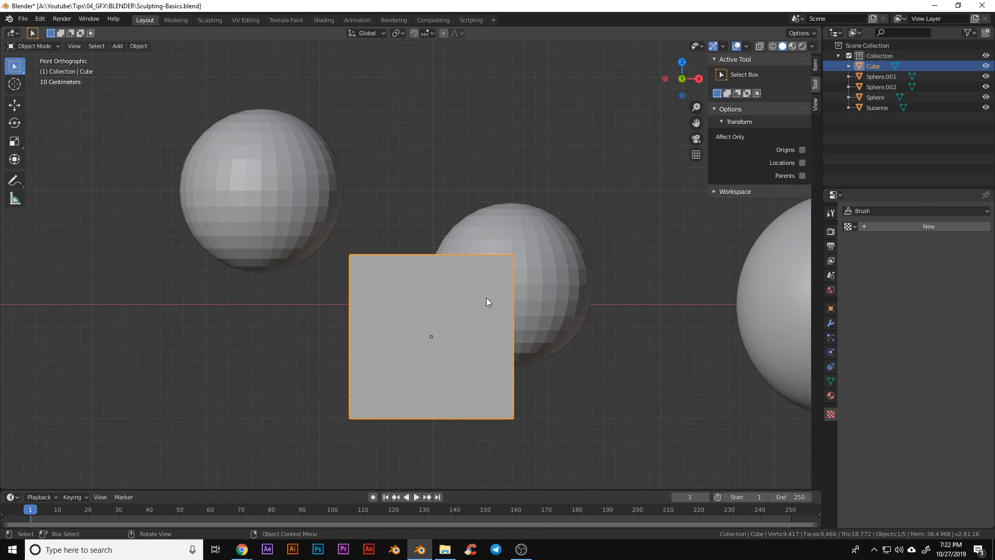
shift+middle_drag(571, 303, 600, 284)
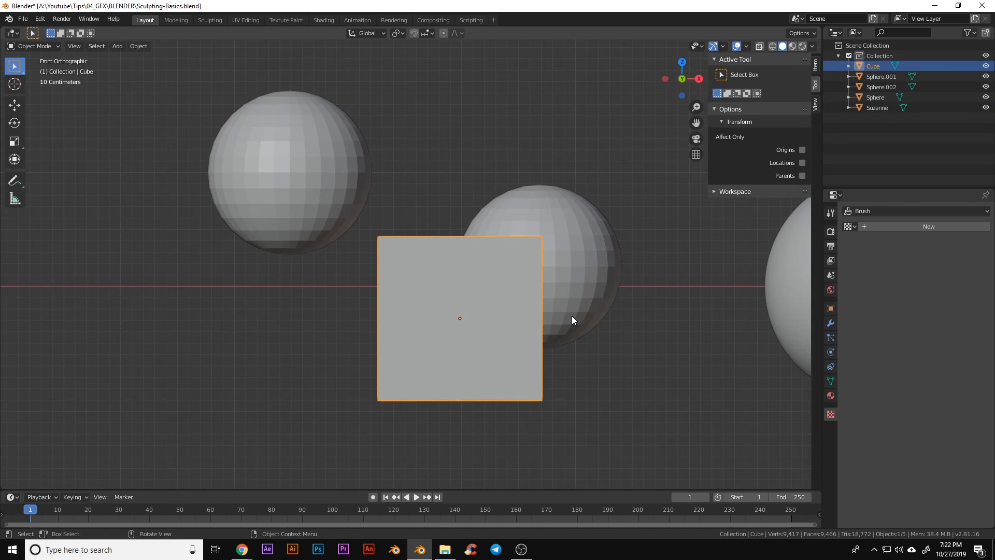
shift+middle_drag(574, 299, 571, 316)
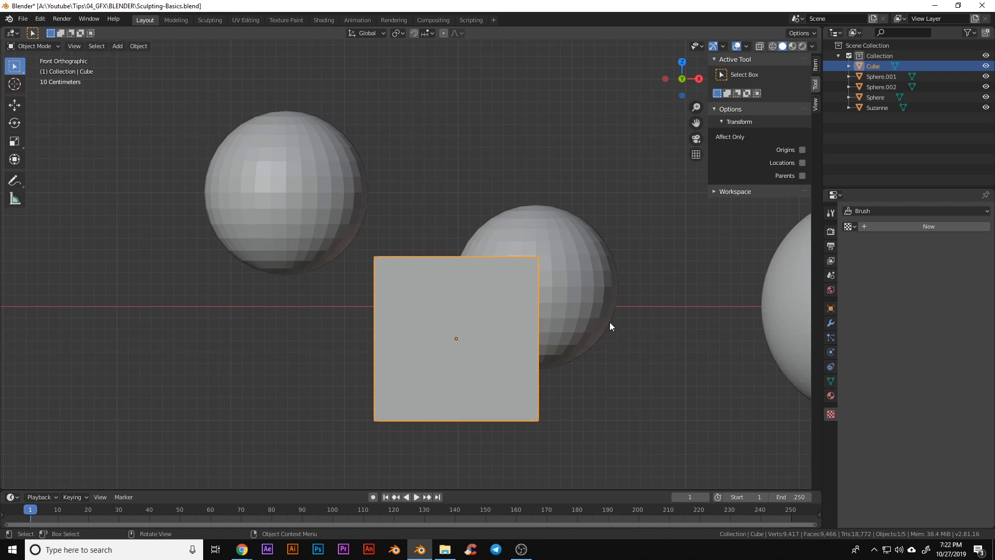
Select Sphere.001, the Cube and Sphere.002 (active) and join them into Sphere.002
click(561, 264)
click(451, 290)
click(302, 255)
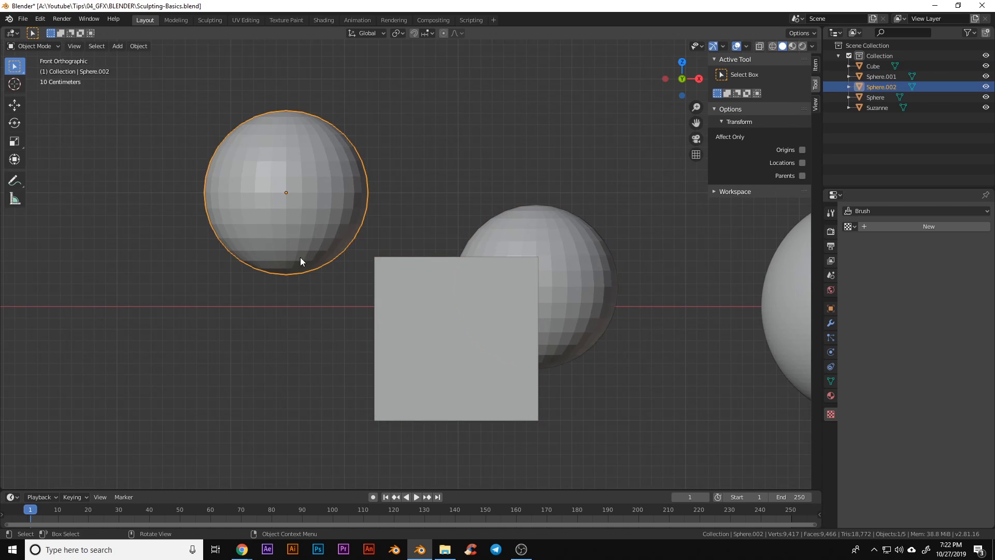
click(412, 308)
click(590, 289)
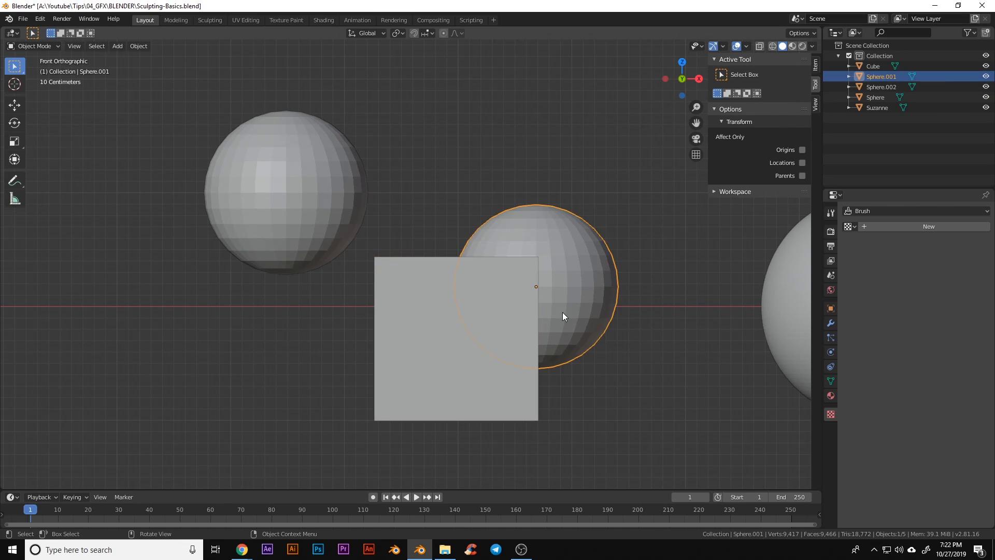
shift+click(446, 312)
shift+click(311, 206)
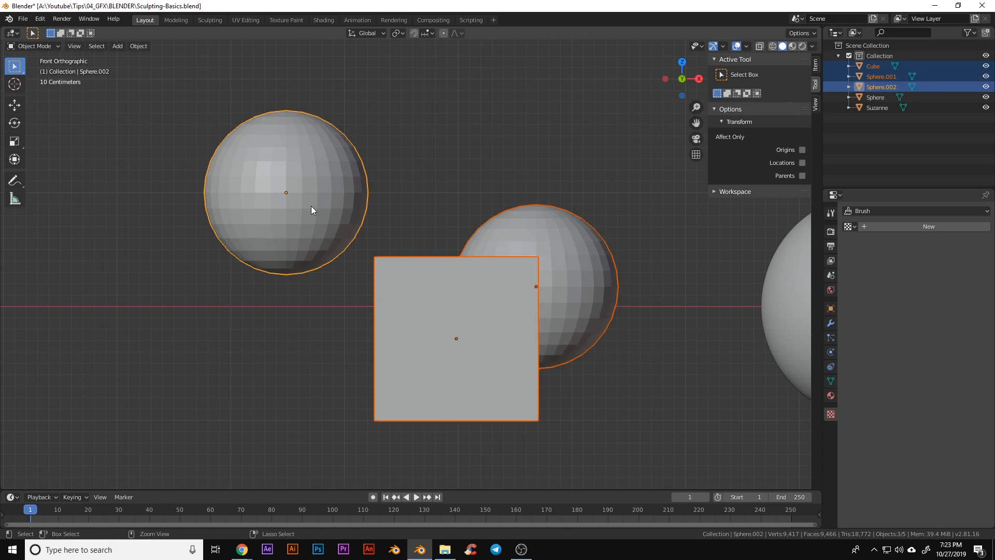
key(ctrl+j)
key(ctrl+Tab)
Put the joined object into Sculpt Mode and pick the Blob brush
click(316, 259)
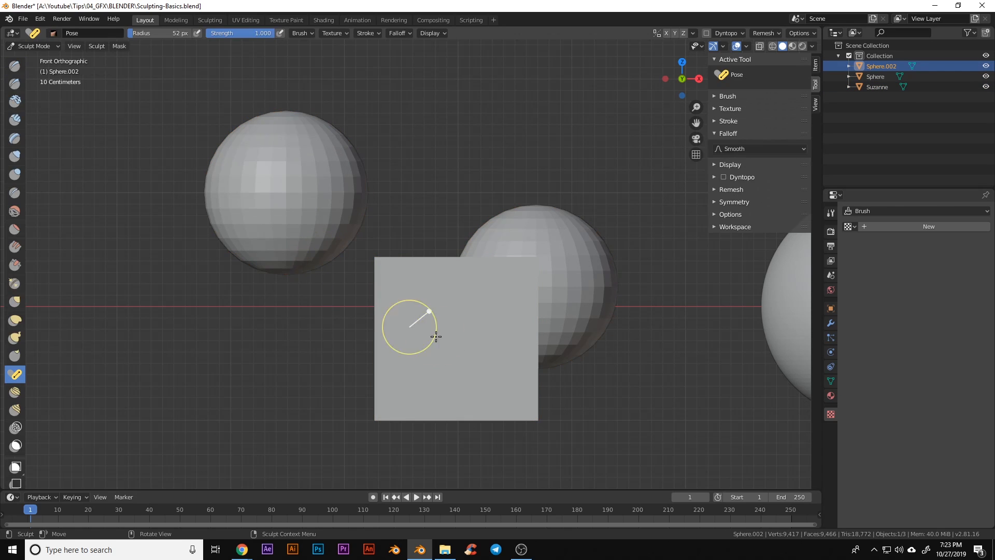
shift+middle_drag(436, 337, 365, 326)
click(15, 174)
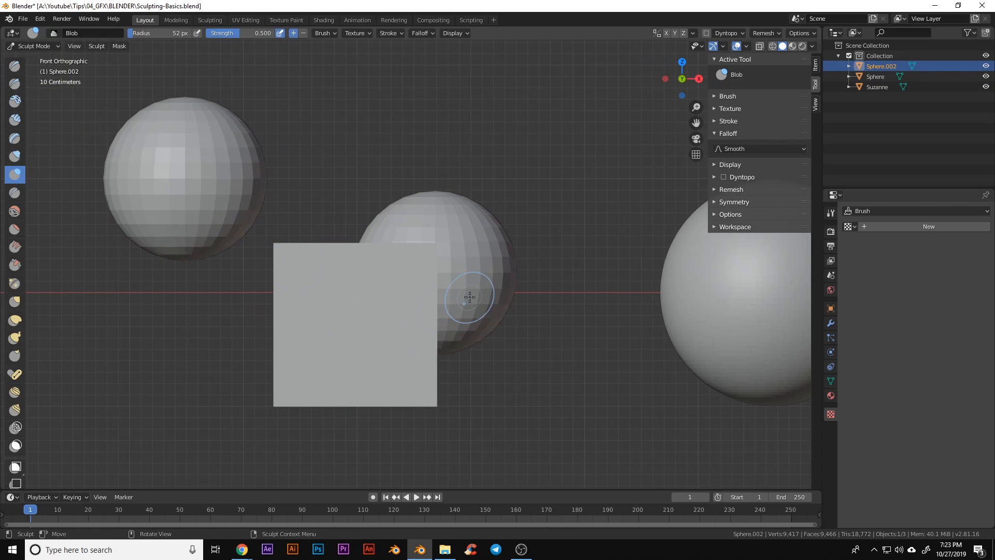
middle_drag(290, 311, 357, 331)
Test a Blob stroke along the cube, undo it, and expand the Remesh settings
mouse_move(405, 281)
mouse_down()
mouse_move(363, 317)
mouse_move(372, 335)
mouse_up()
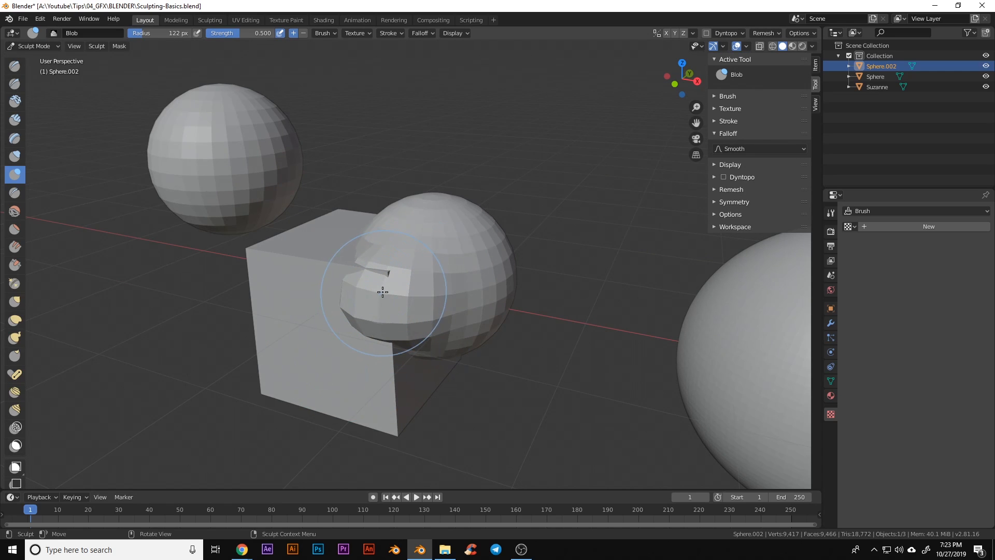
key(ctrl+z)
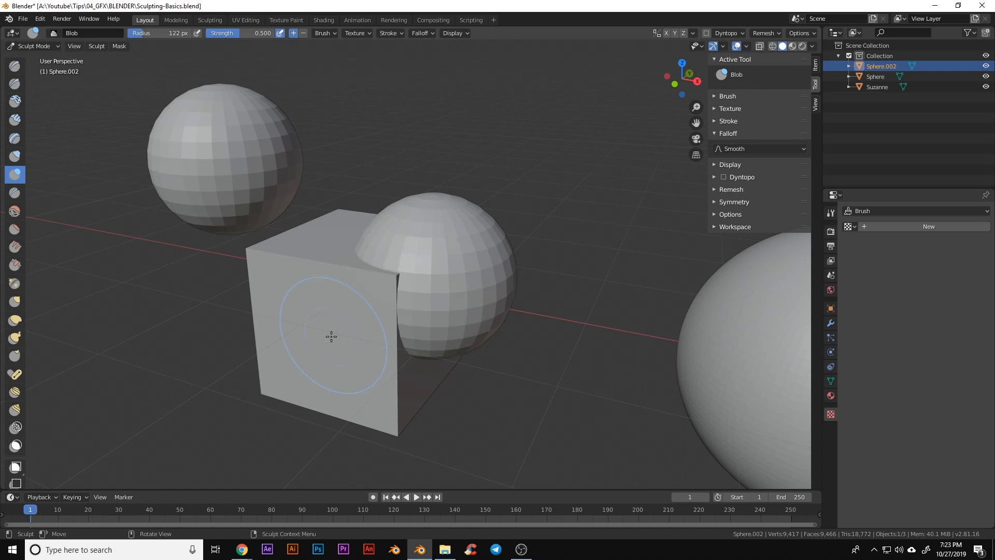
middle_drag(305, 356, 314, 331)
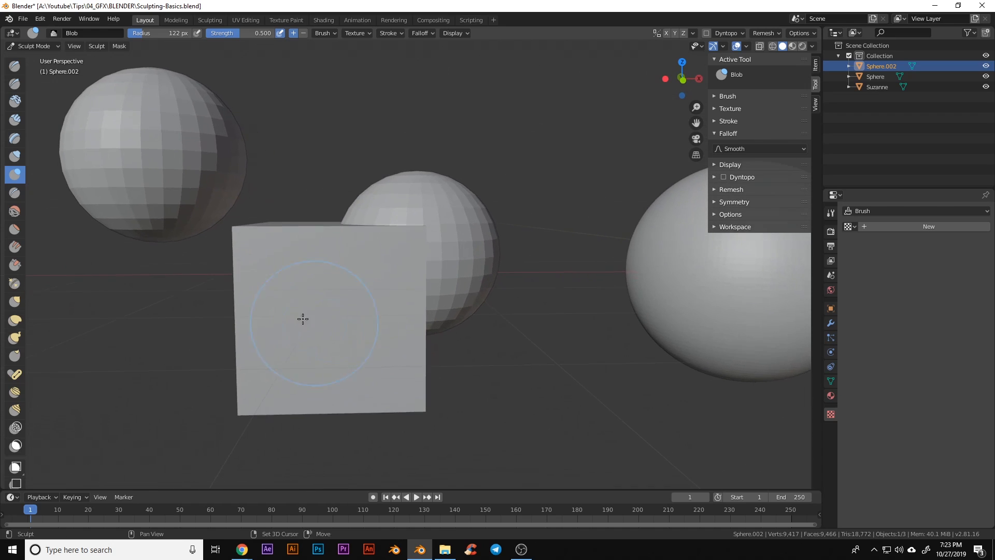
click(715, 190)
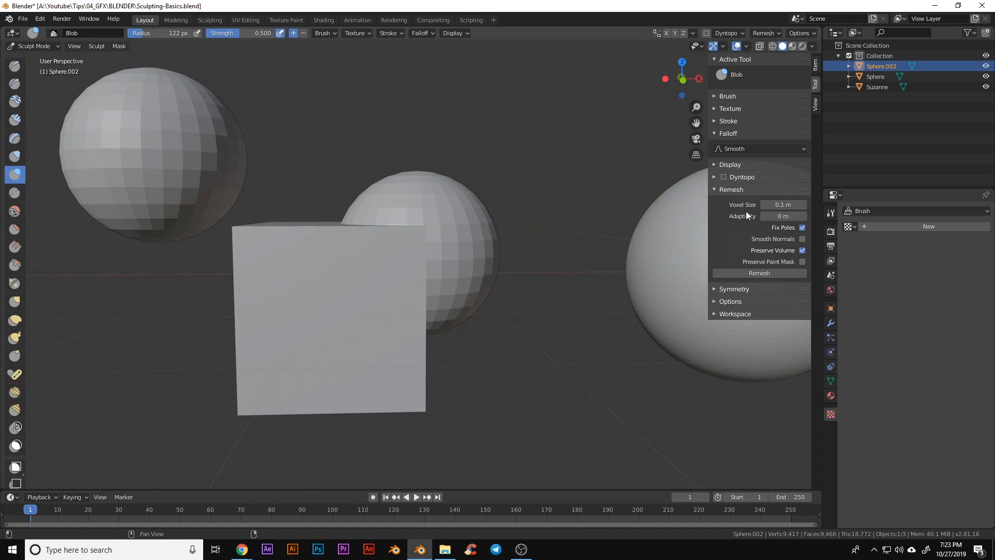
middle_drag(503, 296, 481, 291)
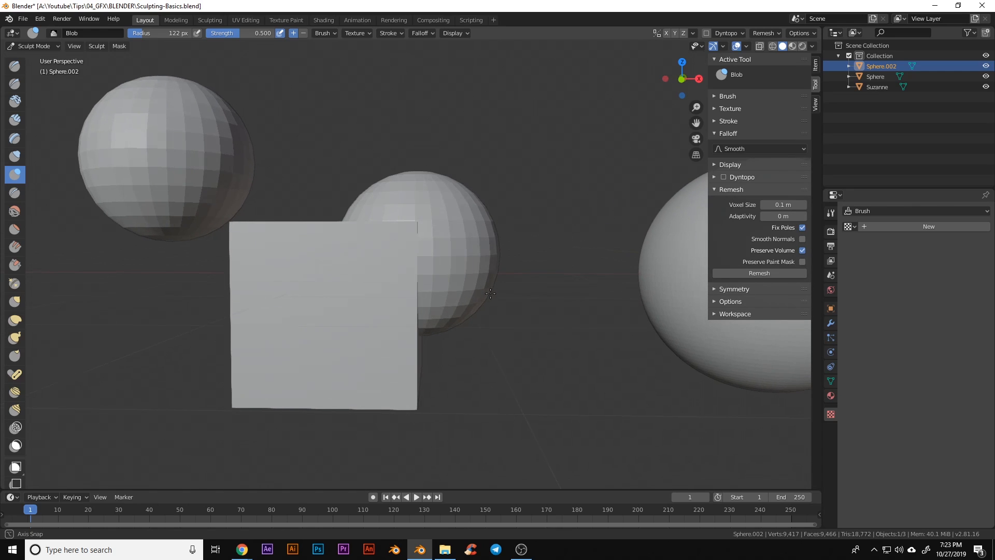
key(KP_1)
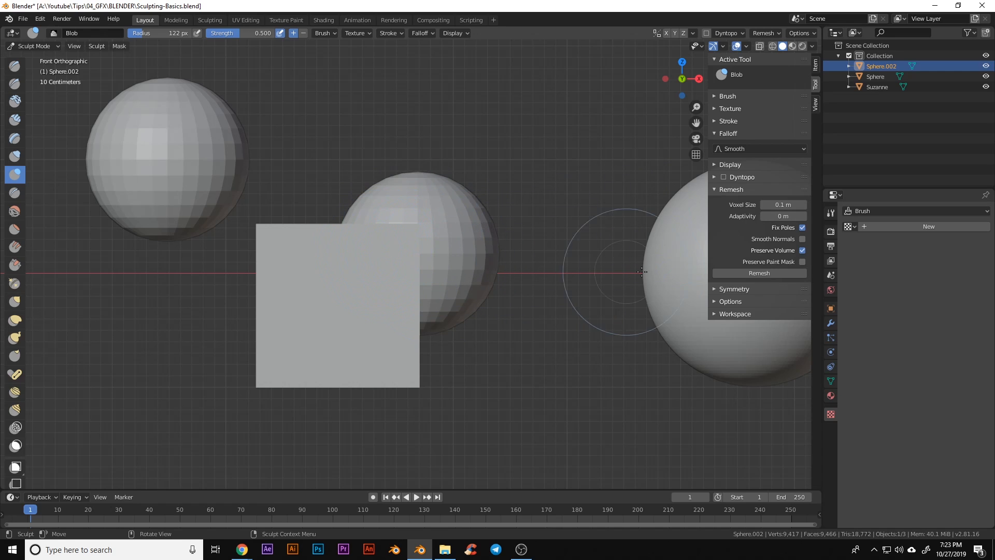
Remesh the joined cube and spheres at 0.1 m voxel size and inspect the merged join
click(749, 274)
mouse_move(477, 300)
middle_down()
mouse_move(534, 290)
mouse_move(440, 289)
middle_up()
mouse_move(380, 240)
middle_down()
mouse_move(494, 344)
mouse_move(479, 276)
mouse_move(529, 300)
mouse_move(362, 173)
middle_up()
scroll(495, 345, up, 2)
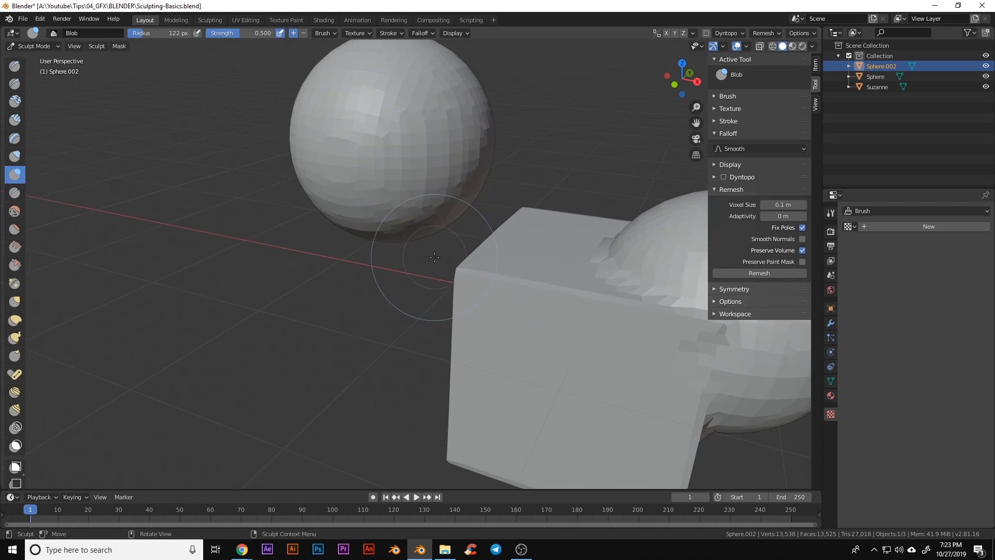
middle_drag(434, 257, 451, 212)
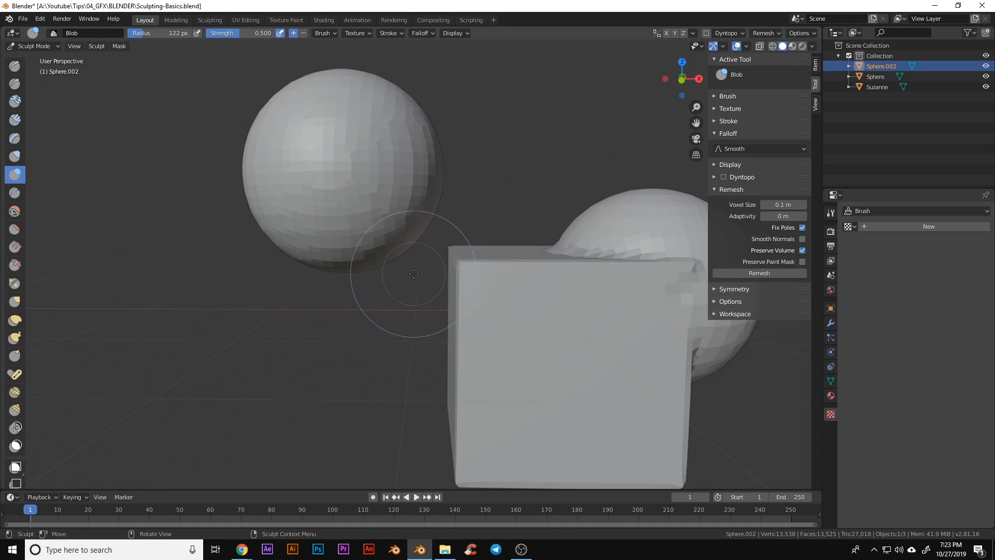
mouse_move(586, 364)
middle_down()
mouse_move(452, 322)
mouse_move(461, 318)
middle_up()
mouse_move(549, 311)
middle_down()
mouse_move(535, 268)
mouse_move(595, 351)
mouse_move(570, 311)
mouse_move(648, 374)
mouse_move(584, 391)
mouse_move(333, 289)
mouse_move(423, 310)
mouse_move(444, 260)
mouse_move(502, 334)
middle_up()
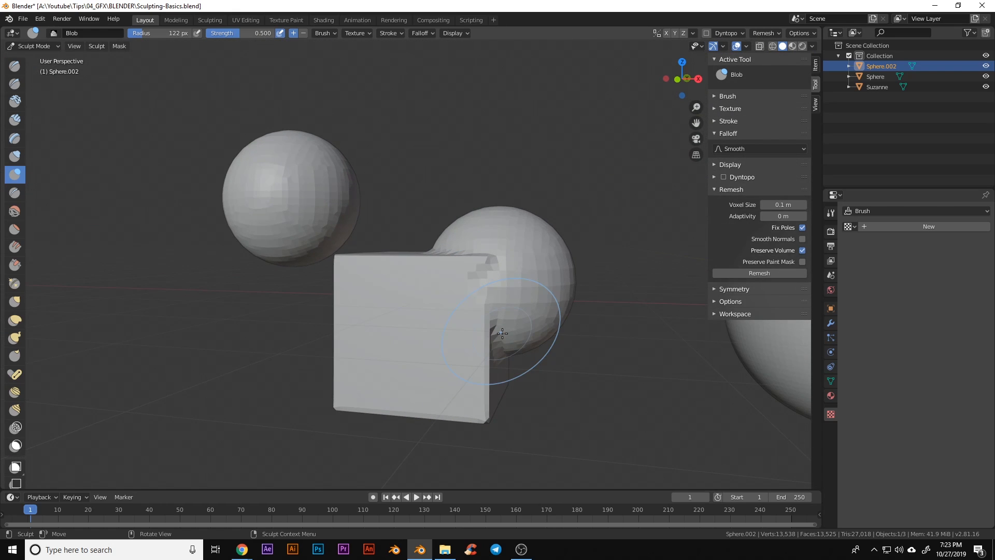
middle_drag(490, 344, 461, 316)
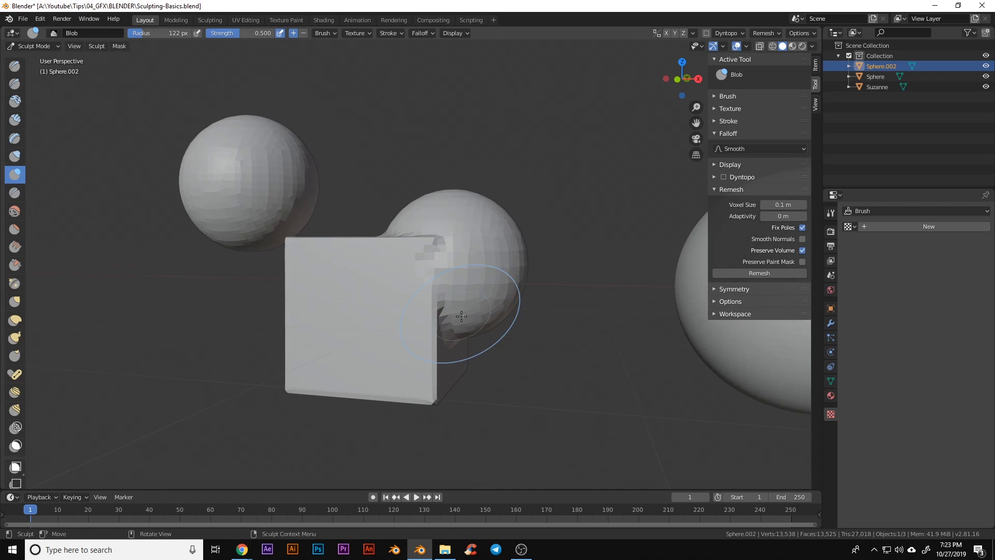
scroll(461, 315, up, 3)
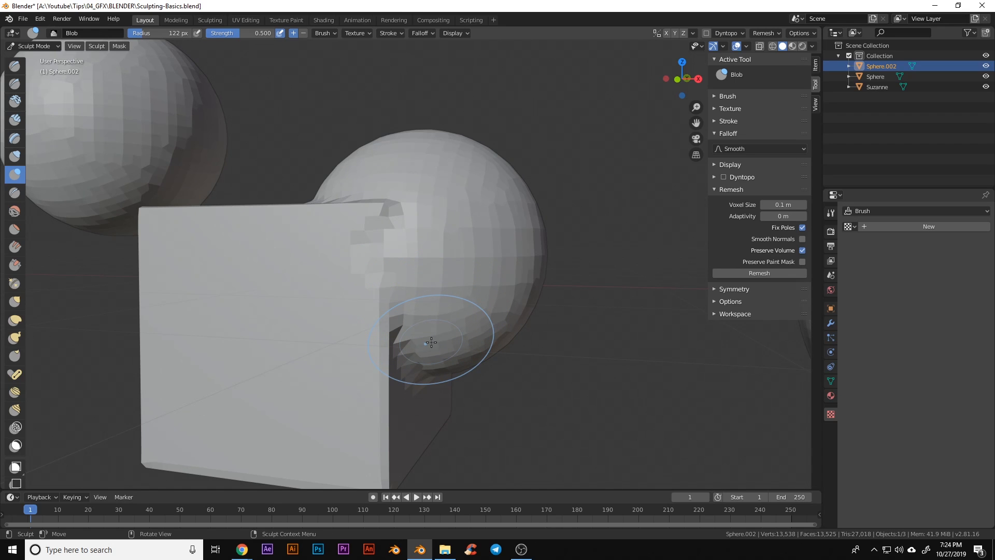
middle_drag(422, 356, 415, 338)
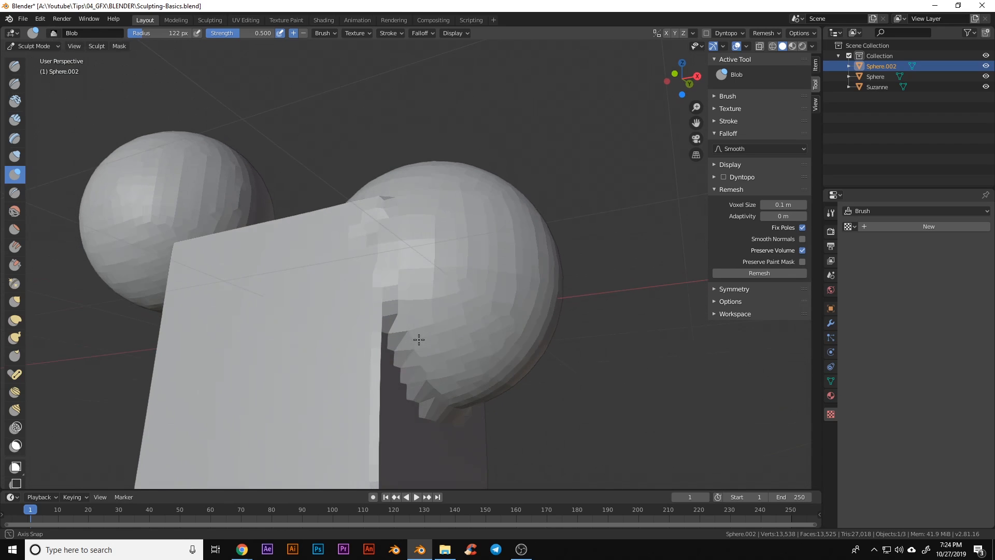
mouse_move(471, 433)
middle_down()
mouse_move(366, 224)
mouse_move(356, 304)
middle_up()
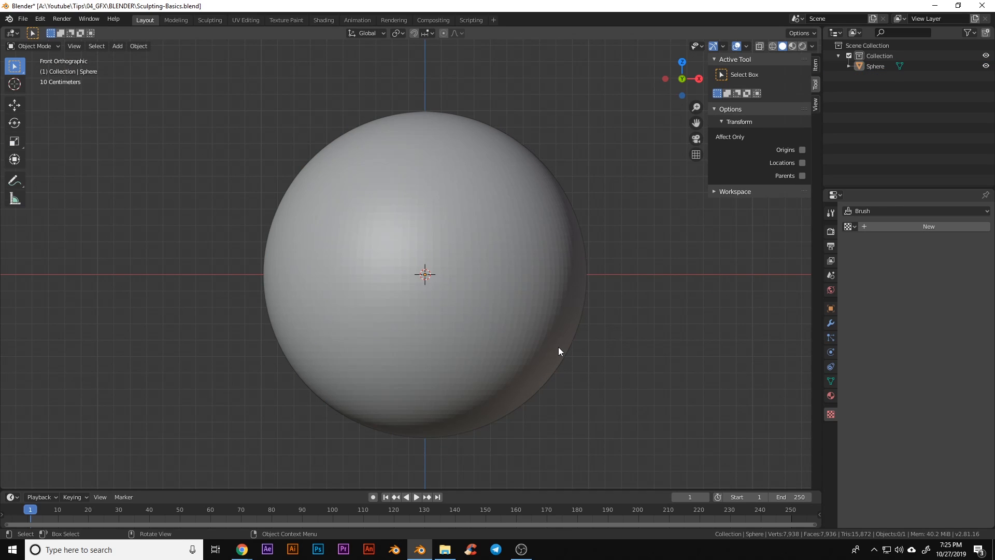
Select the sphere and inspect its dense mesh in Edit Mode from the front
click(492, 331)
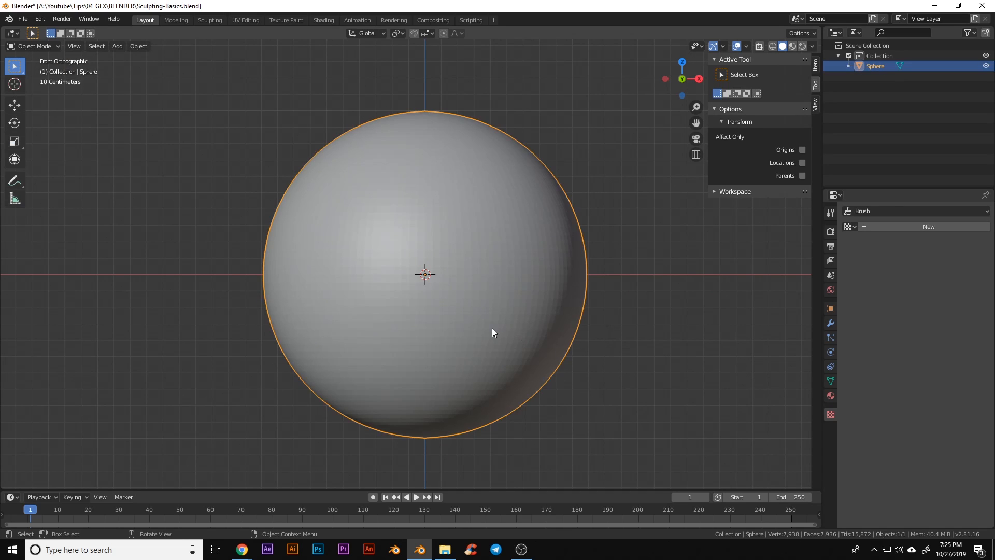
middle_drag(667, 308, 607, 316)
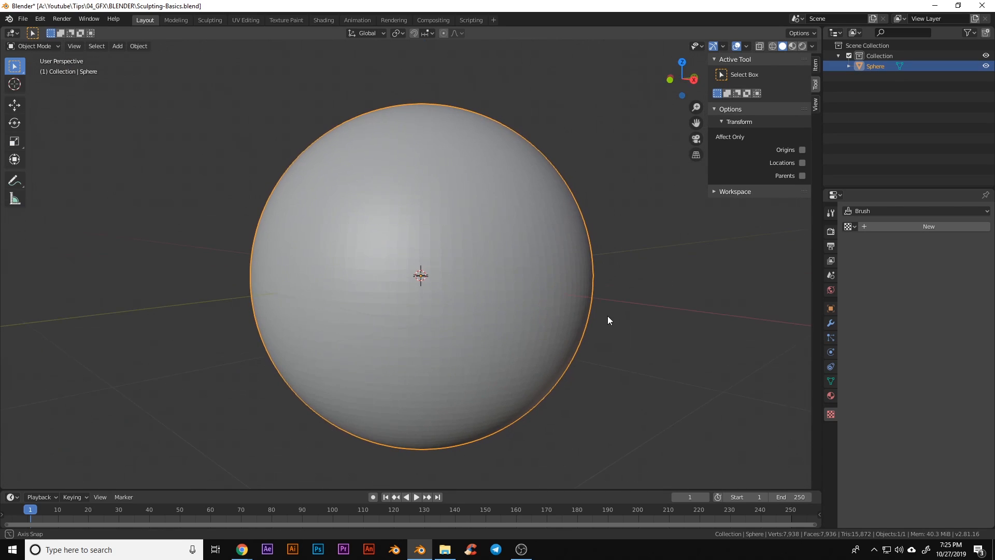
key(ctrl+Tab)
click(536, 265)
scroll(466, 295, down, 2)
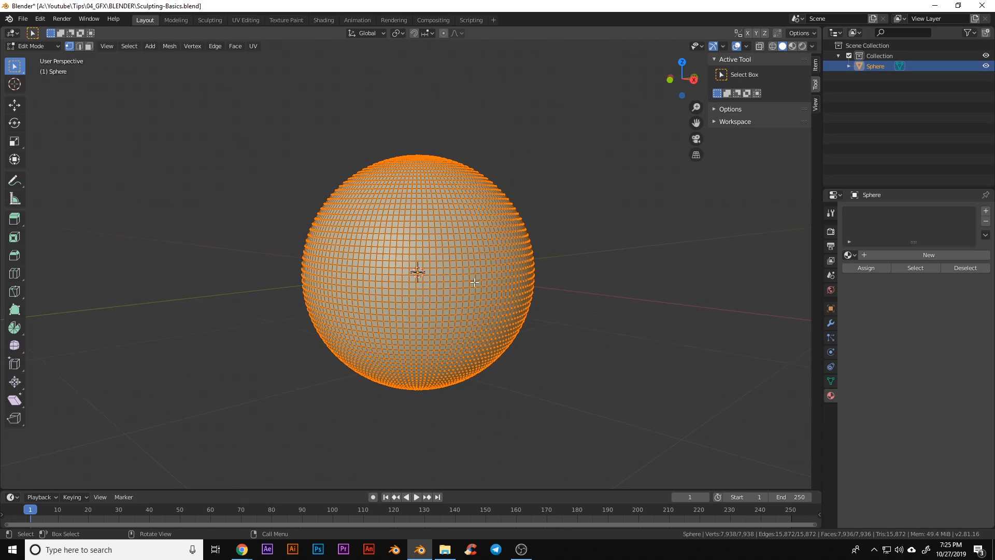
middle_drag(427, 303, 392, 326)
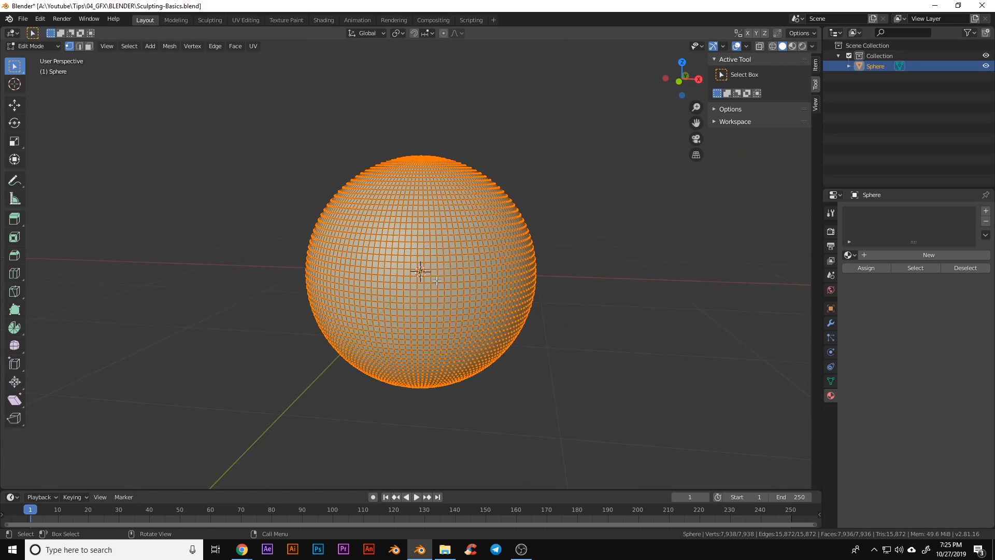
key(KP_1)
Return the sphere to Object Mode
key(ctrl+Tab)
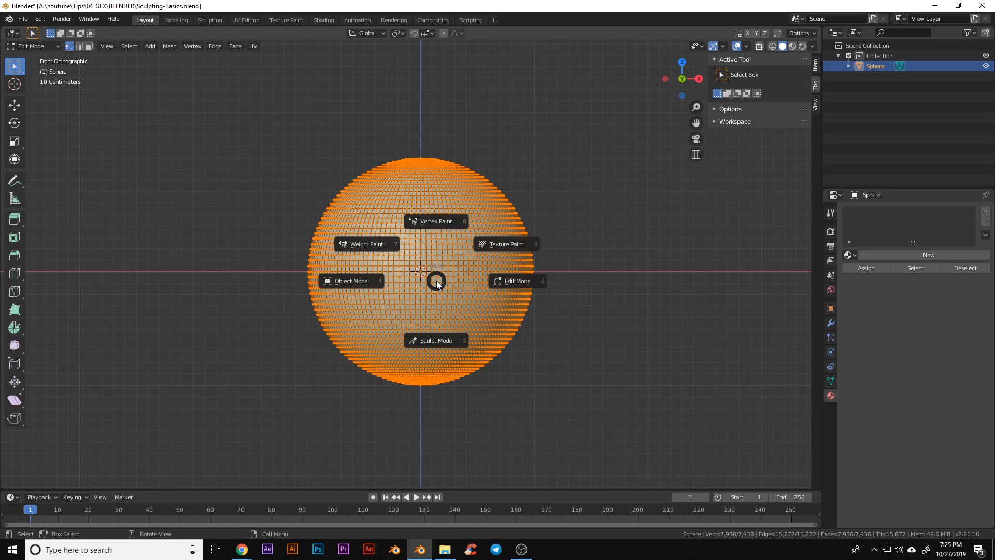
key(Escape)
key(ctrl+Tab)
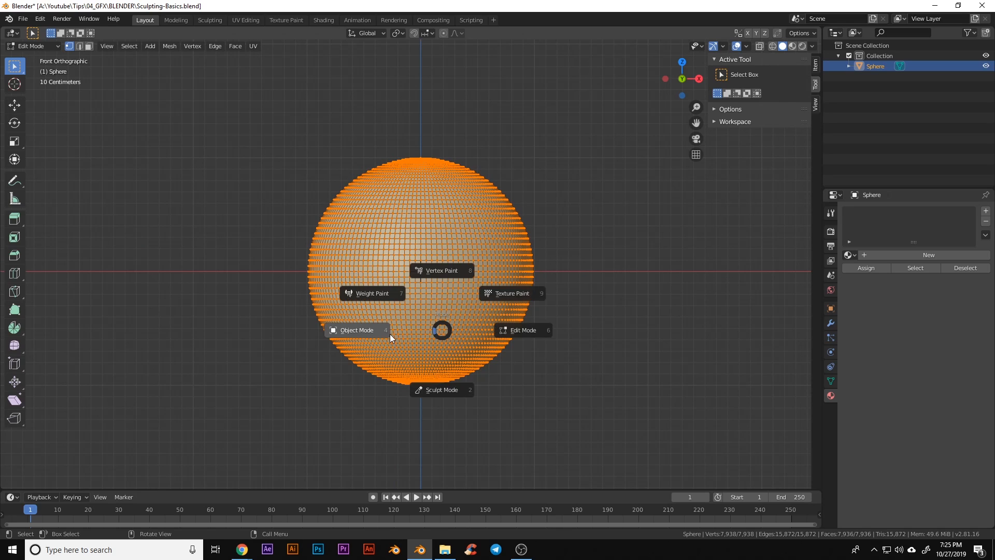
click(371, 336)
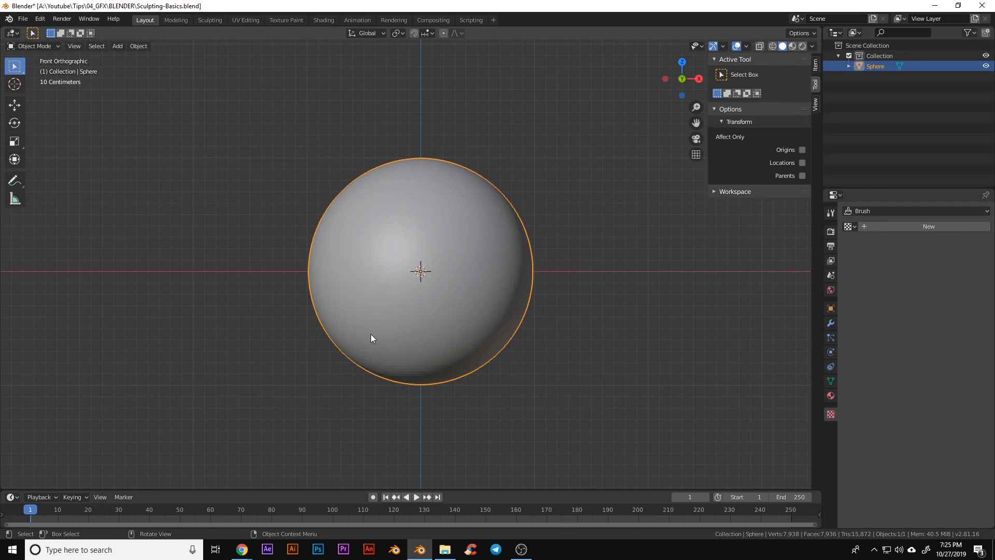
shift+middle_drag(403, 307, 413, 346)
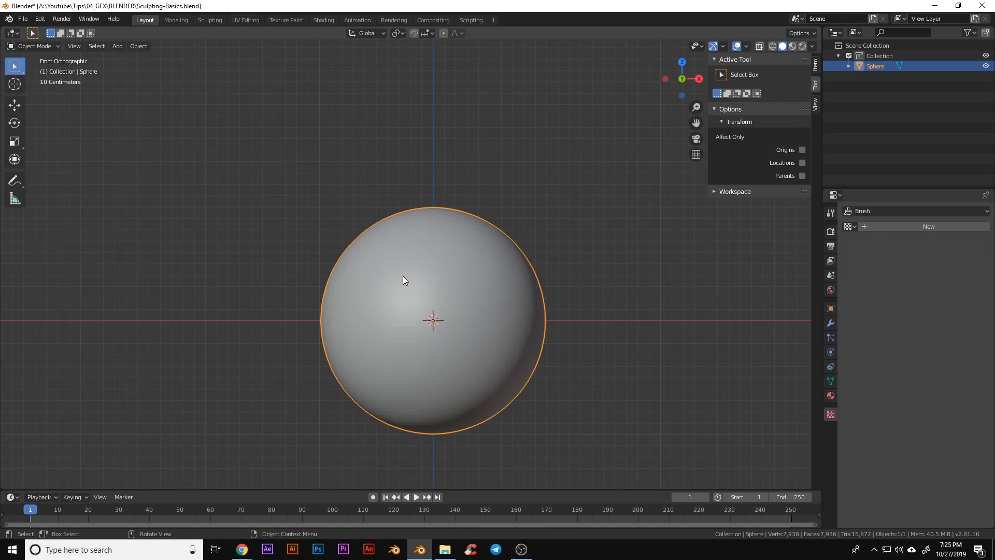
Put the sphere into Sculpt Mode and pick the Draw Sharp brush with Sharper falloff
key(ctrl+Tab)
click(458, 345)
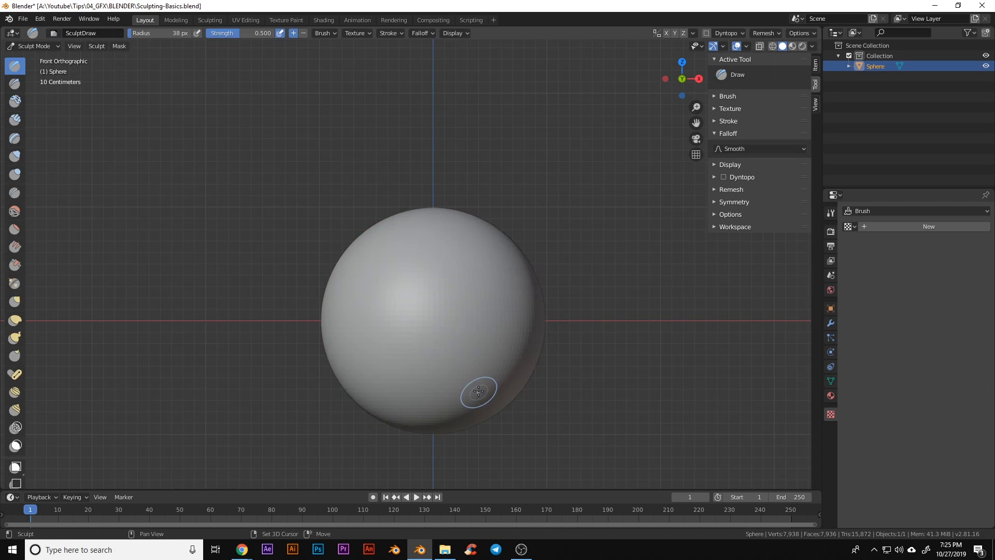
scroll(483, 322, up, 2)
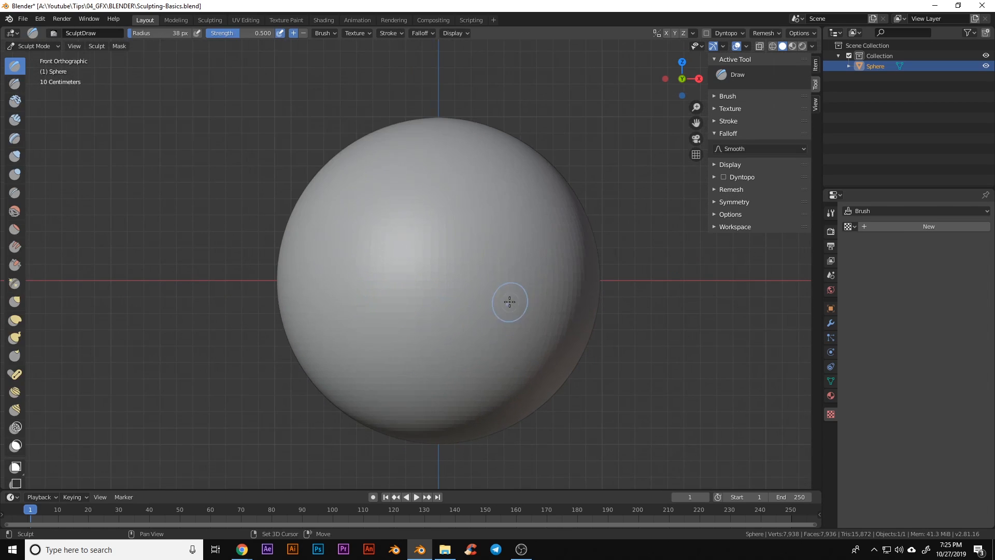
shift+middle_drag(508, 300, 483, 335)
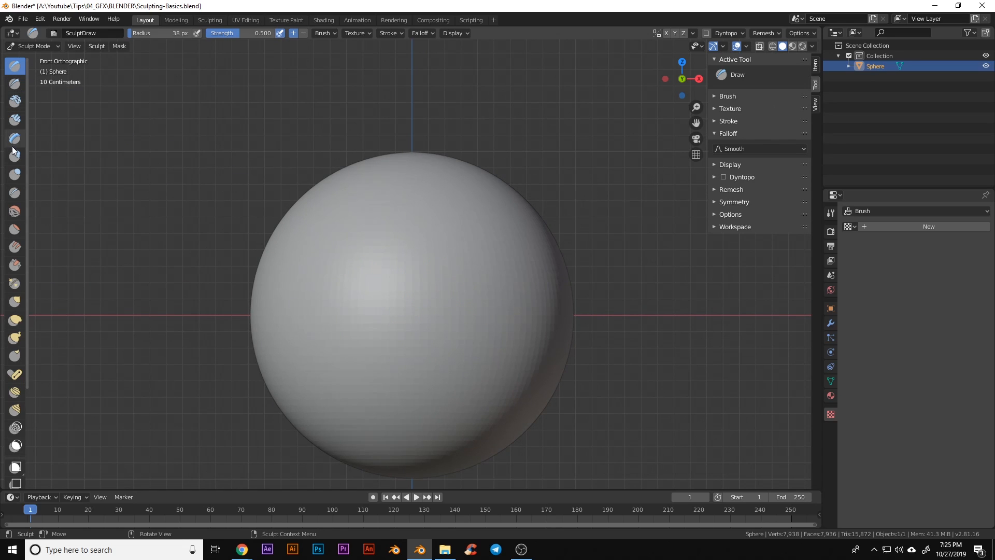
scroll(15, 356, down, 5)
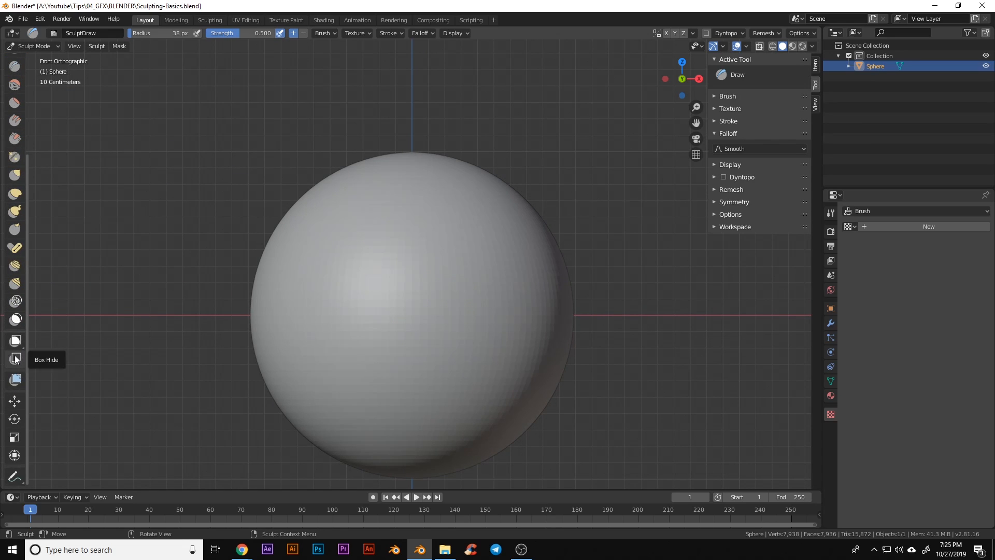
scroll(21, 358, up, 4)
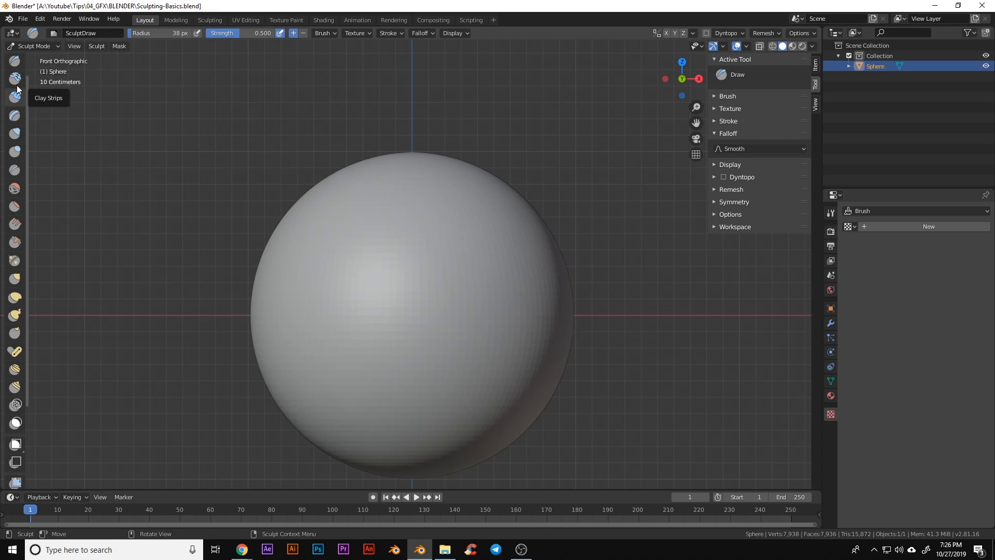
click(15, 60)
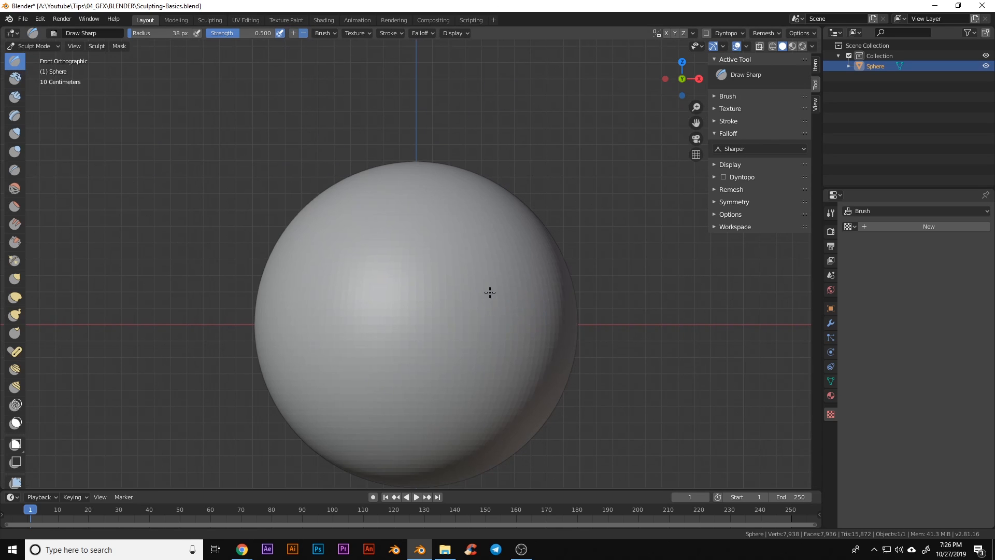
Carve a first sharp stroke down the sphere and expand the Brush settings panel
mouse_move(401, 228)
mouse_down()
mouse_move(458, 331)
mouse_move(411, 412)
mouse_move(422, 434)
mouse_up()
mouse_move(490, 428)
middle_down()
mouse_move(482, 416)
mouse_move(372, 438)
middle_up()
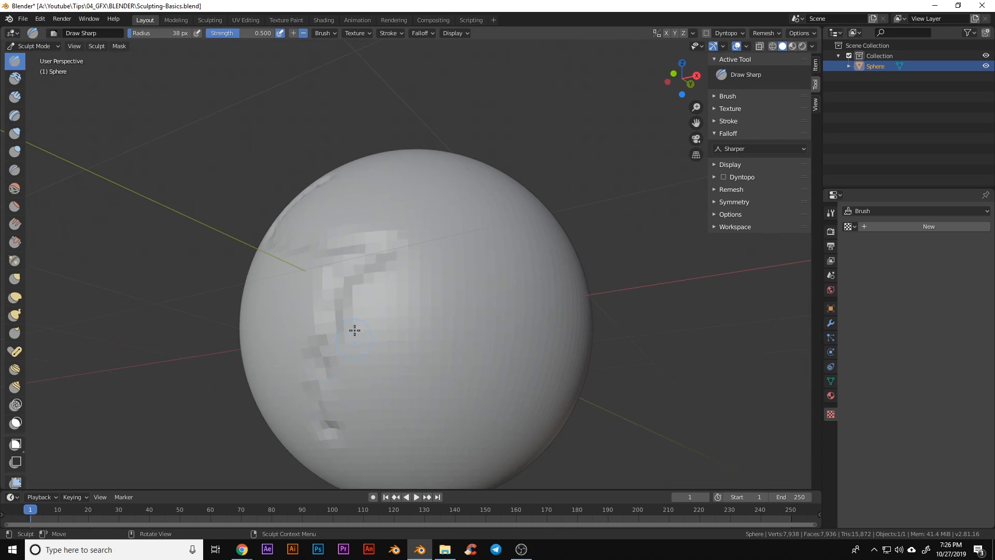
mouse_move(355, 330)
middle_down()
mouse_move(382, 300)
mouse_move(636, 270)
middle_up()
click(714, 96)
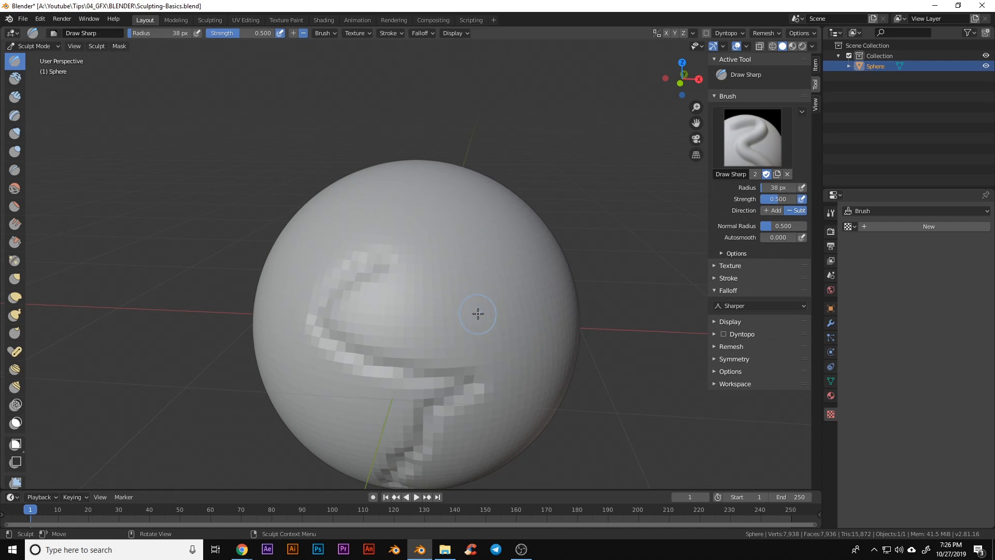
scroll(473, 330, down, 2)
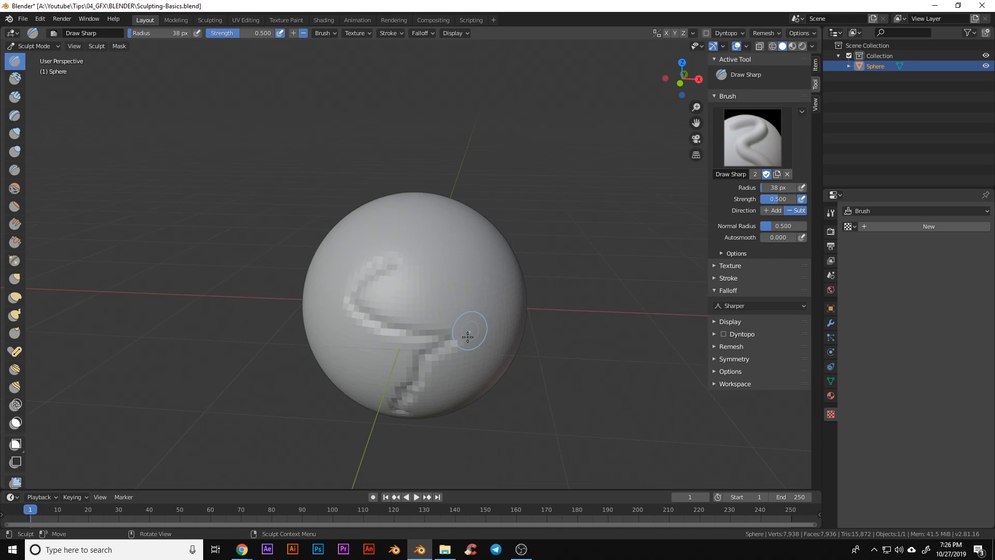
middle_drag(469, 336, 464, 326)
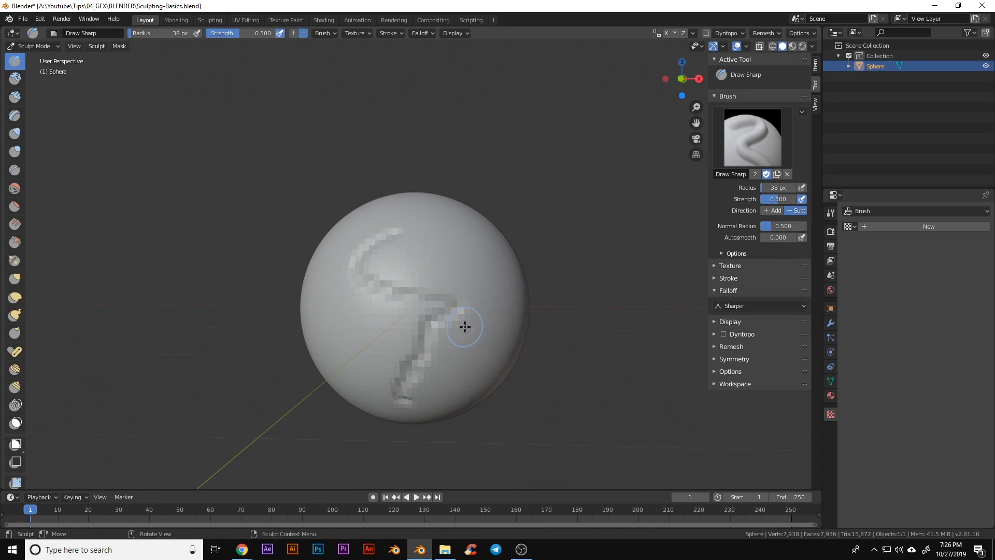
Carve two more Draw Sharp grooves down the sphere's right side and centre
middle_drag(444, 377, 436, 290)
mouse_move(438, 266)
mouse_down()
mouse_move(459, 286)
mouse_move(463, 381)
mouse_up()
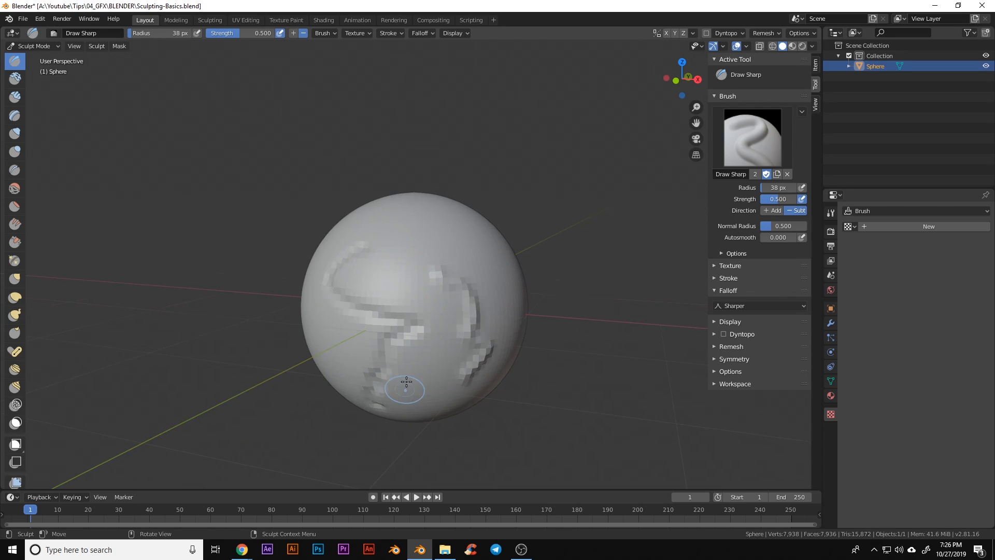
middle_drag(406, 390, 447, 372)
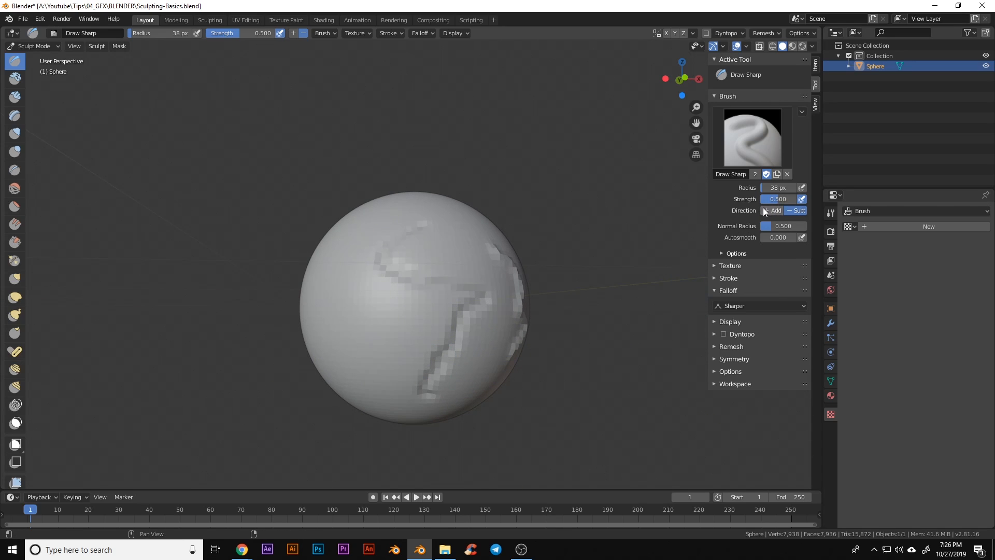
scroll(506, 334, up, 1)
middle_drag(552, 363, 509, 372)
middle_drag(263, 303, 369, 316)
drag(411, 284, 420, 386)
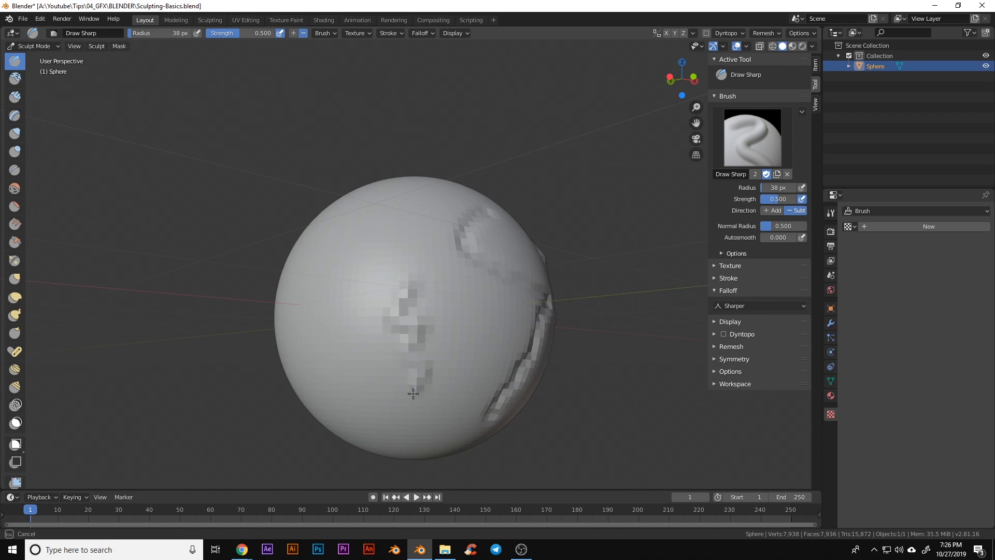
mouse_move(512, 369)
middle_down()
mouse_move(374, 362)
mouse_move(435, 367)
middle_up()
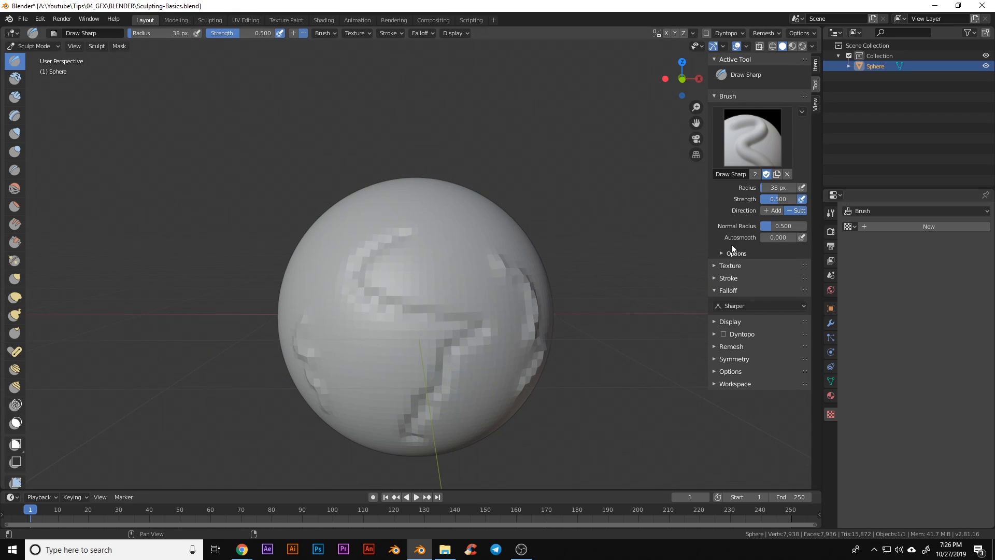
scroll(508, 393, up, 1)
middle_drag(510, 403, 443, 368)
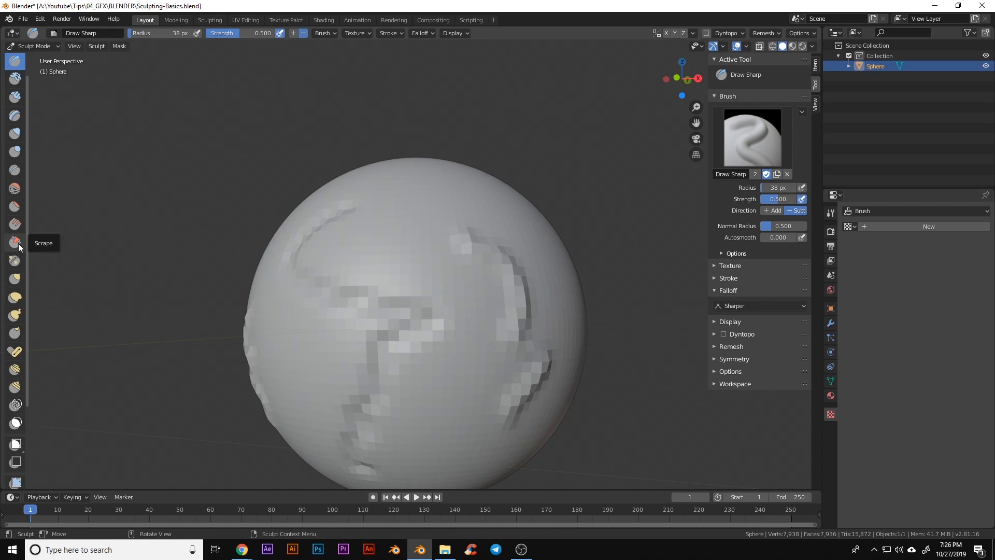
scroll(505, 361, down, 1)
Smooth the blocky ridges along the strokes and orbit to check the result
shift+drag(430, 302, 418, 355)
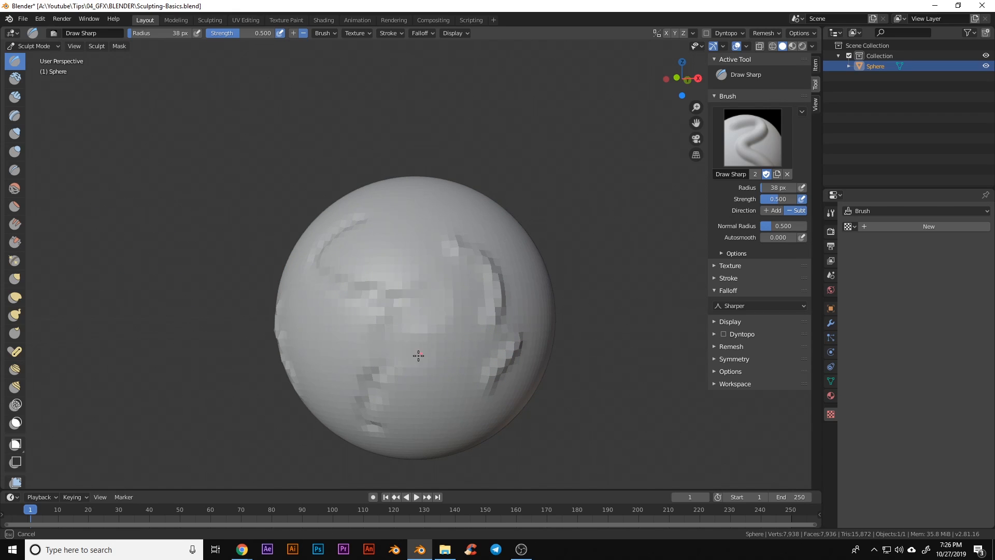
shift+drag(372, 437, 378, 389)
middle_drag(378, 388, 453, 390)
middle_drag(515, 364, 463, 401)
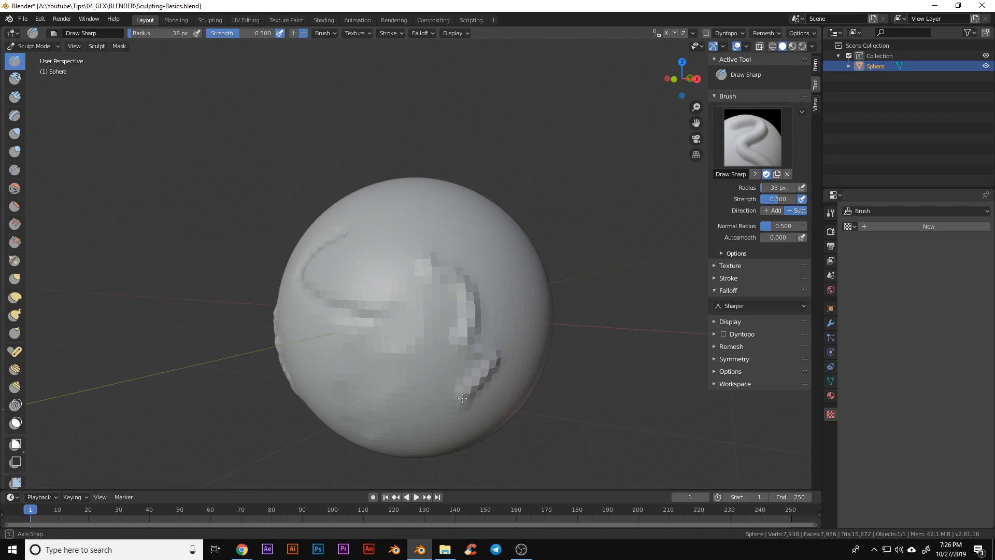
shift+drag(473, 404, 497, 375)
mouse_move(483, 334)
shift+mouse_down()
mouse_move(497, 259)
mouse_move(524, 310)
mouse_move(515, 371)
shift+mouse_up()
middle_drag(515, 370, 464, 368)
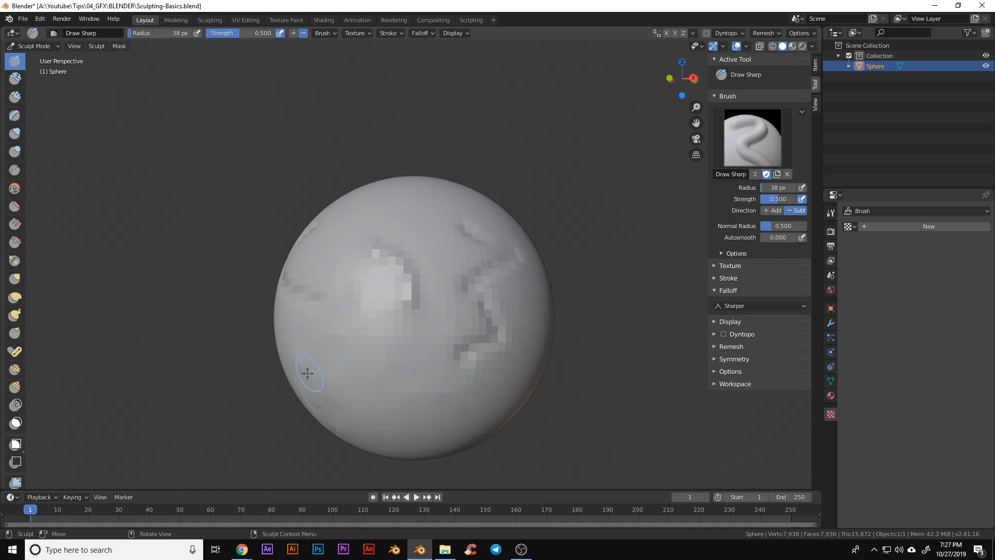
middle_drag(307, 373, 374, 370)
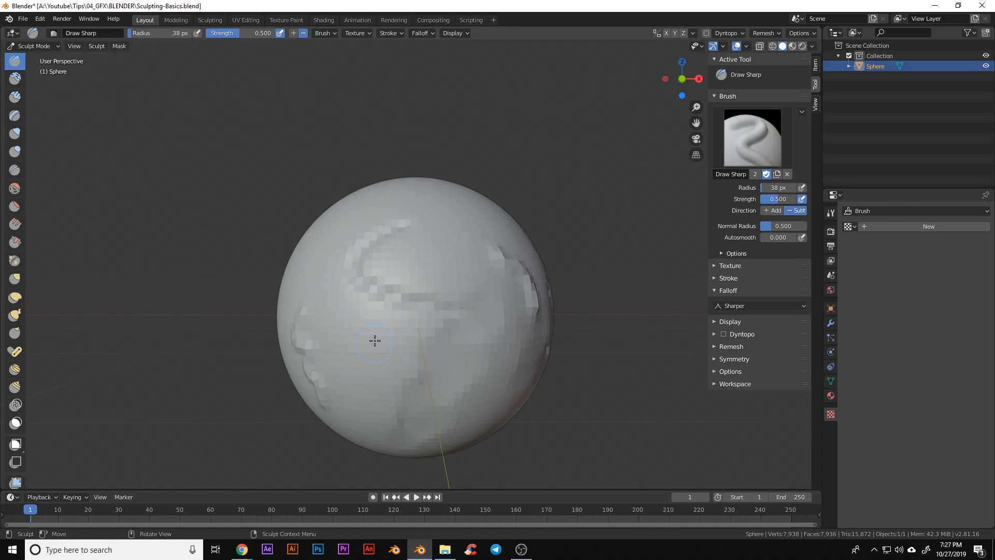
mouse_move(375, 340)
middle_down()
mouse_move(396, 333)
mouse_move(533, 351)
middle_up()
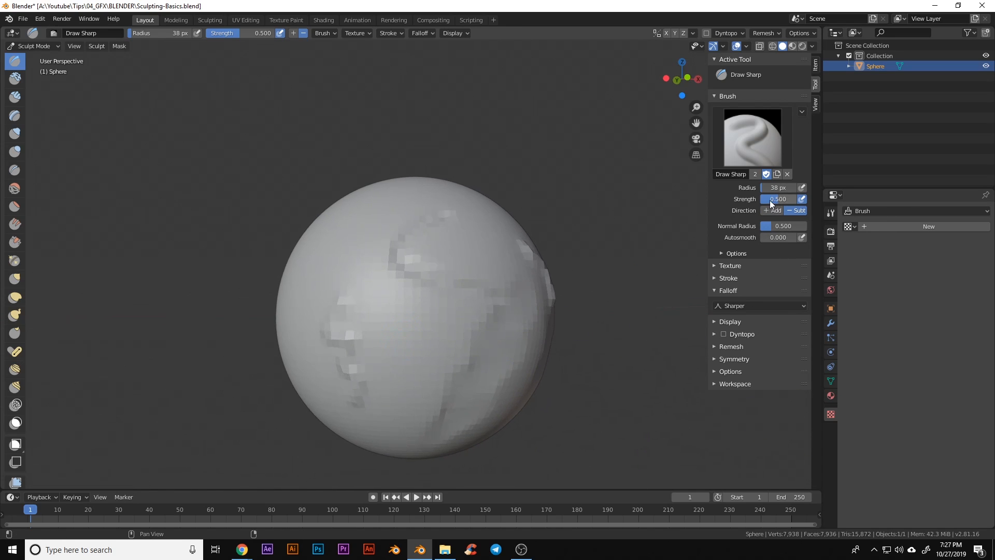
Sculpt a few strokes down the sphere's left side
middle_drag(317, 295, 408, 333)
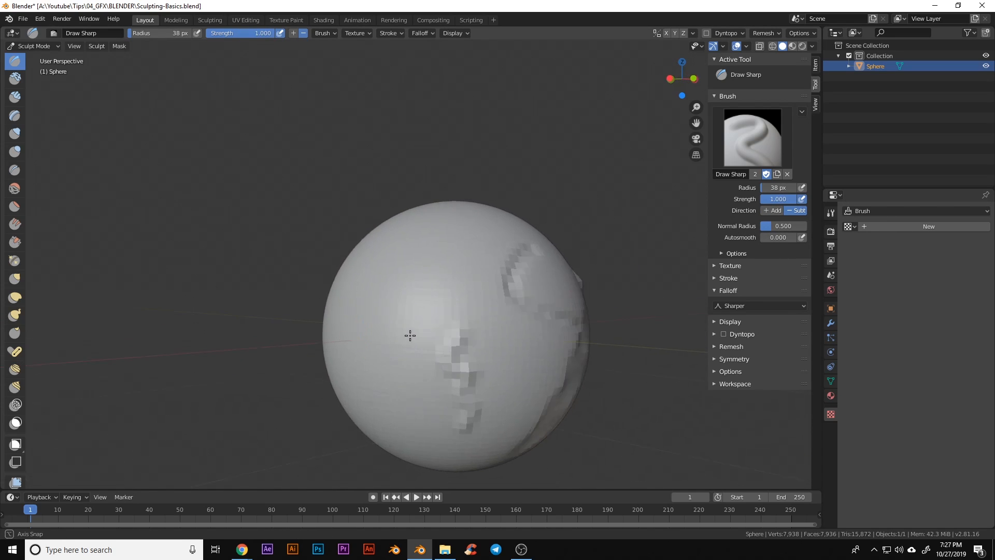
mouse_move(426, 264)
mouse_down()
mouse_move(389, 296)
mouse_move(411, 344)
mouse_move(382, 380)
mouse_move(398, 426)
mouse_up()
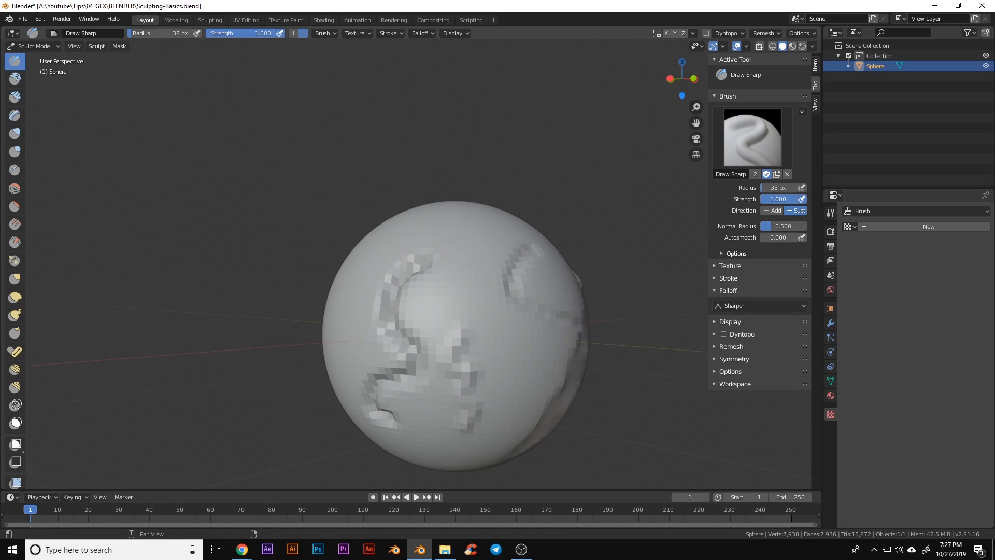
drag(451, 269, 476, 295)
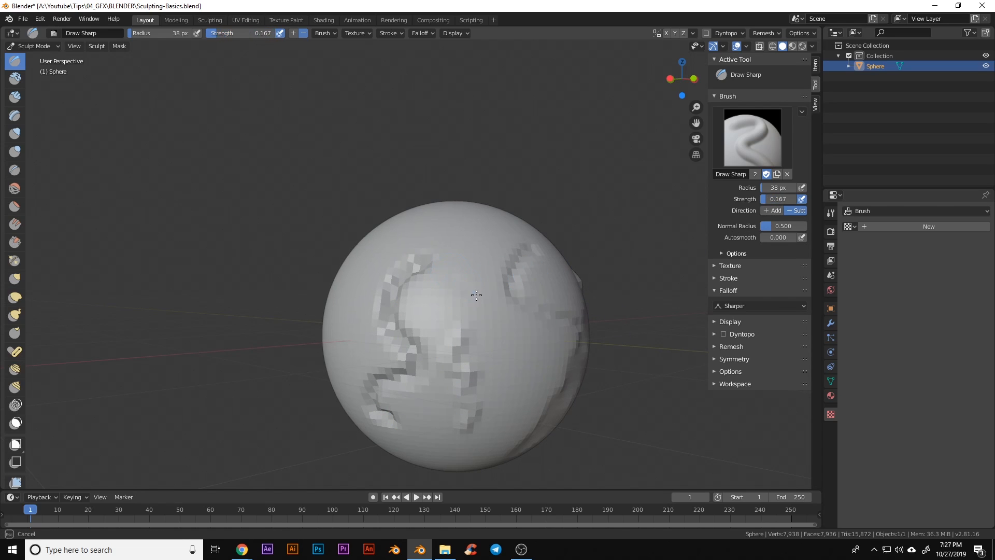
drag(494, 341, 505, 354)
shift+middle_drag(533, 356, 466, 324)
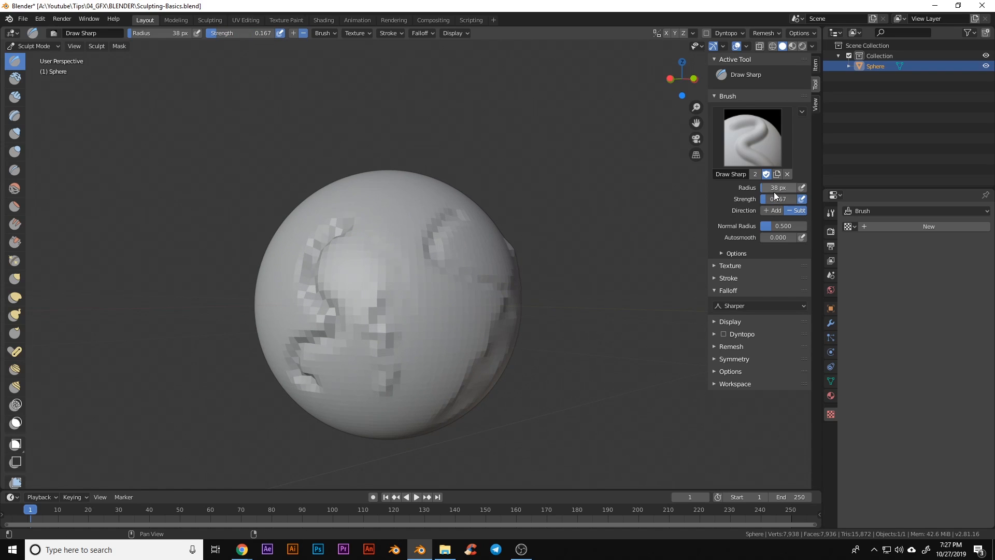
Set brush radius to 153 px and strength to 1.000, then undo a large test dent
drag(770, 189, 800, 201)
middle_drag(456, 311, 429, 293)
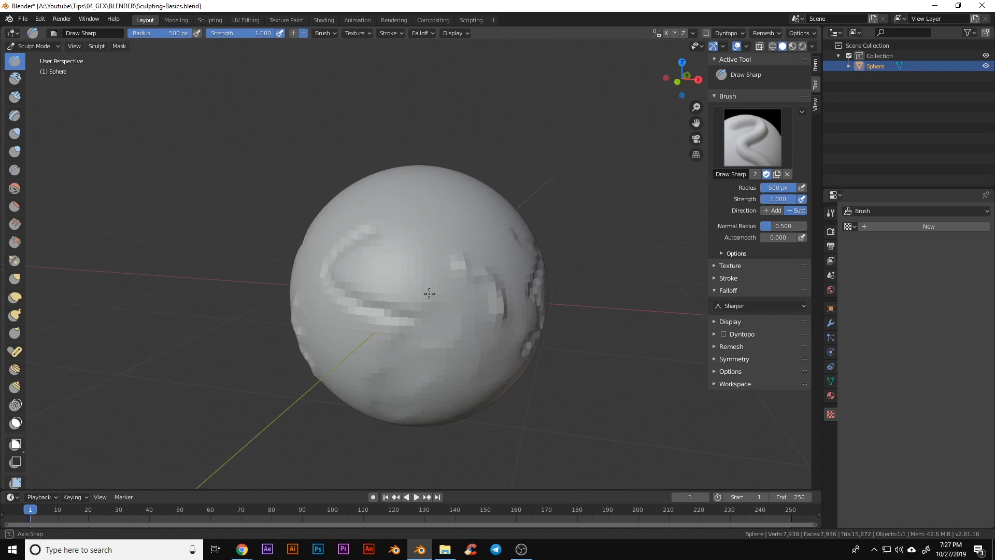
mouse_move(466, 260)
mouse_down()
mouse_move(406, 278)
mouse_move(414, 316)
mouse_move(436, 285)
mouse_up()
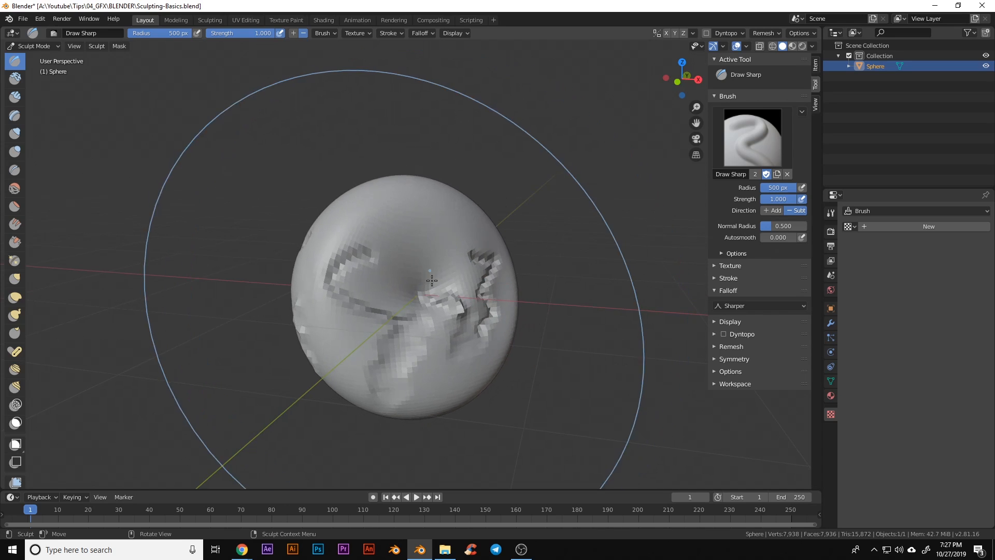
key(ctrl+z)
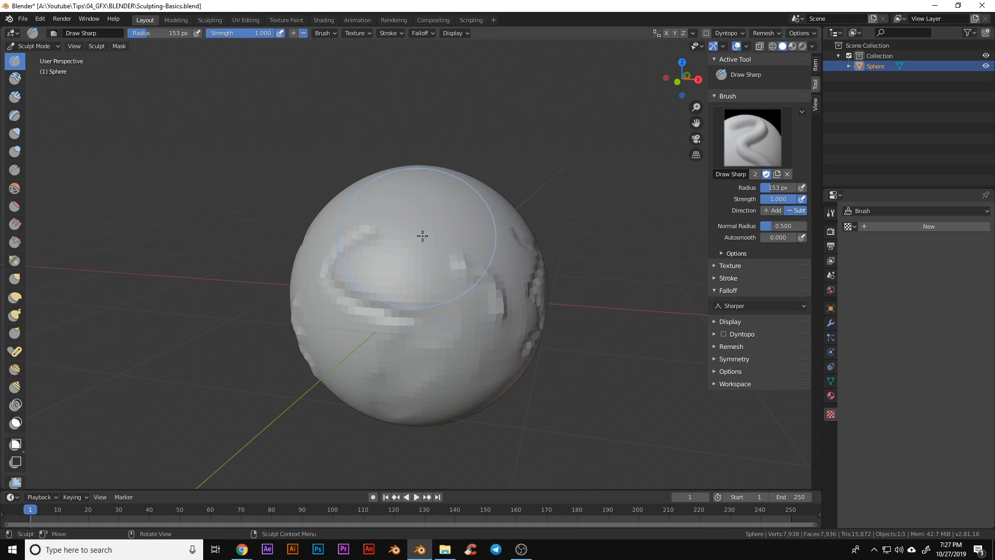
Carve a deep groove across the sphere and an arc on its left side
mouse_move(422, 235)
mouse_down()
mouse_move(444, 244)
mouse_move(487, 296)
mouse_move(440, 275)
mouse_up()
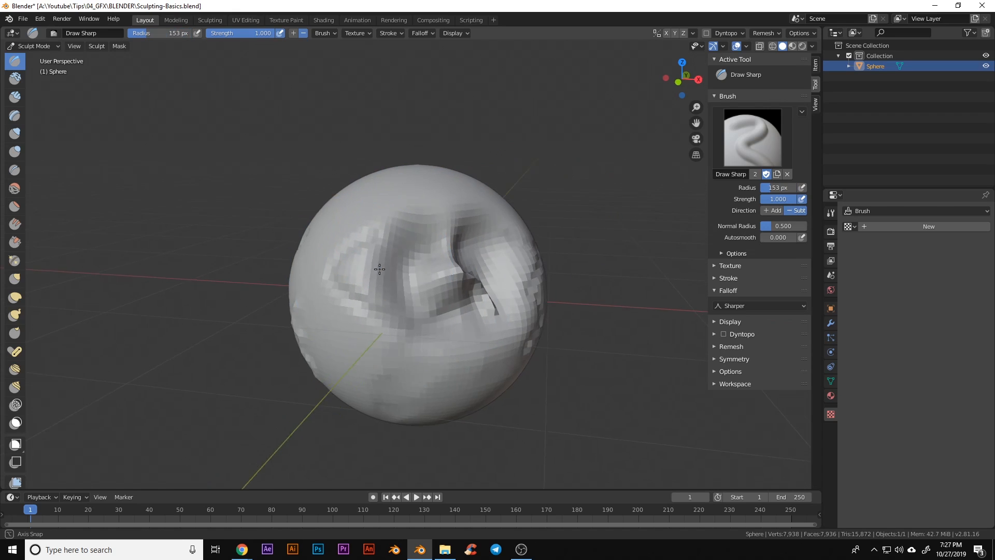
middle_drag(382, 270, 438, 269)
mouse_move(426, 235)
mouse_down()
mouse_move(373, 306)
mouse_move(391, 323)
mouse_up()
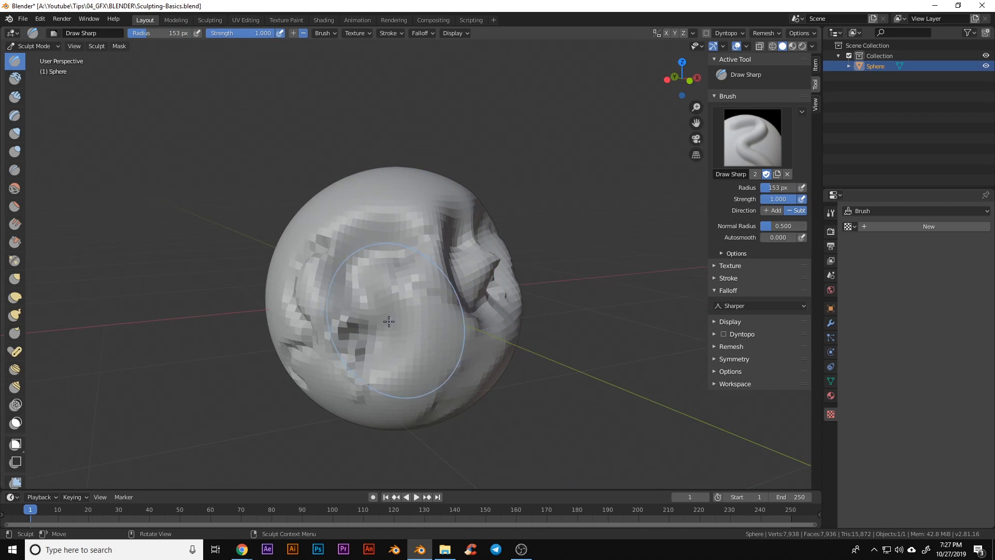
mouse_move(394, 335)
middle_down()
mouse_move(480, 327)
mouse_move(406, 299)
mouse_move(462, 295)
mouse_move(375, 303)
mouse_move(427, 317)
mouse_move(437, 311)
middle_up()
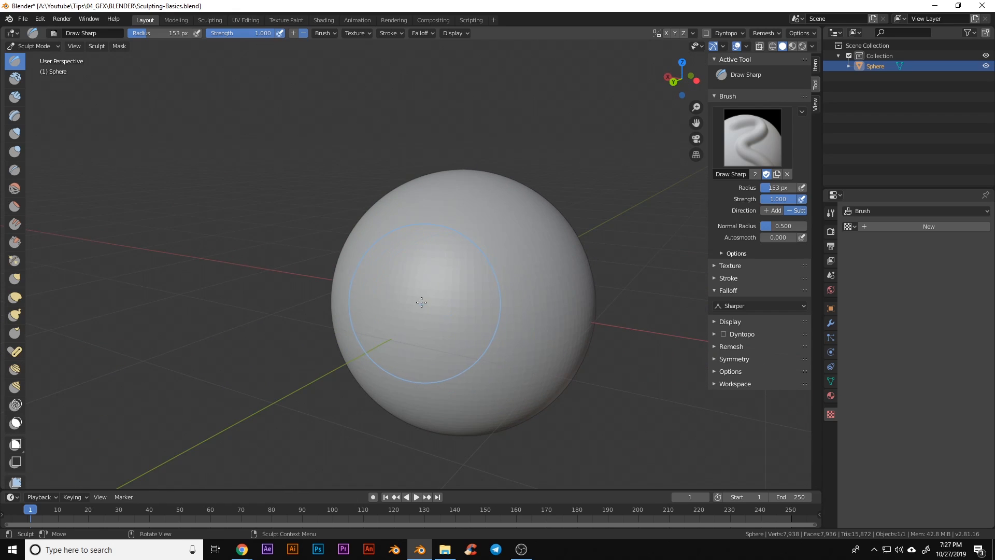
Set the Draw Sharp brush radius to 123 px and strength to 0.891
key(f)
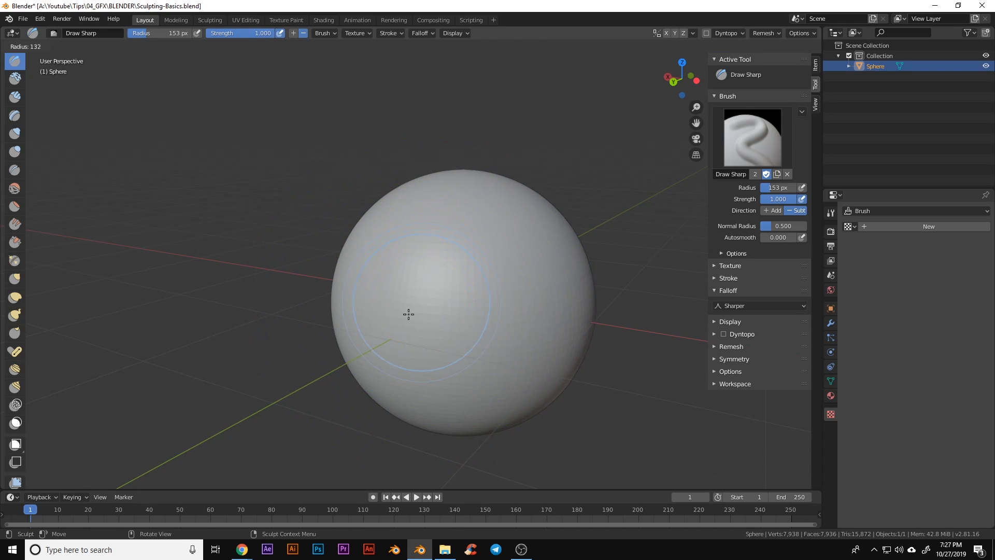
click(418, 315)
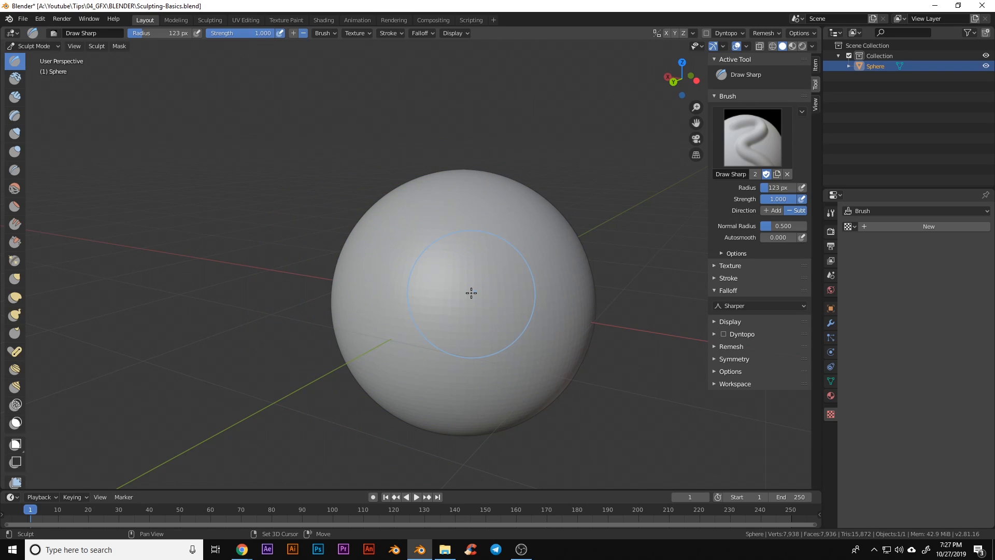
key(shift+f)
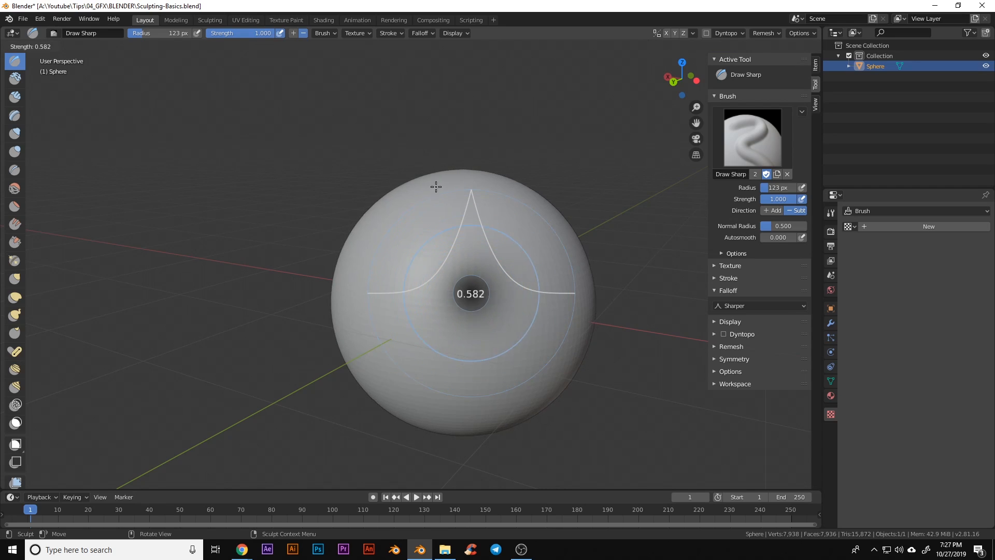
click(462, 229)
Orbit around the sphere to inspect the sharp dents and flattened strip from several sides
mouse_move(538, 320)
middle_down()
mouse_move(452, 319)
mouse_move(489, 249)
mouse_move(445, 321)
mouse_move(426, 391)
middle_up()
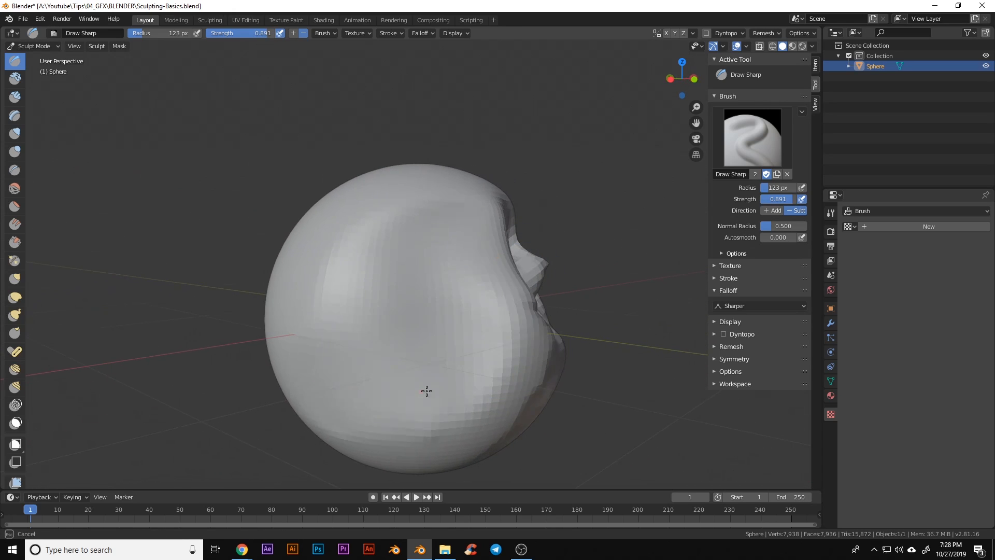
mouse_move(467, 472)
middle_down()
mouse_move(373, 410)
mouse_move(282, 378)
middle_up()
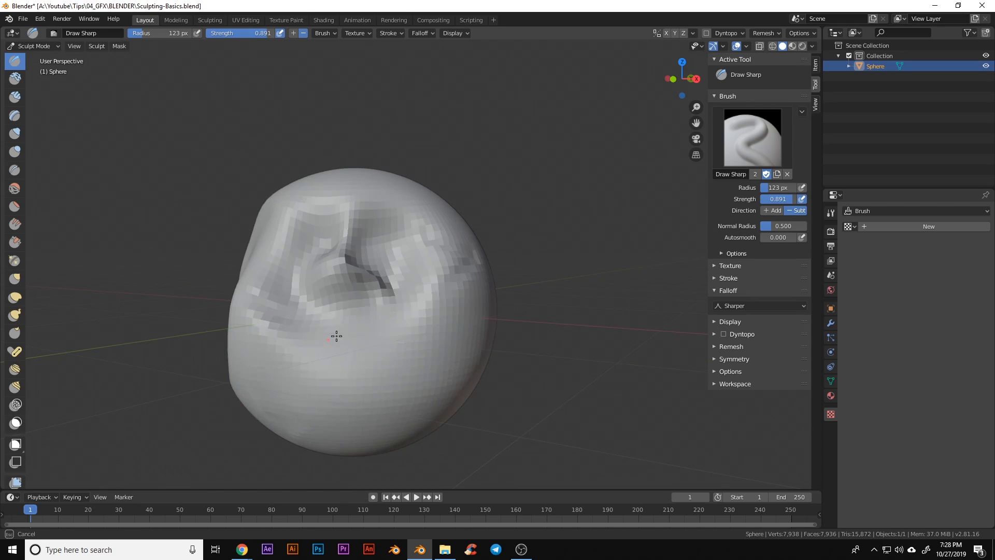
mouse_move(336, 336)
middle_down()
mouse_move(342, 311)
mouse_move(253, 290)
middle_up()
middle_drag(289, 340, 346, 344)
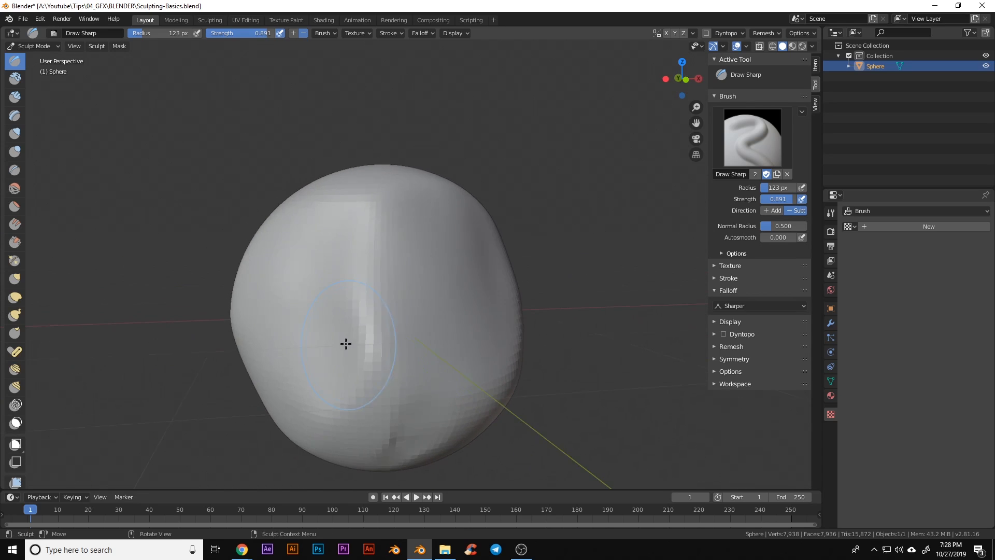
mouse_move(390, 457)
middle_down()
mouse_move(474, 415)
mouse_move(417, 412)
mouse_move(429, 379)
middle_up()
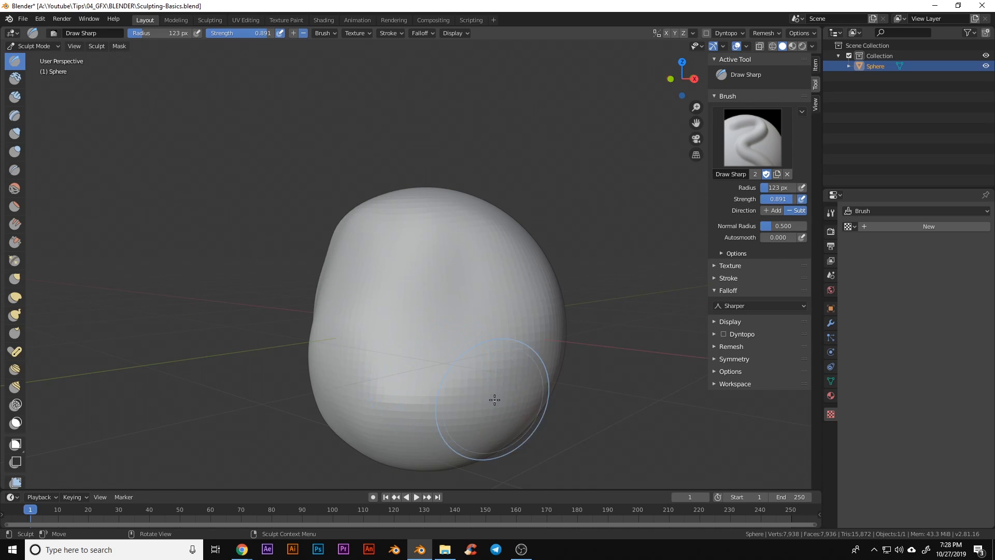
Inflate a bulge on the sphere's right side with the Inflate brush
click(19, 136)
mouse_move(459, 337)
middle_down()
mouse_move(500, 359)
mouse_move(442, 353)
mouse_move(489, 313)
mouse_move(476, 280)
mouse_move(448, 259)
middle_up()
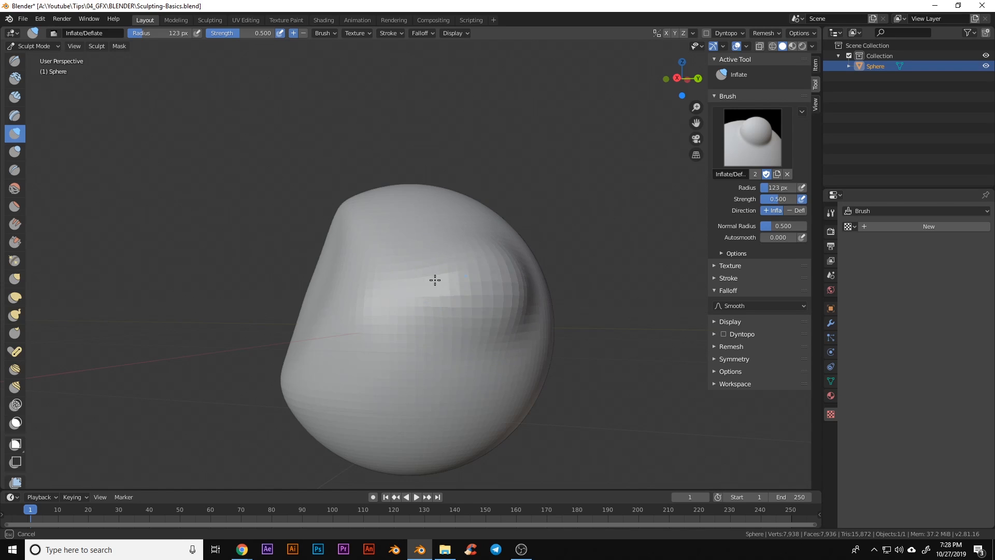
middle_drag(473, 338, 444, 334)
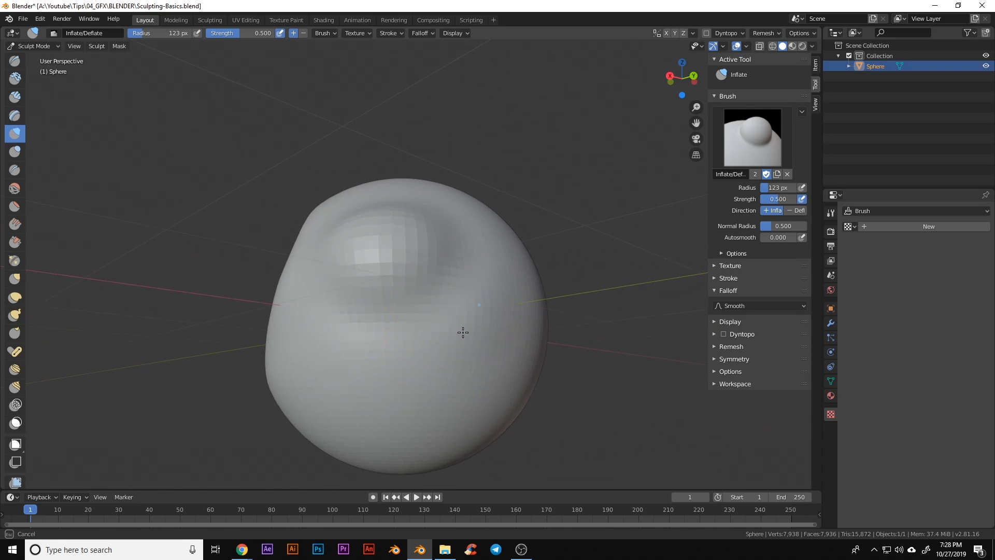
drag(469, 342, 488, 328)
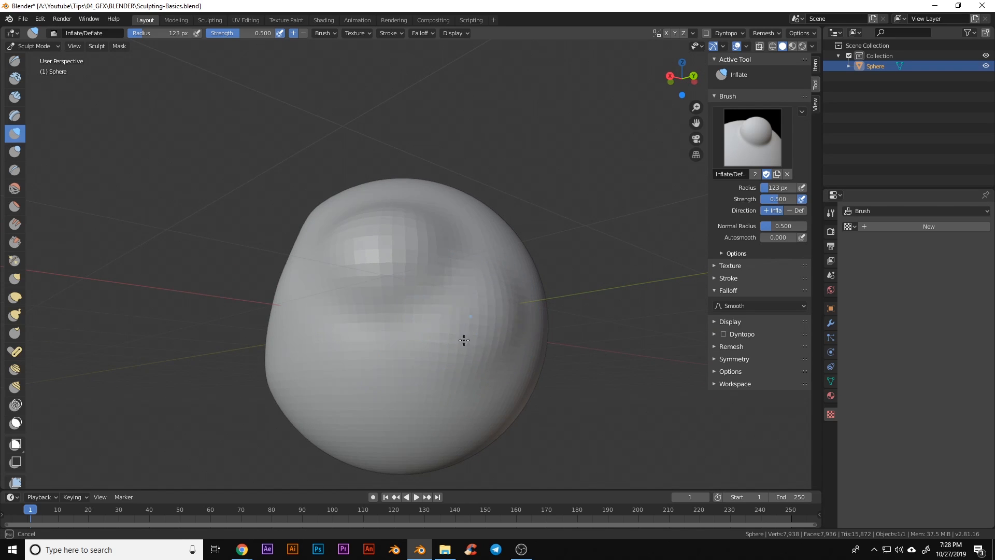
drag(514, 312, 486, 324)
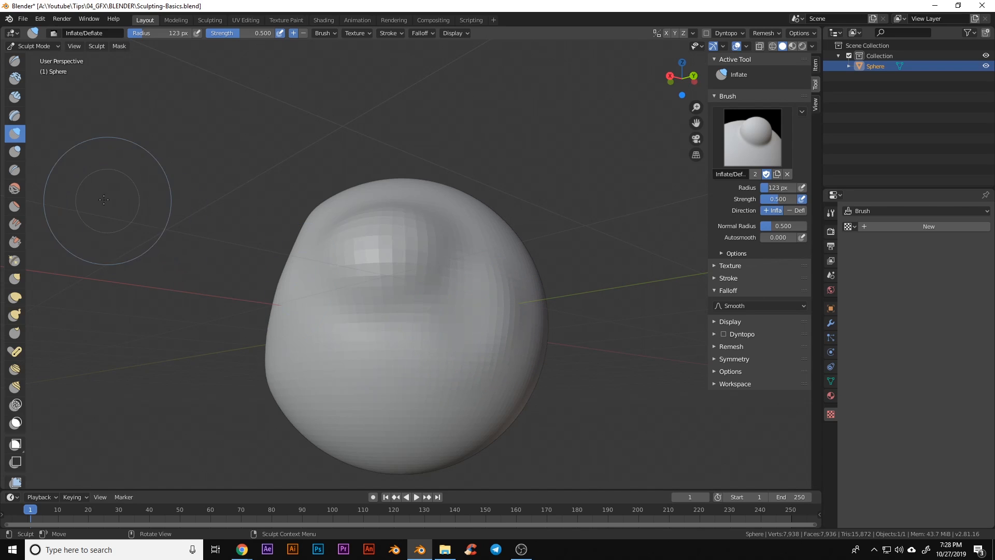
Raise several round bumps on the sphere with the Blob brush
click(21, 157)
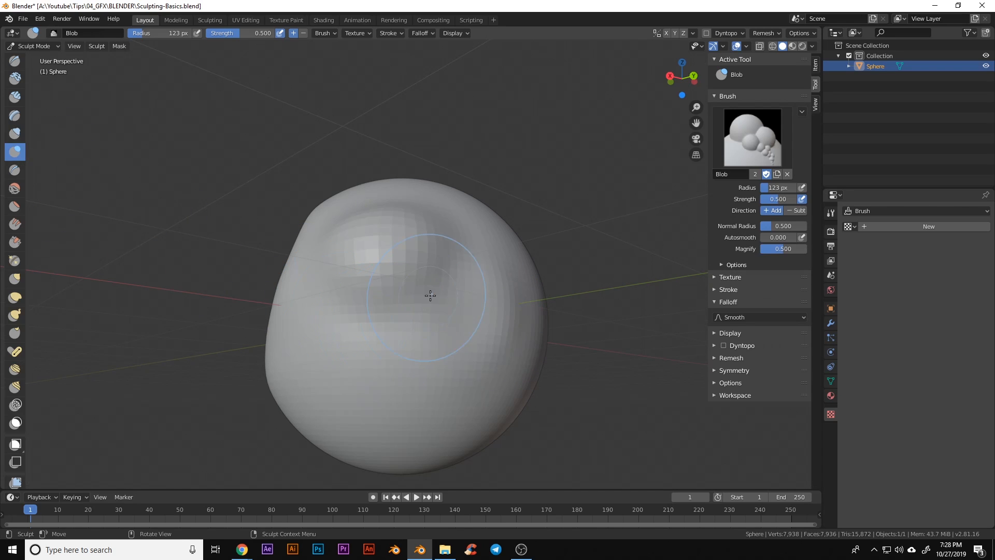
mouse_move(433, 289)
middle_down()
mouse_move(477, 328)
mouse_move(413, 344)
mouse_move(470, 354)
mouse_move(451, 351)
middle_up()
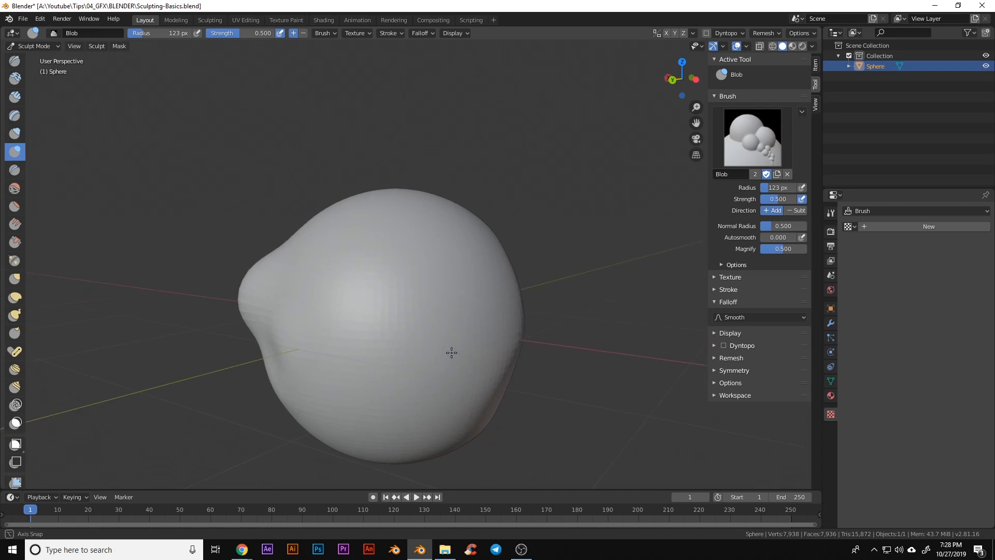
mouse_move(429, 302)
mouse_down()
mouse_move(434, 294)
mouse_move(440, 316)
mouse_up()
middle_drag(425, 351, 468, 376)
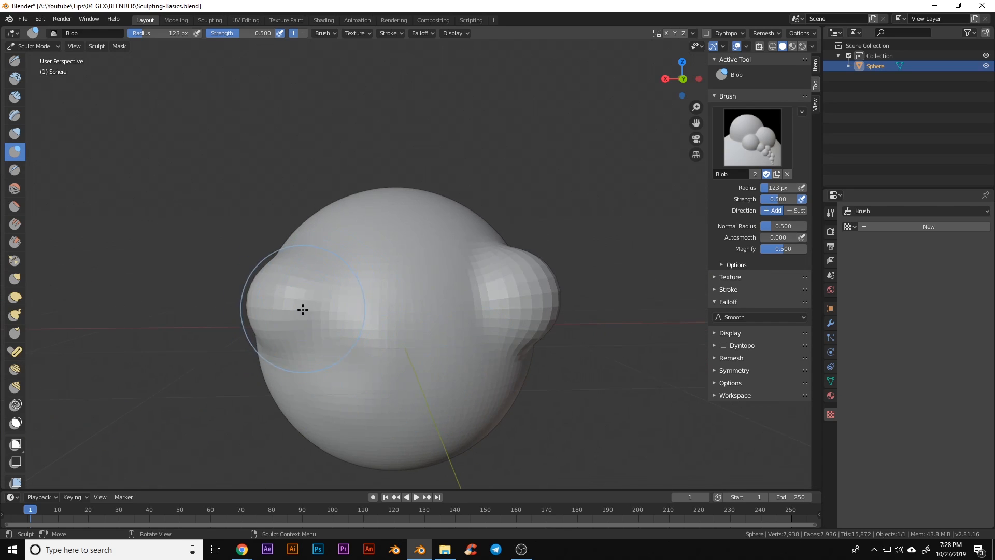
mouse_move(302, 309)
middle_down()
mouse_move(331, 352)
mouse_move(274, 282)
middle_up()
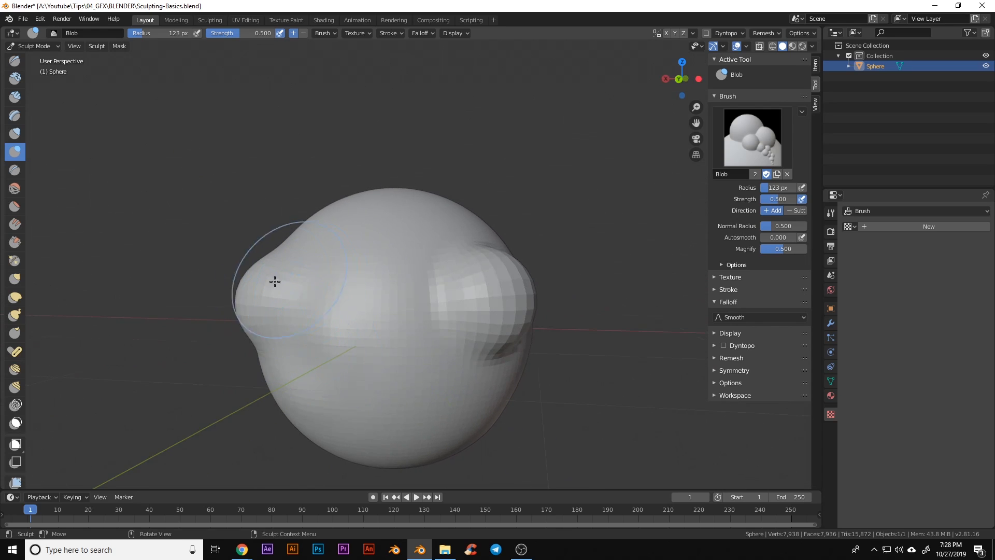
middle_drag(439, 367, 408, 375)
middle_drag(479, 368, 435, 410)
mouse_move(380, 245)
mouse_down()
mouse_move(382, 283)
mouse_move(382, 266)
mouse_move(414, 313)
mouse_move(422, 366)
mouse_move(413, 335)
mouse_up()
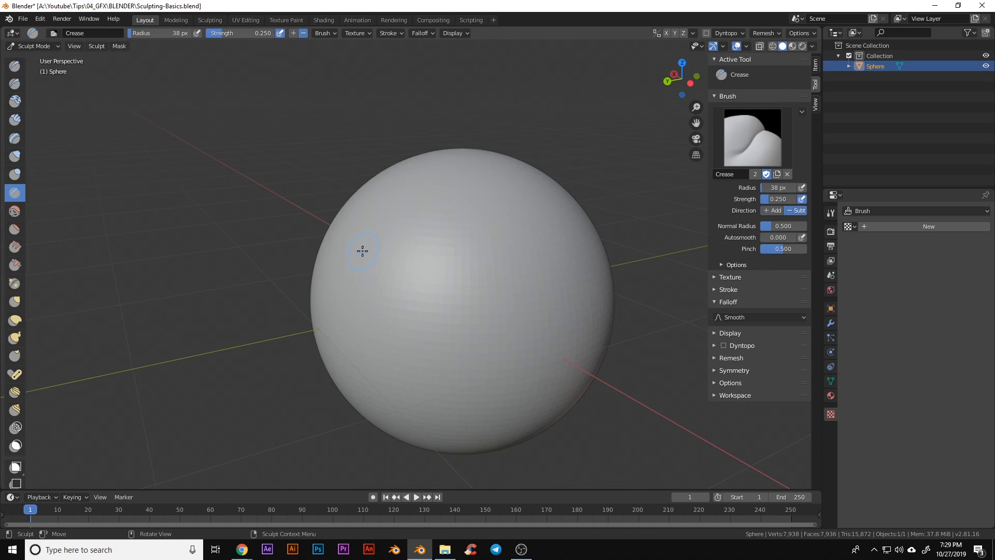
Carve two vertical crease grooves down the front of the sphere
mouse_move(448, 373)
middle_down()
mouse_move(422, 349)
mouse_move(371, 344)
middle_up()
scroll(557, 383, up, 1)
shift+middle_drag(558, 382, 449, 328)
mouse_move(365, 158)
mouse_down()
mouse_move(368, 311)
mouse_move(378, 313)
mouse_move(374, 226)
mouse_move(382, 329)
mouse_up()
mouse_move(382, 328)
middle_down()
mouse_move(366, 187)
mouse_move(378, 284)
middle_up()
drag(424, 165, 419, 344)
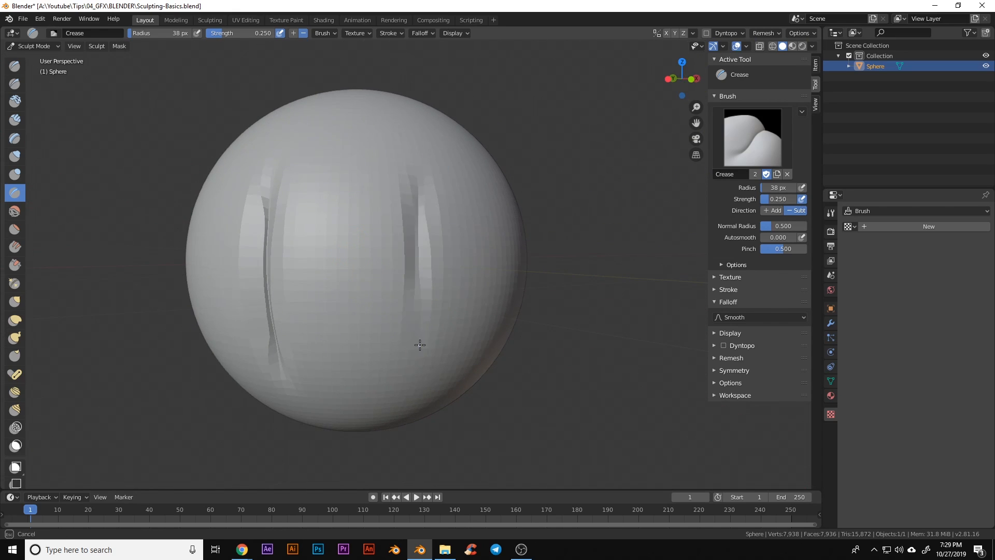
Deepen the right-hand groove and add a crease near the top from another angle
mouse_move(461, 362)
middle_down()
mouse_move(399, 351)
mouse_move(393, 326)
middle_up()
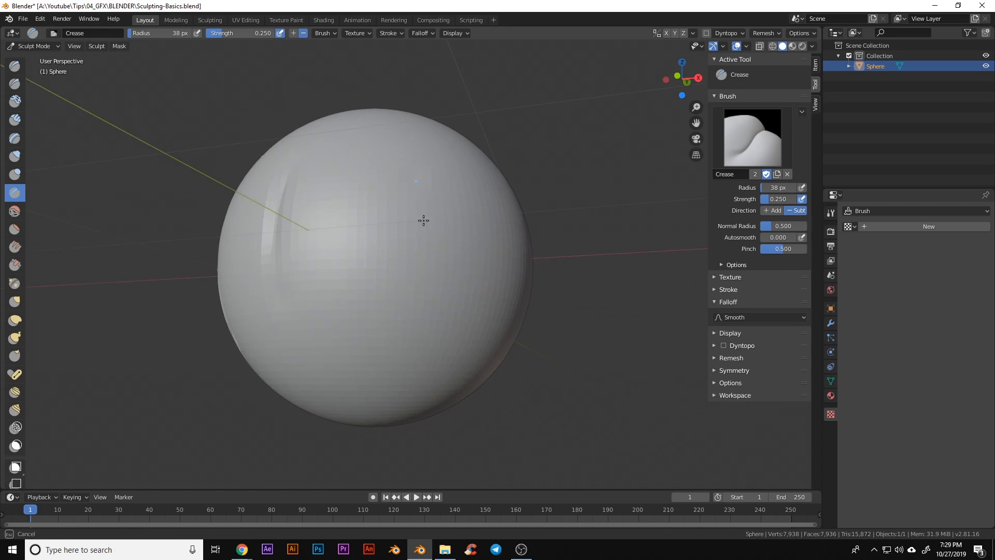
drag(419, 203, 428, 333)
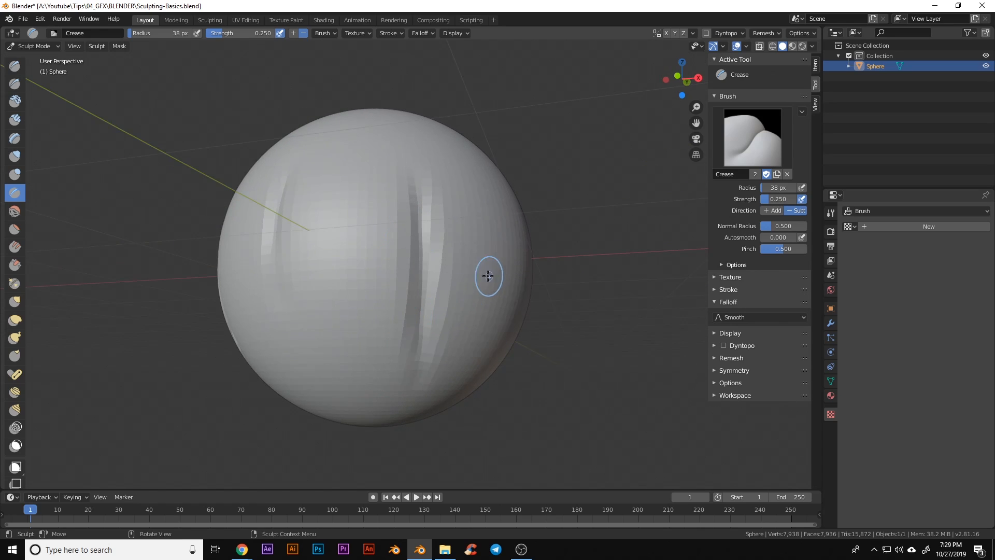
mouse_move(489, 280)
middle_down()
mouse_move(441, 315)
mouse_move(456, 231)
middle_up()
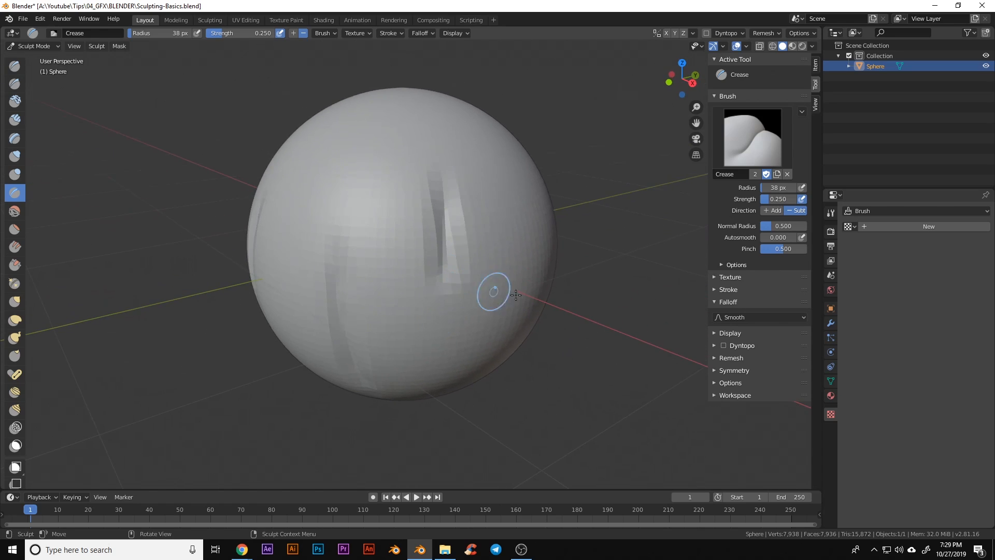
mouse_move(493, 291)
middle_down()
mouse_move(471, 266)
mouse_move(440, 275)
mouse_move(441, 246)
mouse_move(484, 249)
mouse_move(327, 264)
mouse_move(377, 278)
middle_up()
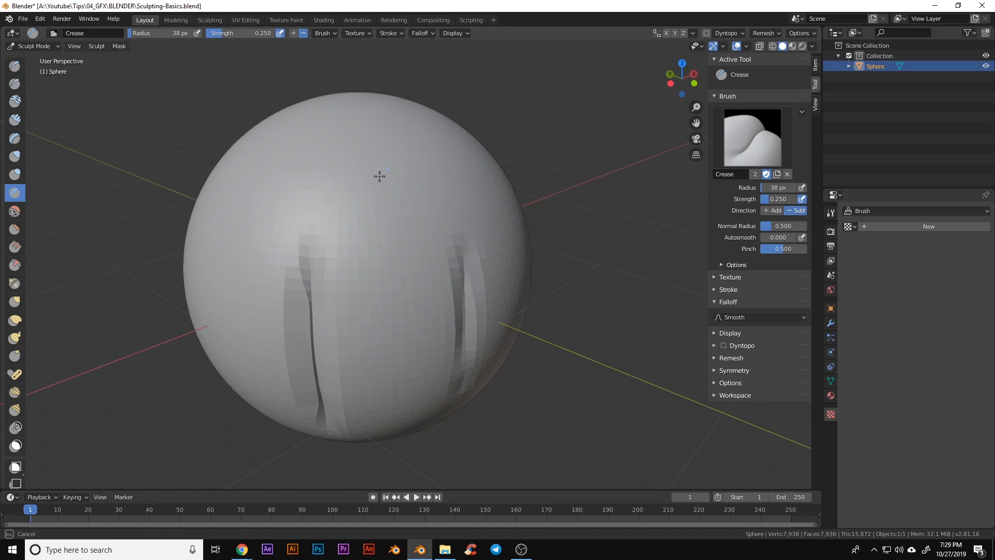
drag(366, 210, 366, 213)
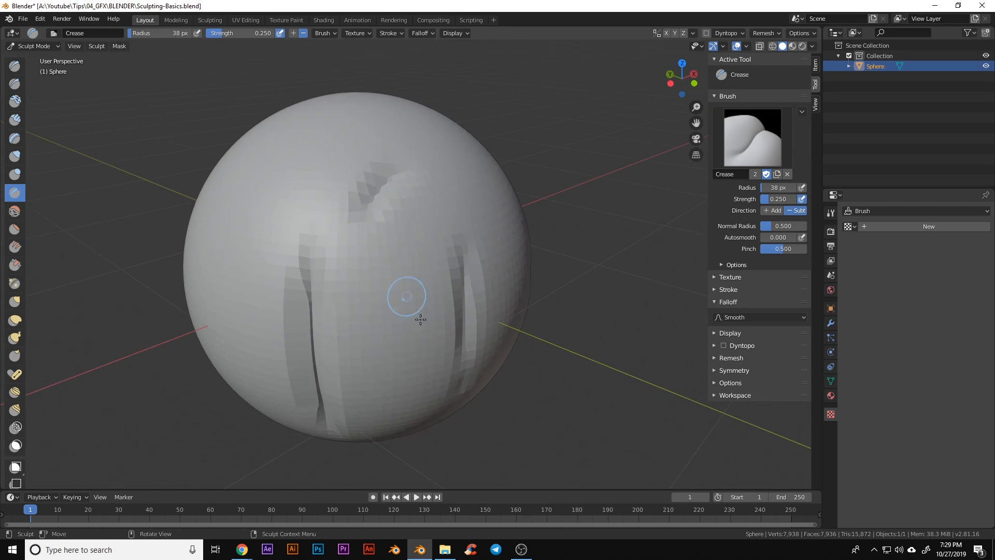
Soften the dark streak on the sphere with the Smooth brush
click(19, 213)
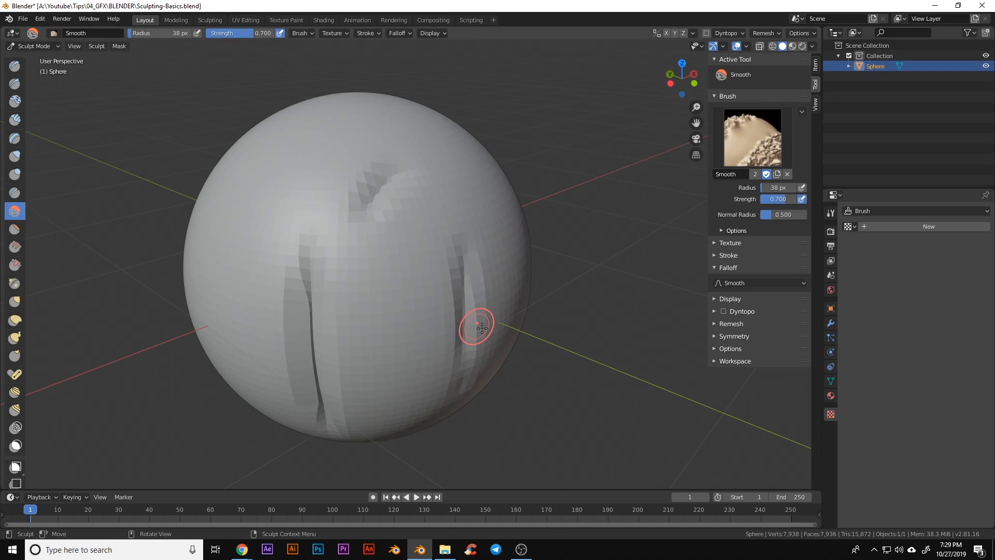
mouse_move(473, 327)
middle_down()
mouse_move(428, 329)
mouse_move(433, 318)
mouse_move(458, 338)
middle_up()
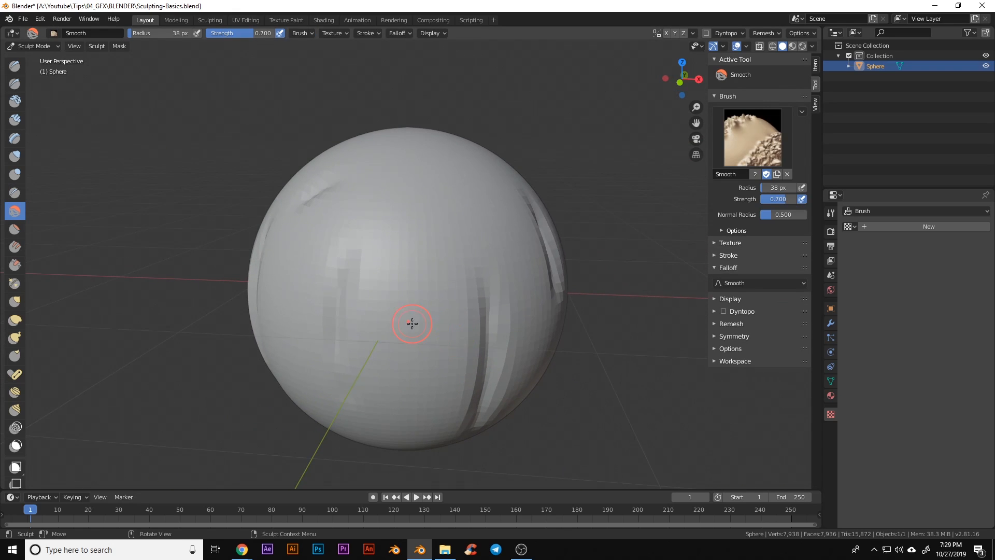
mouse_move(381, 317)
middle_down()
mouse_move(417, 340)
mouse_move(374, 332)
middle_up()
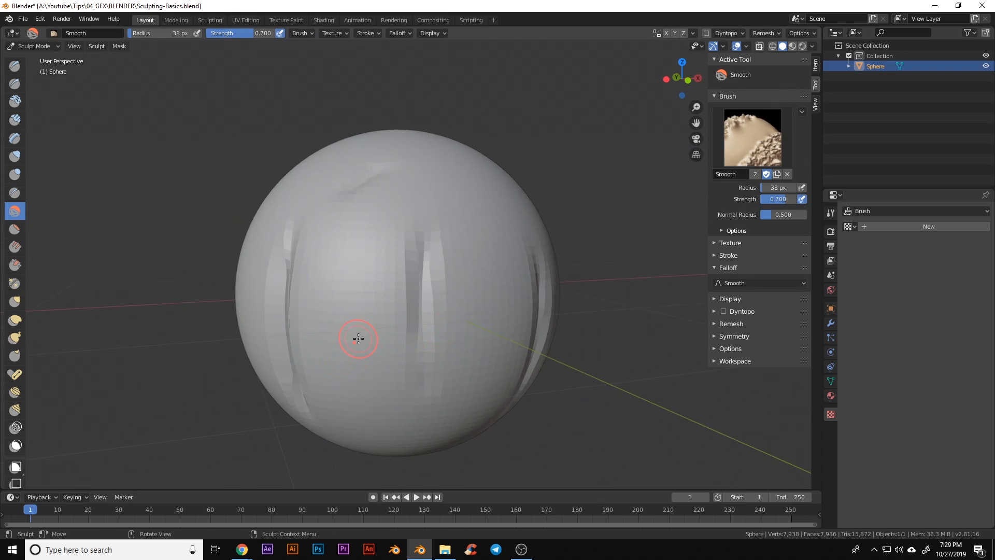
drag(441, 258, 415, 299)
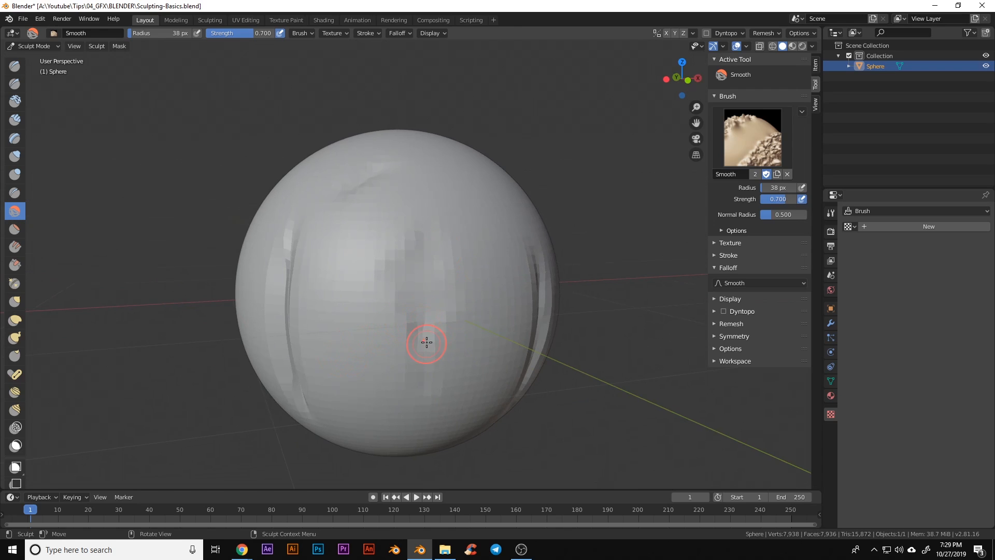
Enlarge the Smooth brush radius to 143 px and smooth the vertical streaks
key(f)
click(450, 332)
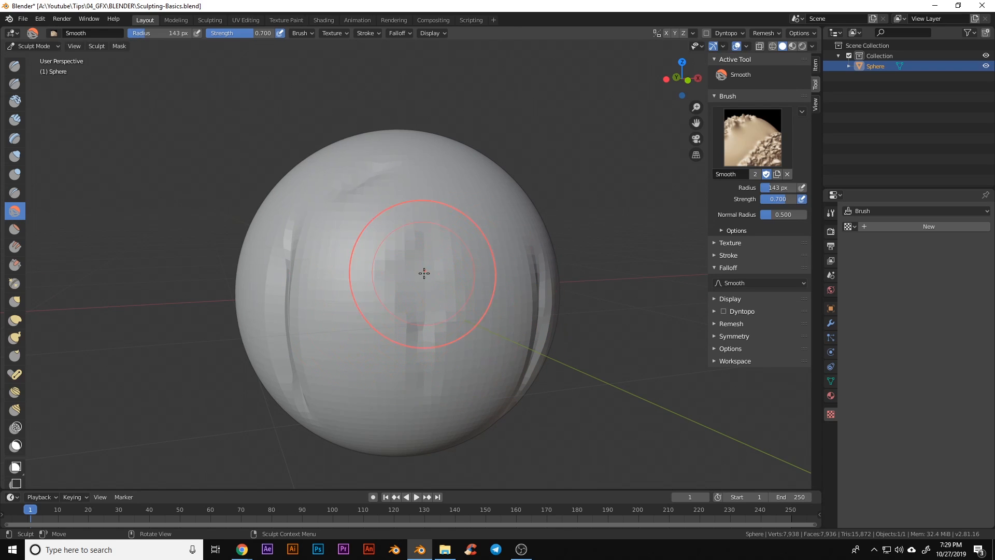
mouse_move(424, 273)
middle_down()
mouse_move(493, 313)
mouse_move(488, 340)
middle_up()
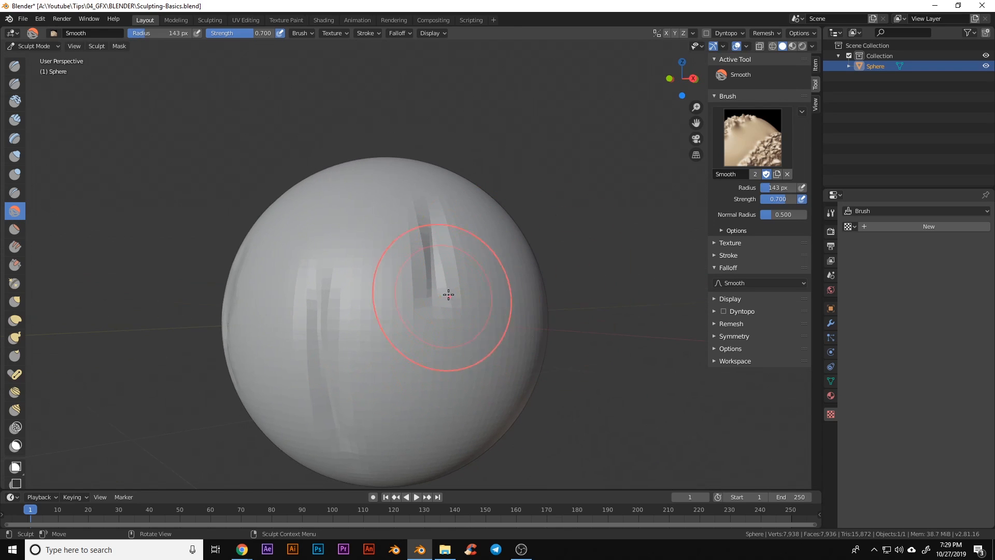
mouse_move(448, 294)
middle_down()
mouse_move(427, 345)
mouse_move(368, 288)
middle_up()
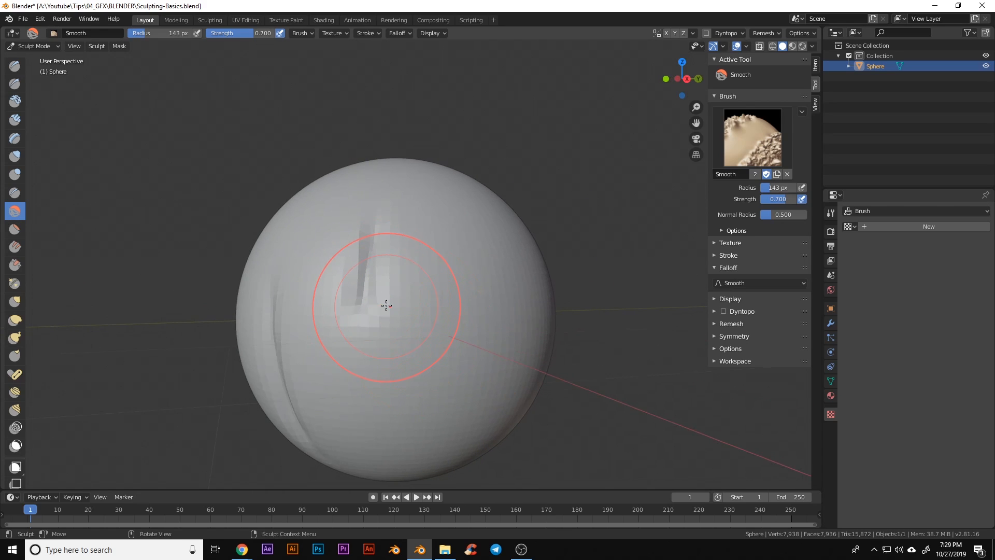
drag(456, 296, 367, 293)
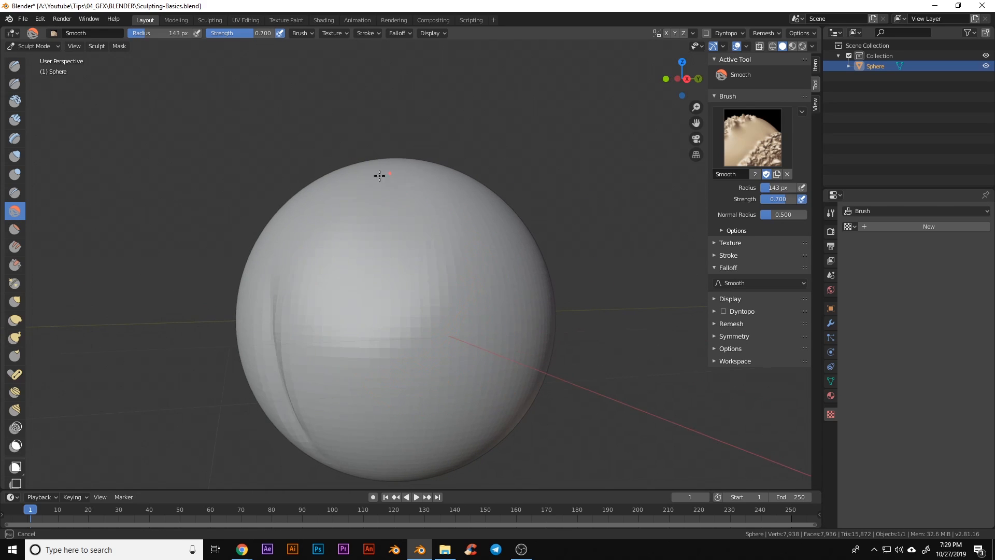
drag(379, 176, 361, 251)
Lower the Smooth brush strength to 0.109 and browse the brush toolbar
key(f)
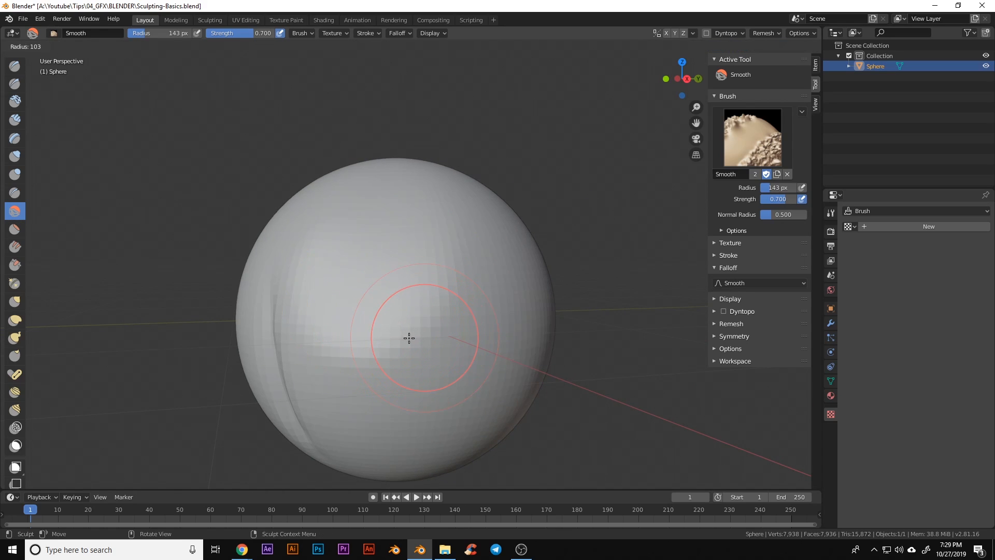
key(Escape)
key(shift+f)
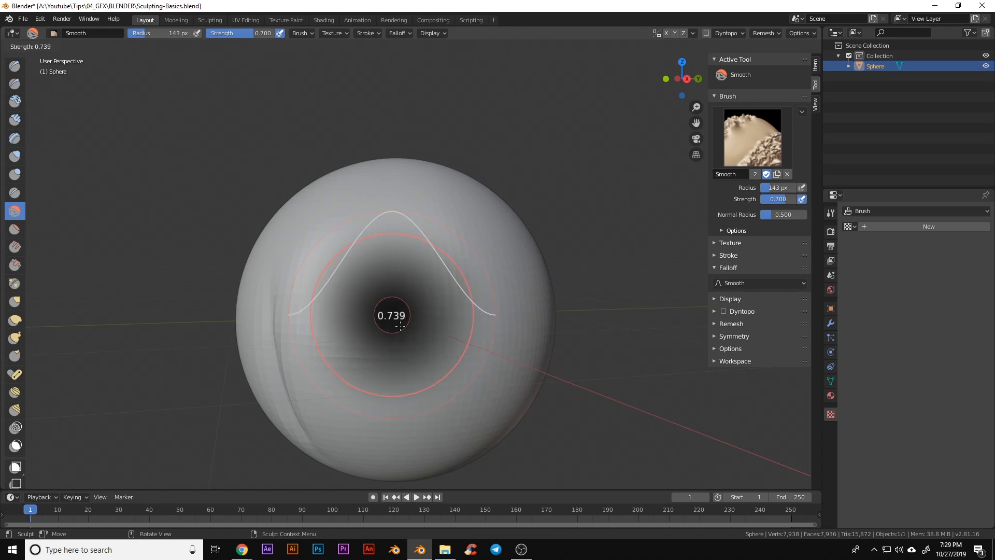
click(341, 288)
middle_drag(346, 363, 368, 380)
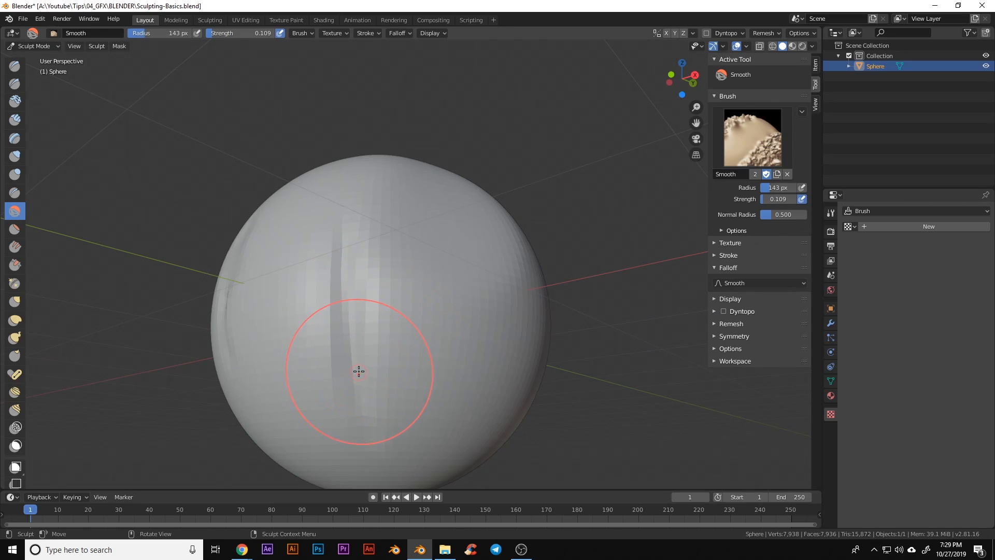
click(14, 228)
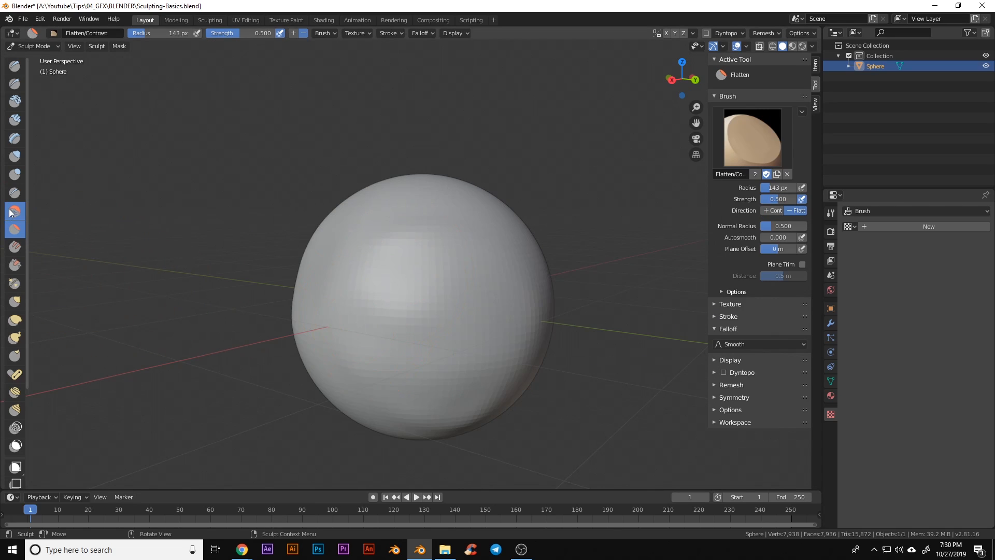
click(11, 212)
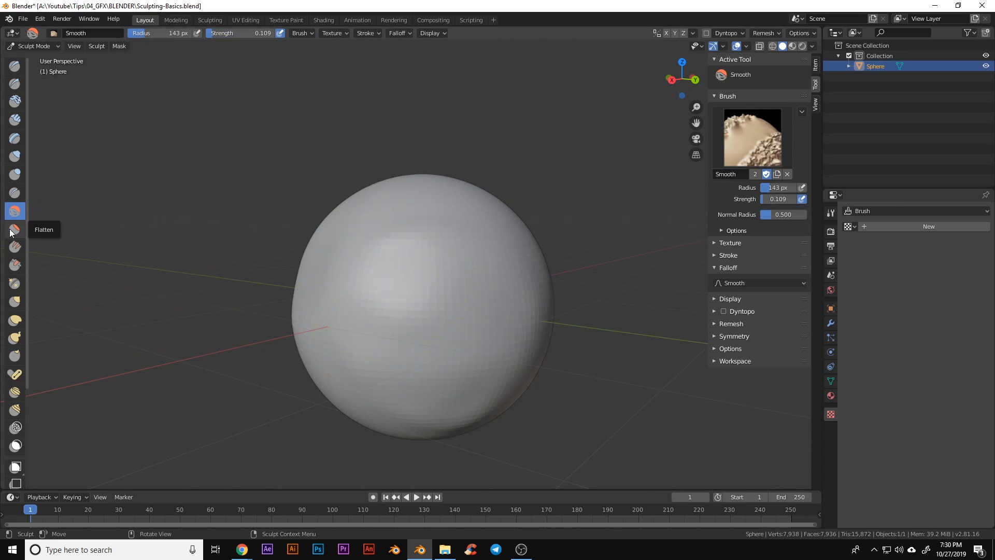
Flatten bands across the sphere with the Flatten brush, reaching its right edge
click(11, 230)
mouse_move(553, 349)
middle_down()
mouse_move(464, 329)
mouse_move(406, 345)
middle_up()
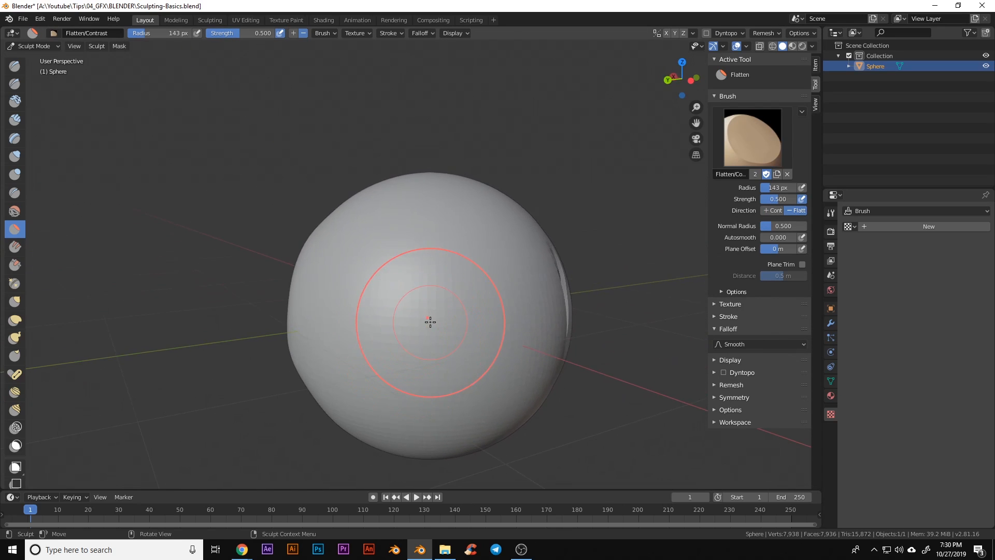
drag(430, 322, 354, 284)
drag(474, 284, 464, 290)
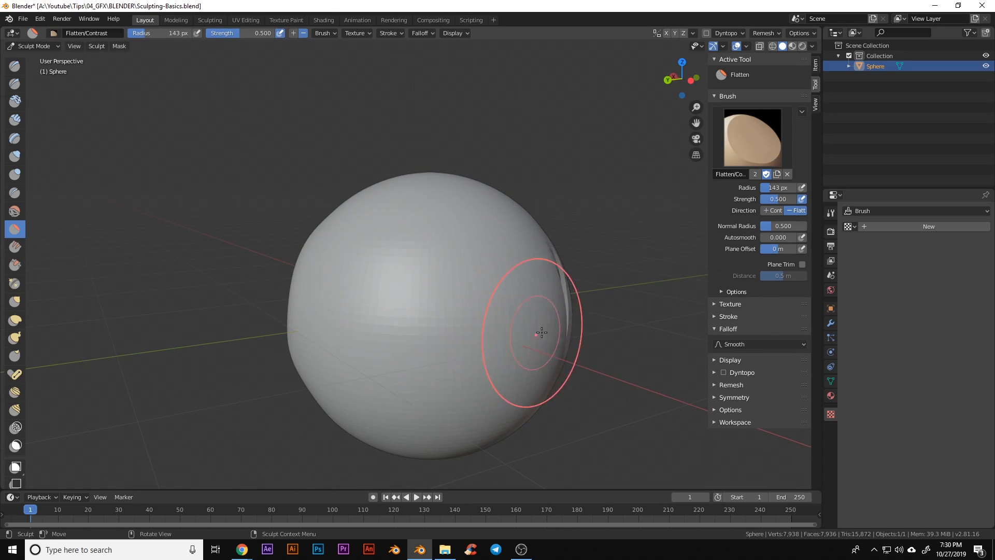
middle_drag(441, 380, 448, 360)
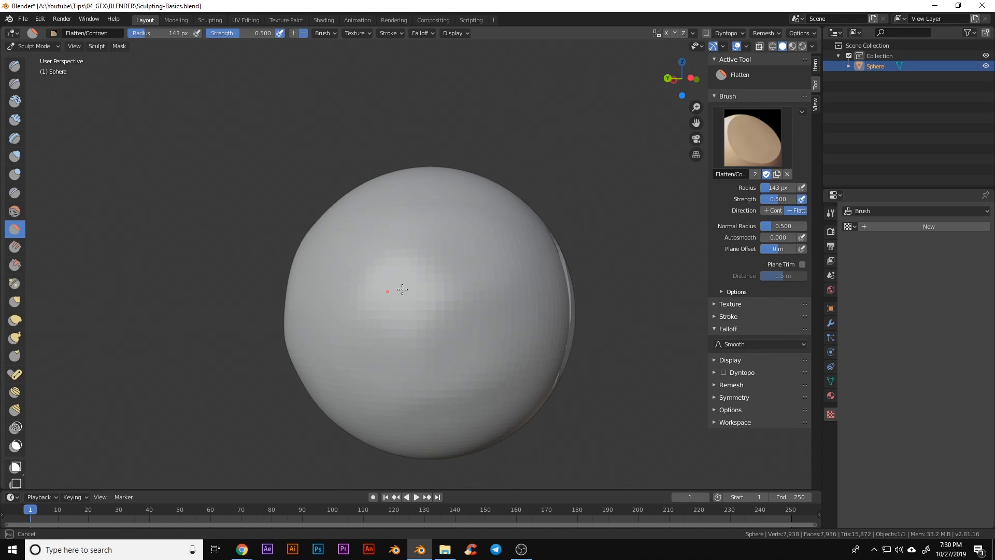
drag(333, 364, 361, 338)
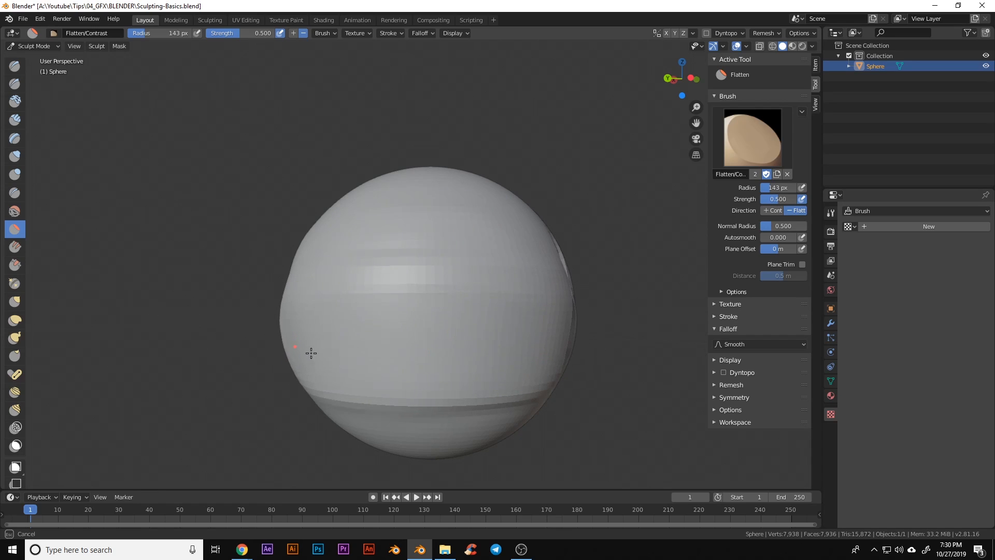
drag(311, 353, 566, 355)
Orbit around the flattened sphere and switch to the Grab brush
mouse_move(567, 356)
middle_down()
mouse_move(469, 362)
mouse_move(362, 394)
middle_up()
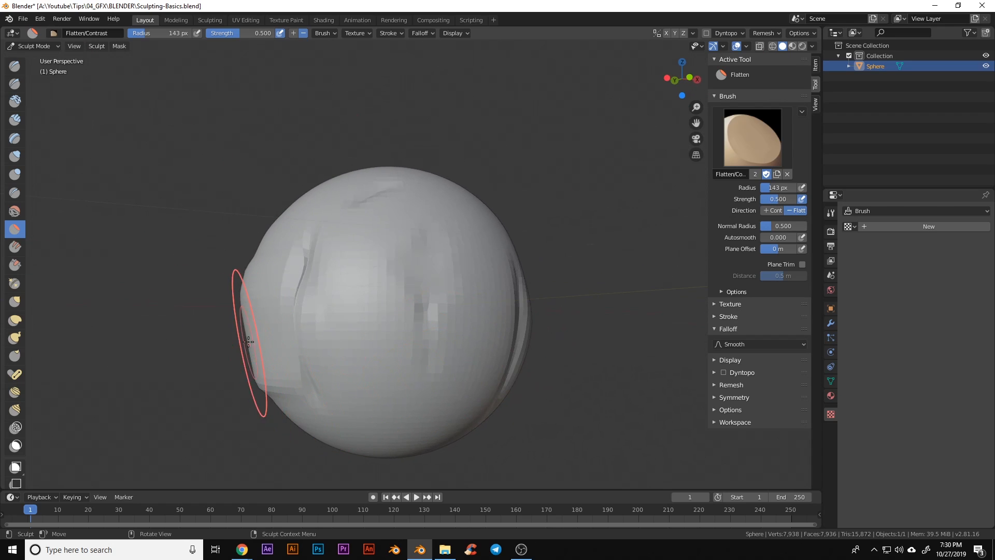
middle_drag(248, 341, 342, 340)
mouse_move(437, 330)
middle_down()
mouse_move(411, 360)
mouse_move(471, 382)
mouse_move(460, 401)
mouse_move(498, 364)
mouse_move(449, 371)
mouse_move(216, 338)
middle_up()
key(g)
mouse_move(534, 337)
middle_down()
mouse_move(507, 328)
mouse_move(495, 353)
mouse_move(488, 331)
mouse_move(483, 370)
middle_up()
Set the Grab radius to 218 px and pull the surface into lumpy bulges
key(f)
click(472, 333)
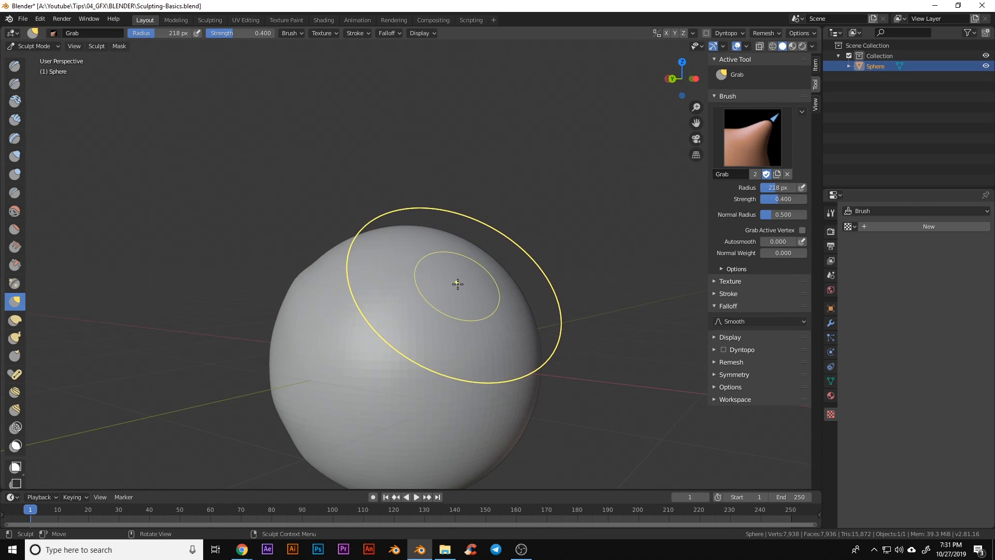
drag(458, 285, 501, 261)
mouse_move(433, 272)
mouse_down()
mouse_move(455, 248)
mouse_move(421, 255)
mouse_up()
Orbit to view the reshaped sphere and switch to the Draw brush
middle_drag(438, 337, 513, 333)
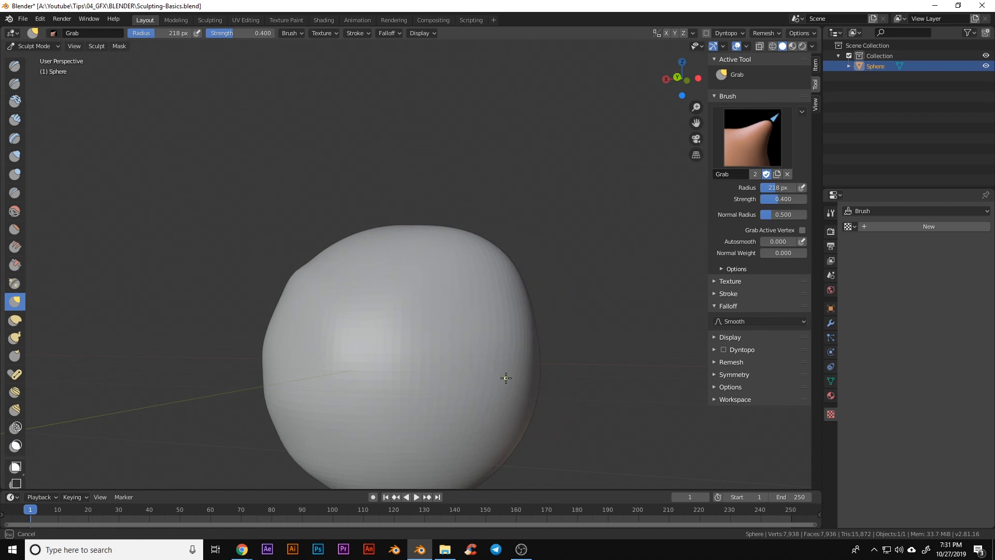
mouse_move(491, 408)
middle_down()
mouse_move(366, 340)
mouse_move(304, 337)
mouse_move(422, 362)
mouse_move(341, 315)
mouse_move(455, 337)
mouse_move(491, 268)
middle_up()
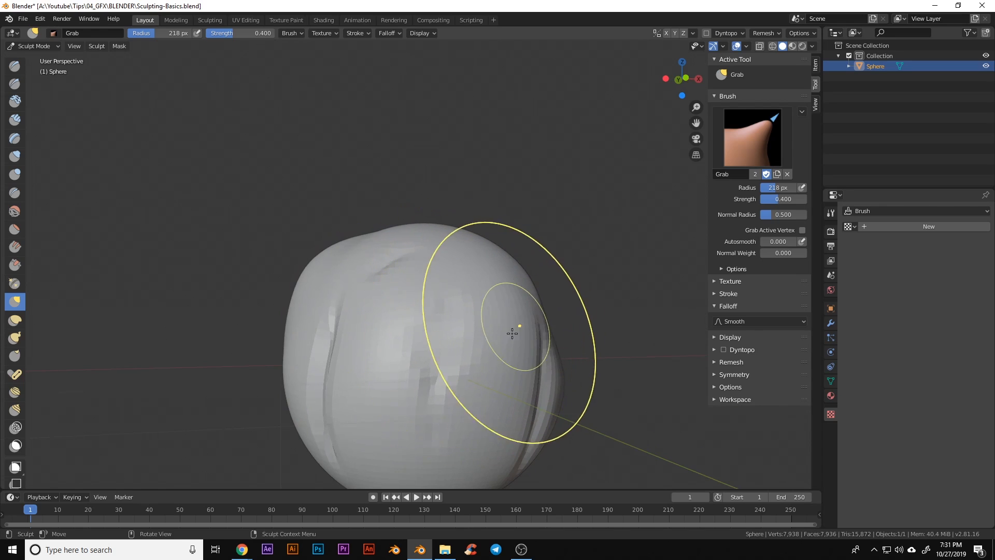
middle_drag(479, 391, 494, 352)
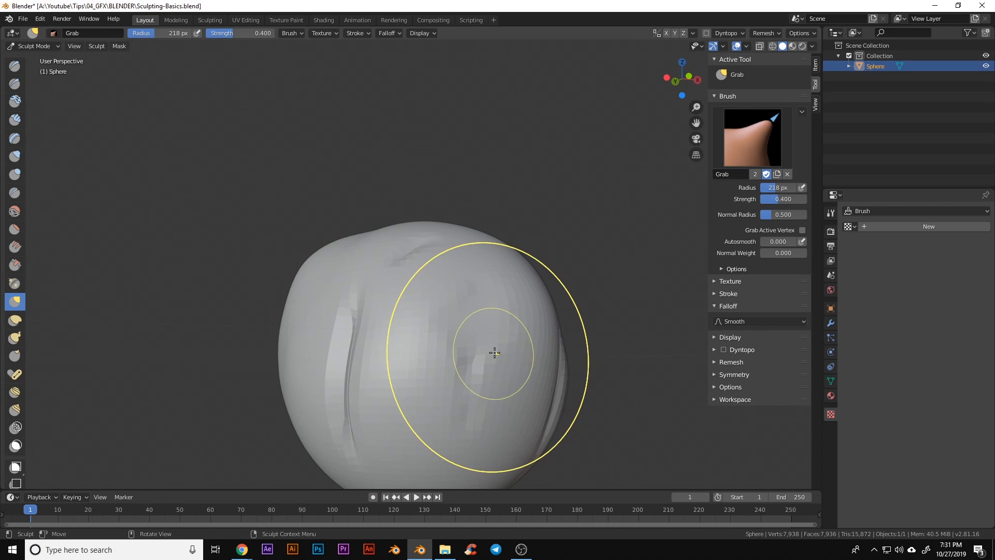
key(x)
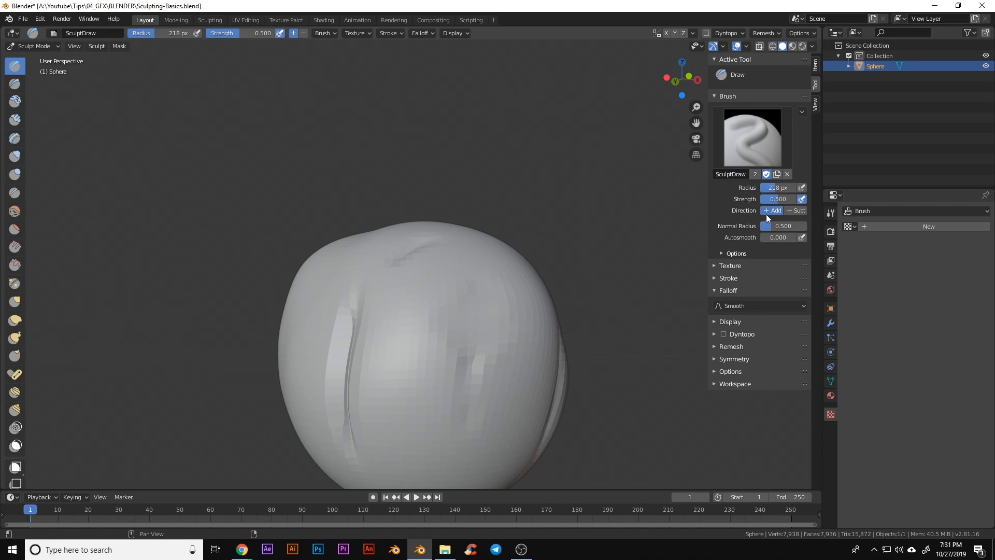
Create a new Distorted Noise texture and assign it to the Draw brush
click(732, 265)
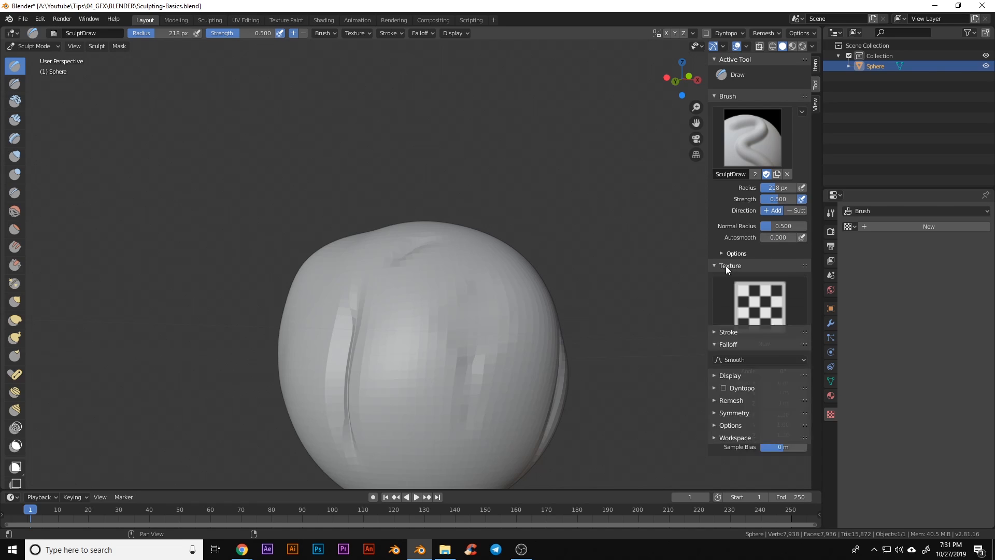
scroll(754, 306, down, 1)
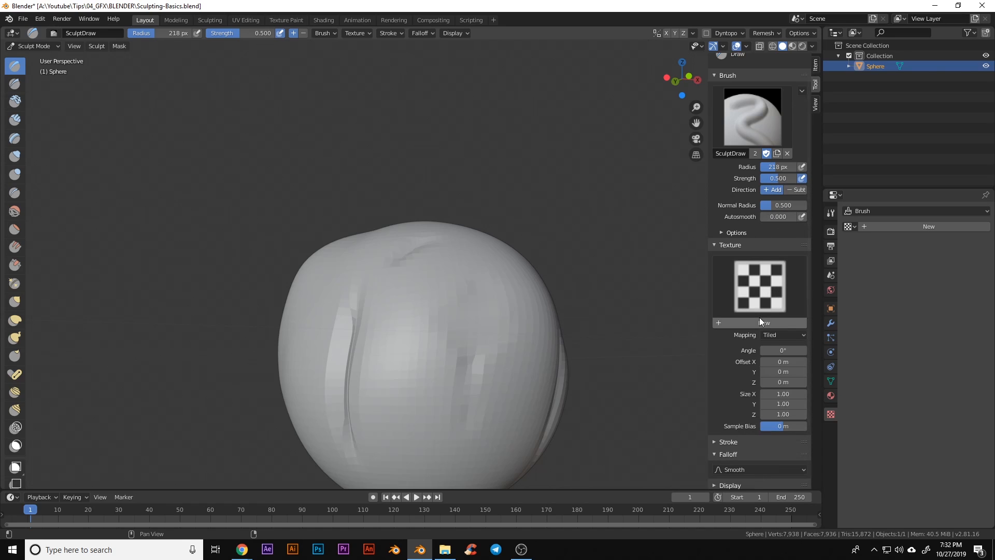
click(767, 294)
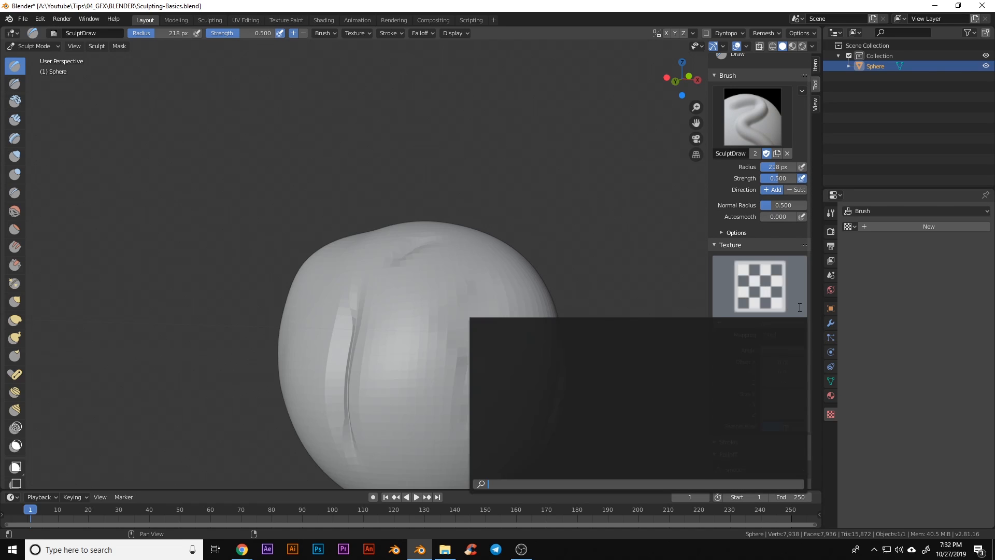
click(767, 323)
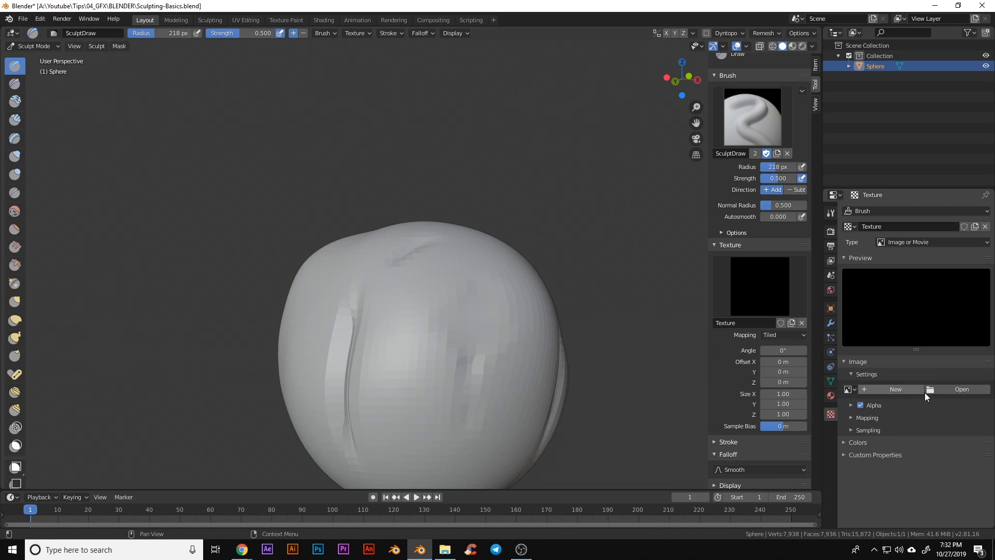
click(912, 248)
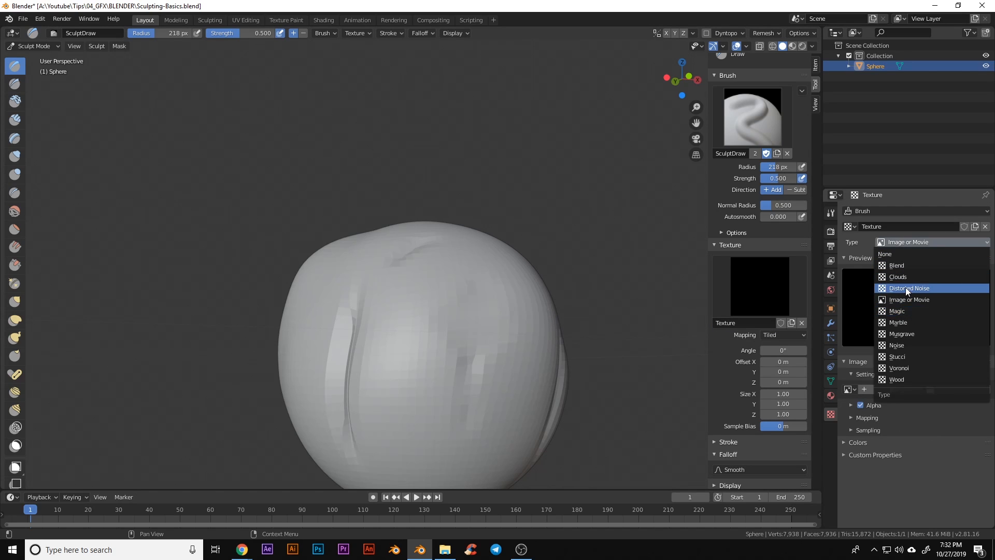
click(907, 288)
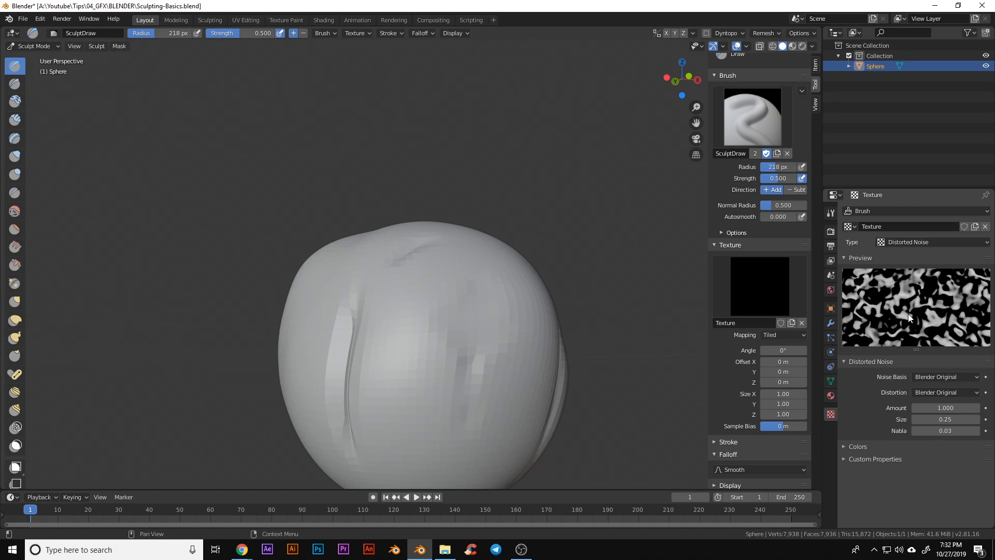
click(771, 298)
click(493, 344)
Paint rough, blocky noise patches across the sphere's lower front and side
middle_drag(532, 377, 444, 328)
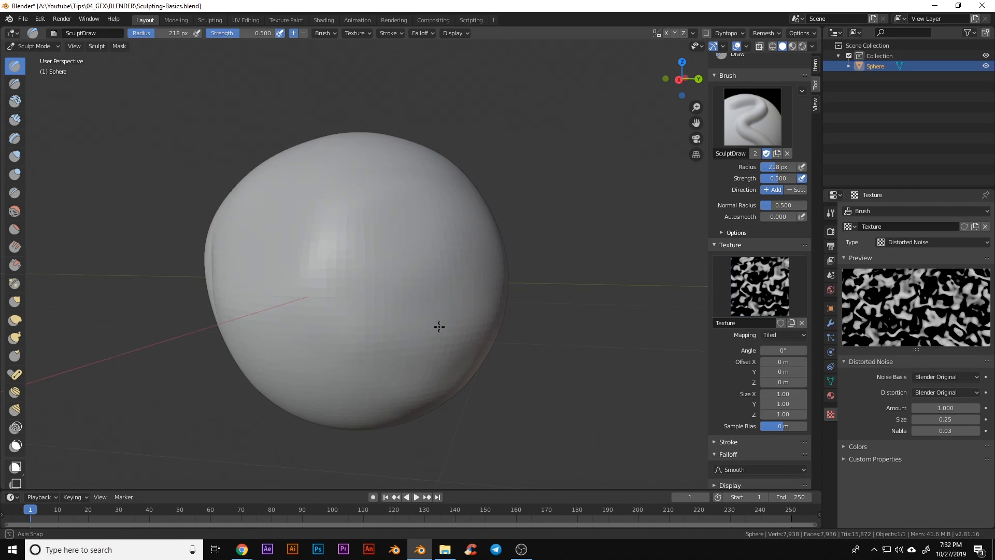
mouse_move(317, 294)
mouse_down()
mouse_move(397, 265)
mouse_move(369, 369)
mouse_move(409, 217)
mouse_move(407, 297)
mouse_move(397, 258)
mouse_up()
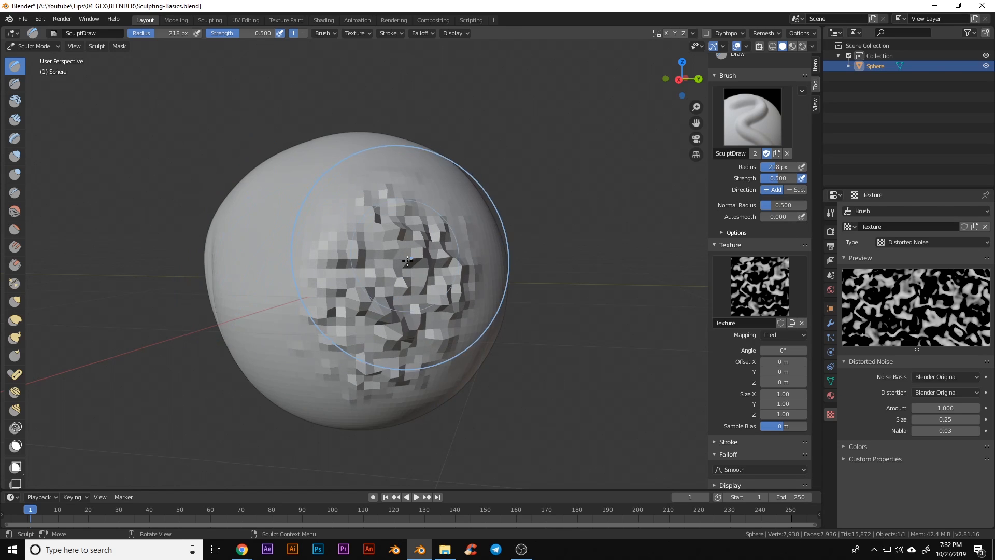
mouse_move(532, 327)
middle_down()
mouse_move(455, 313)
mouse_move(547, 362)
mouse_move(565, 393)
mouse_move(544, 401)
mouse_move(569, 402)
middle_up()
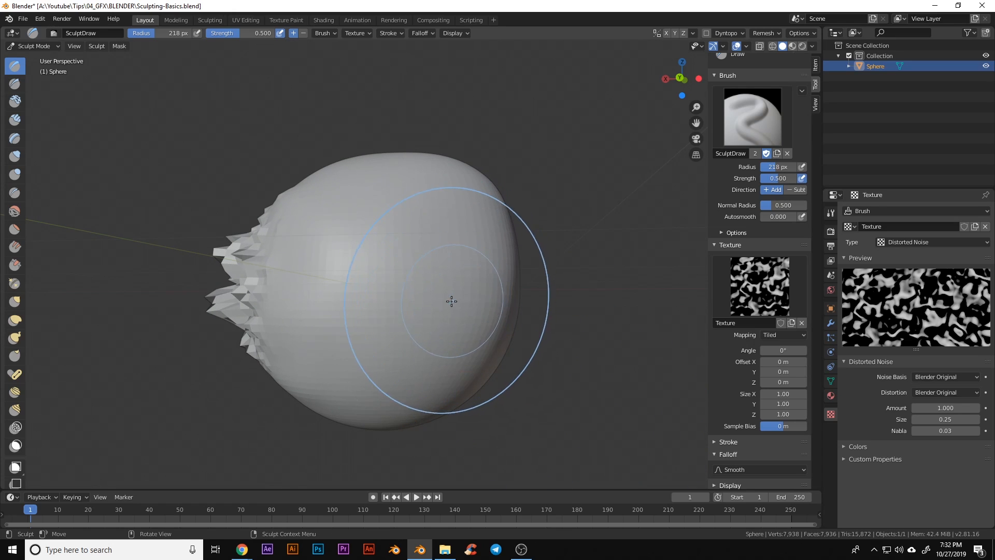
drag(397, 238, 414, 304)
middle_drag(511, 378, 480, 333)
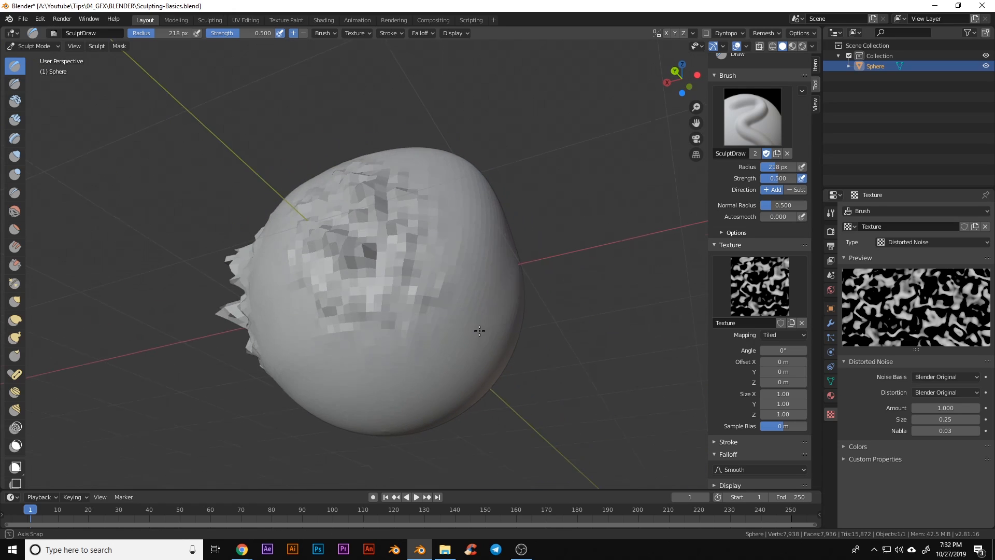
mouse_move(416, 299)
mouse_down()
mouse_move(402, 319)
mouse_move(422, 271)
mouse_move(425, 280)
mouse_up()
middle_drag(426, 284, 406, 328)
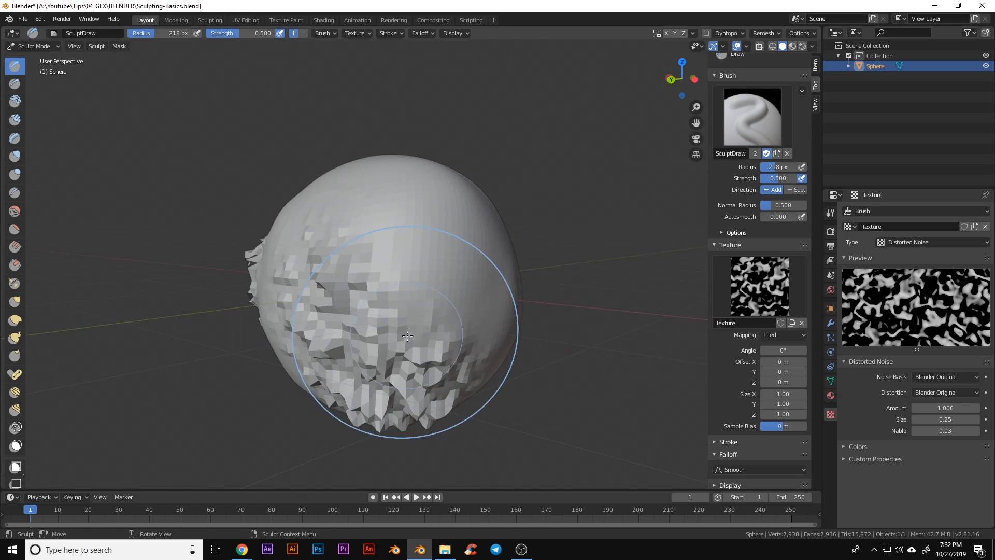
click(714, 244)
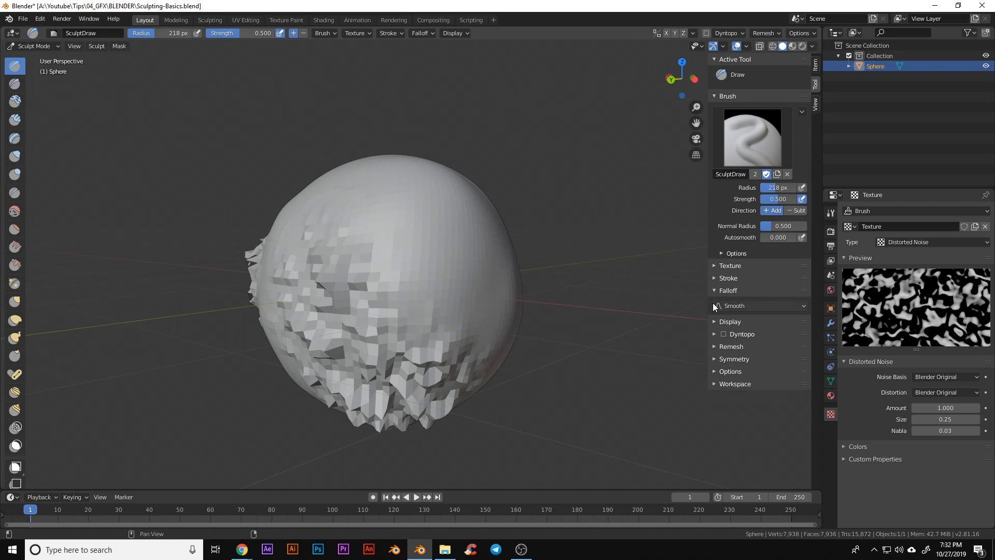
Check the falloff presets, keeping the Smooth curve
click(734, 308)
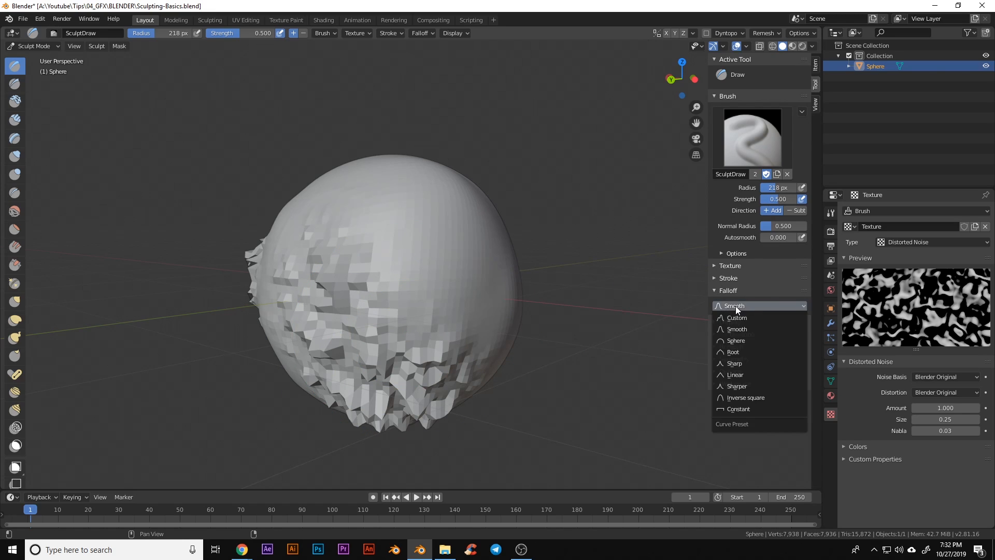
click(735, 306)
click(713, 291)
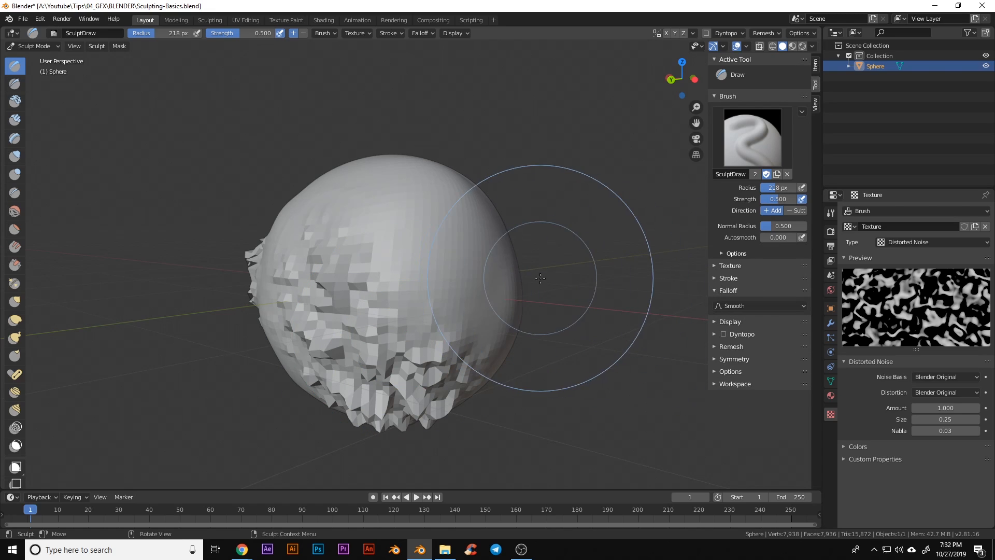
middle_drag(541, 278, 444, 260)
scroll(443, 260, up, 2)
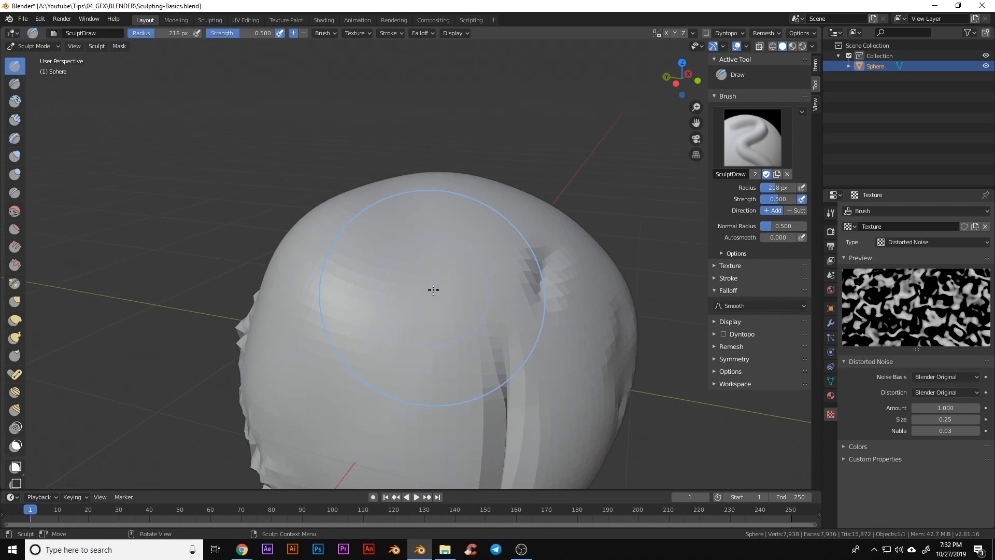
Unlink the noise texture, set radius to 69 px, and carve small grooves on the sphere's top
click(744, 269)
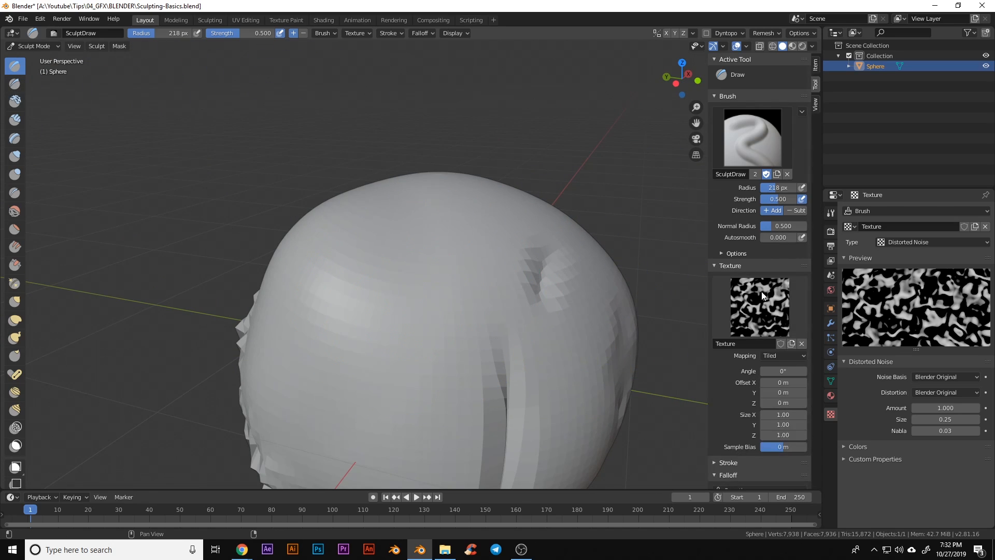
click(801, 342)
key(f)
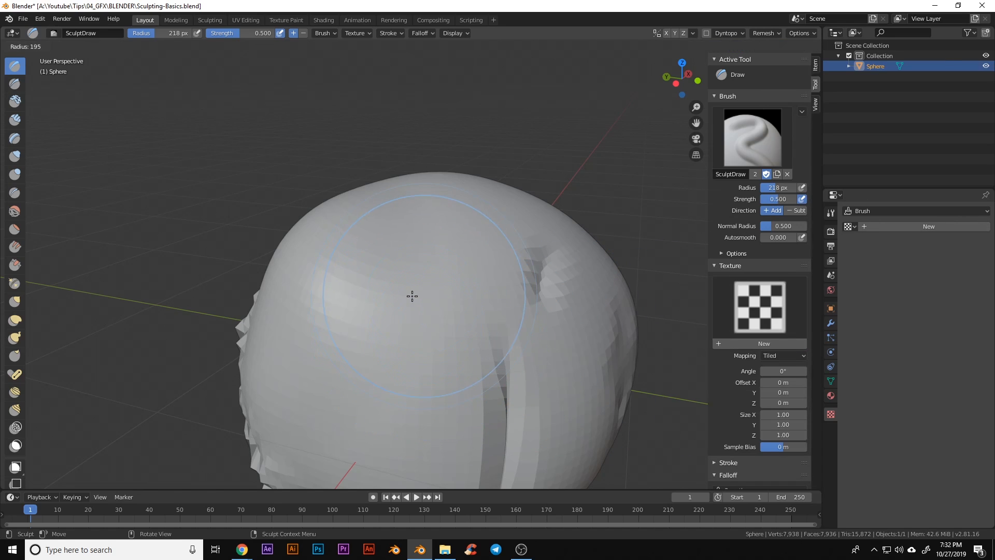
click(357, 279)
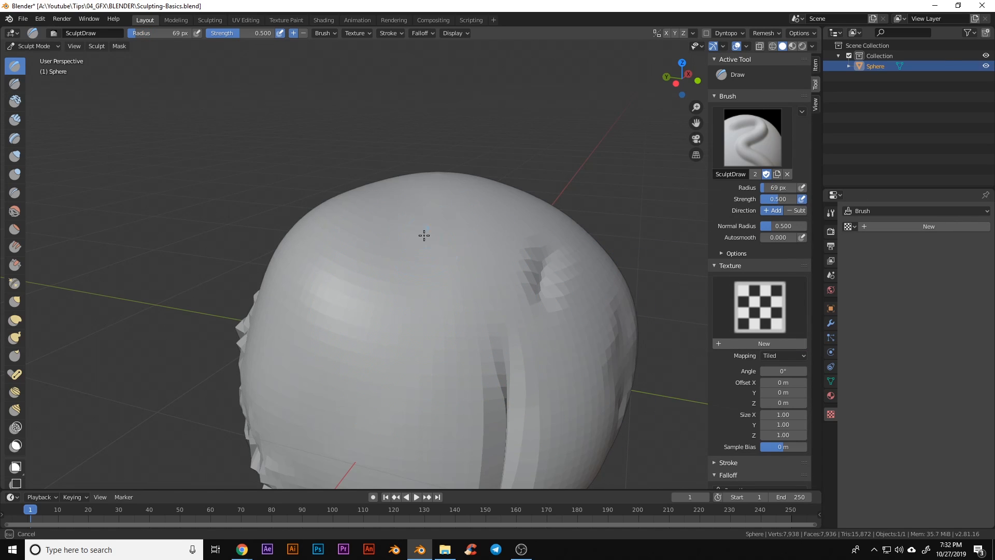
mouse_move(424, 235)
mouse_down()
mouse_move(402, 308)
mouse_move(442, 262)
mouse_up()
mouse_move(442, 262)
middle_down()
mouse_move(512, 326)
mouse_move(394, 274)
middle_up()
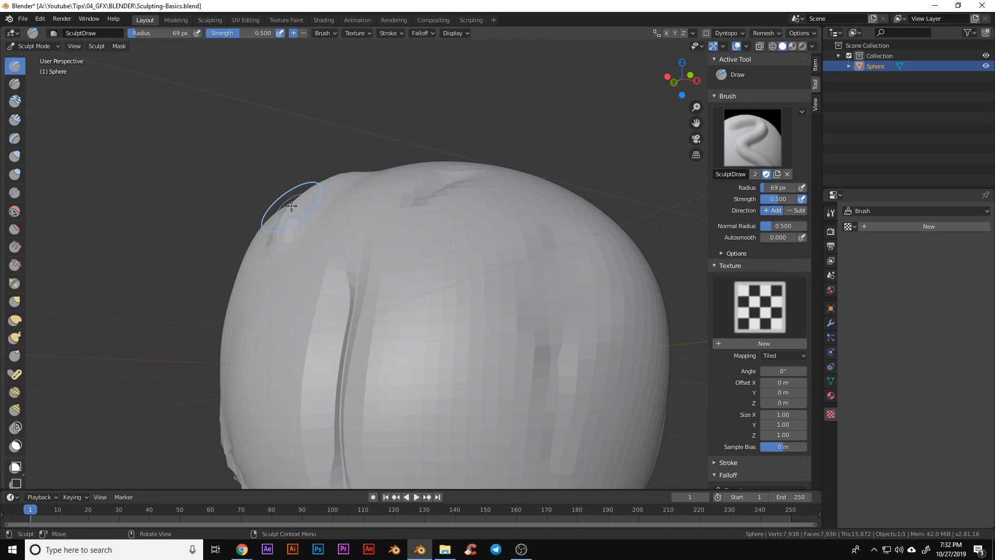
middle_drag(357, 159, 390, 218)
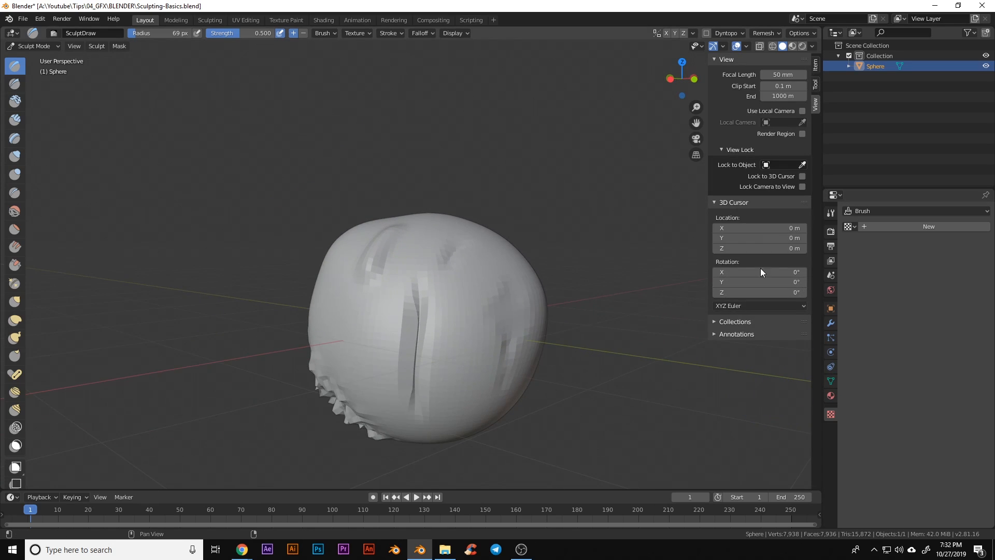
Set the Draw brush falloff to Constant
click(815, 84)
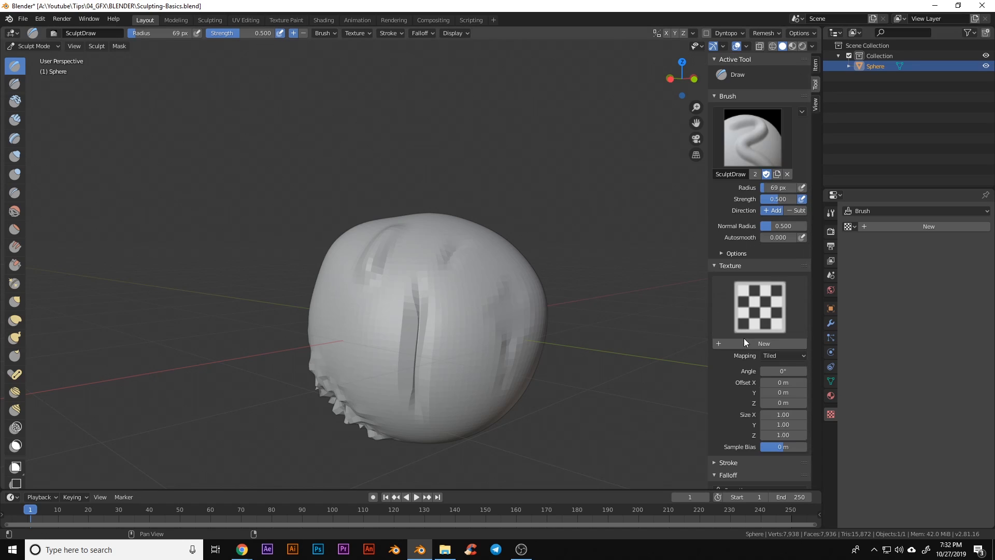
click(730, 265)
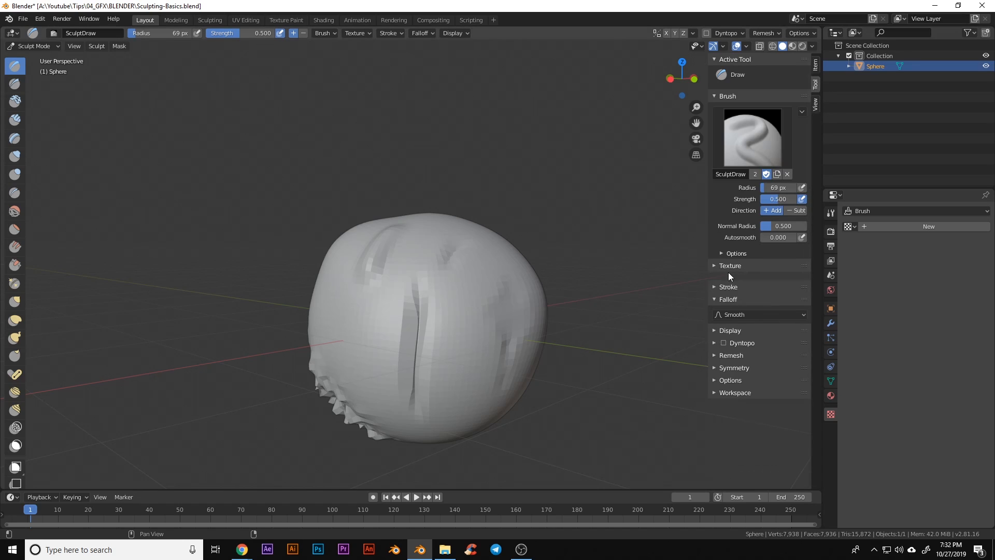
click(736, 306)
click(756, 410)
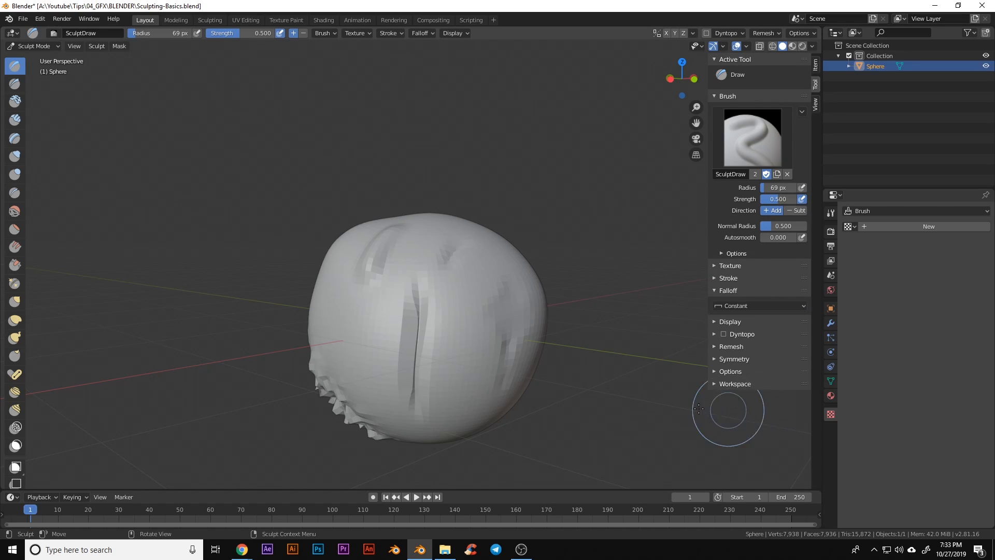
Raise a blocky patch on the sphere with the Constant-falloff brush
middle_drag(523, 327, 469, 324)
scroll(473, 326, up, 2)
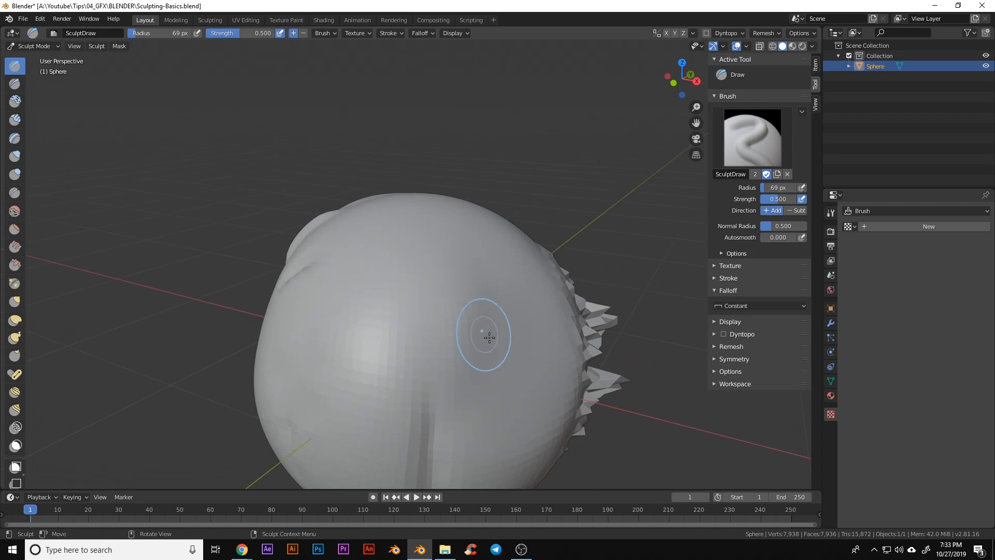
middle_drag(513, 348, 458, 343)
mouse_move(413, 373)
mouse_down()
mouse_move(420, 306)
mouse_move(420, 379)
mouse_up()
mouse_move(419, 378)
middle_down()
mouse_move(441, 355)
mouse_move(347, 331)
middle_up()
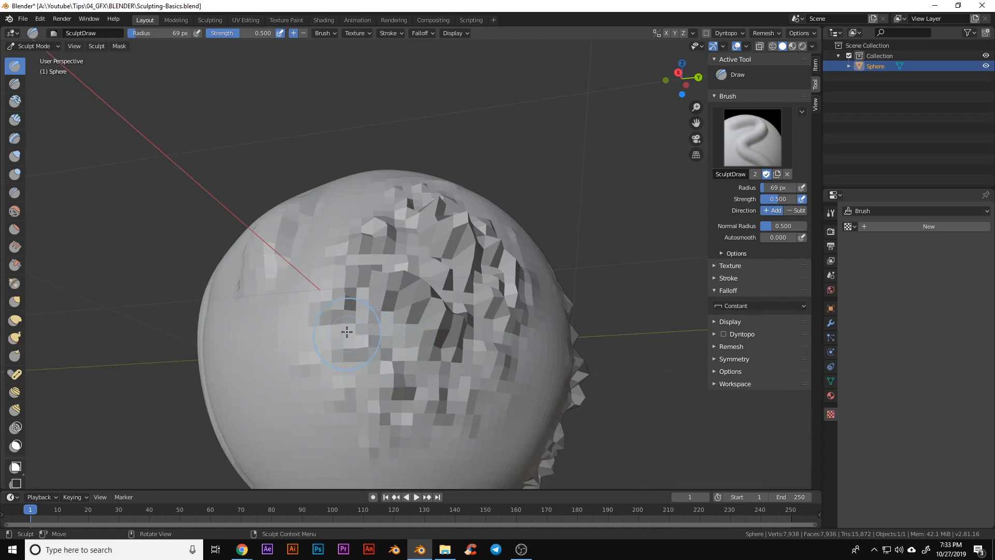
Orbit to inspect the raised patch and bring up the falloff presets to restore Sphere
middle_drag(284, 262, 526, 370)
shift+middle_drag(388, 417, 410, 362)
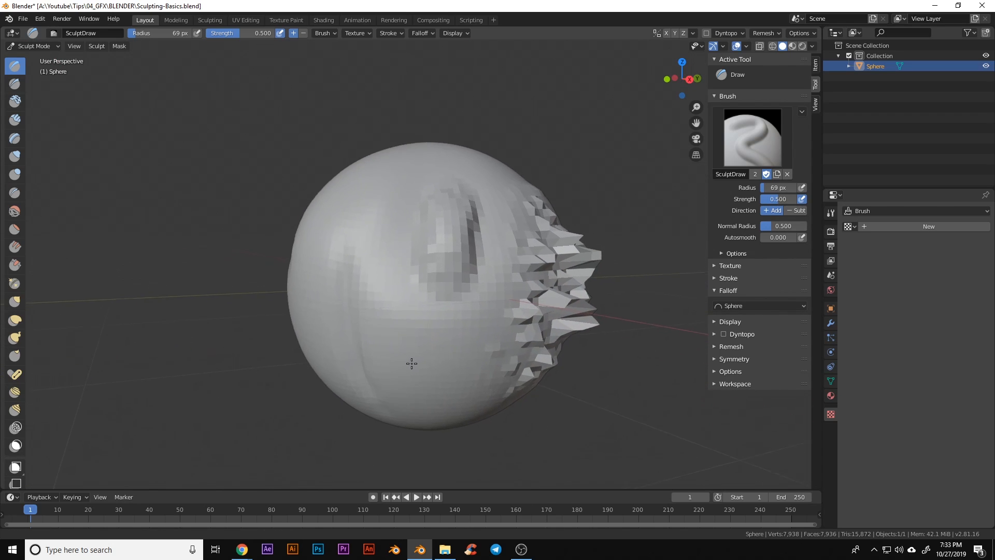
middle_drag(327, 219, 374, 262)
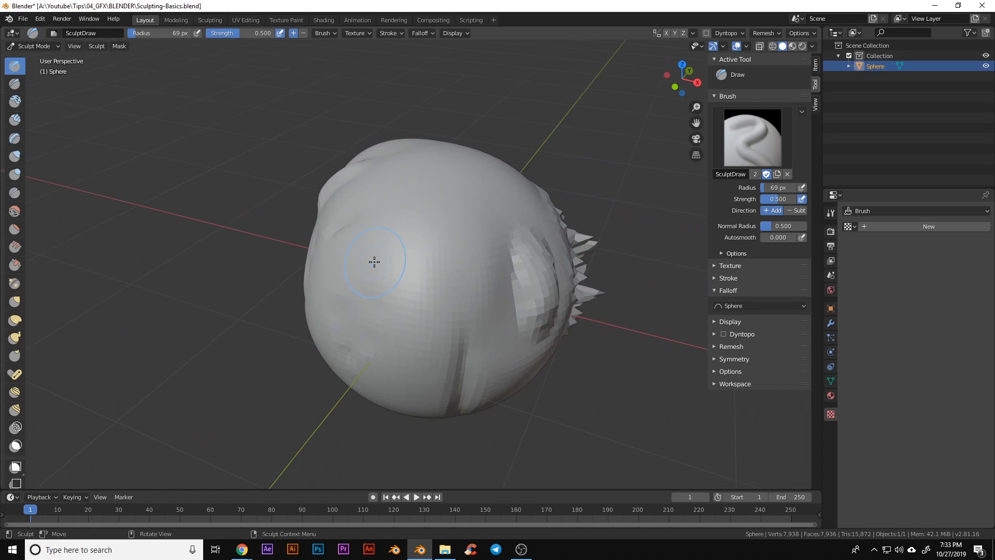
click(763, 305)
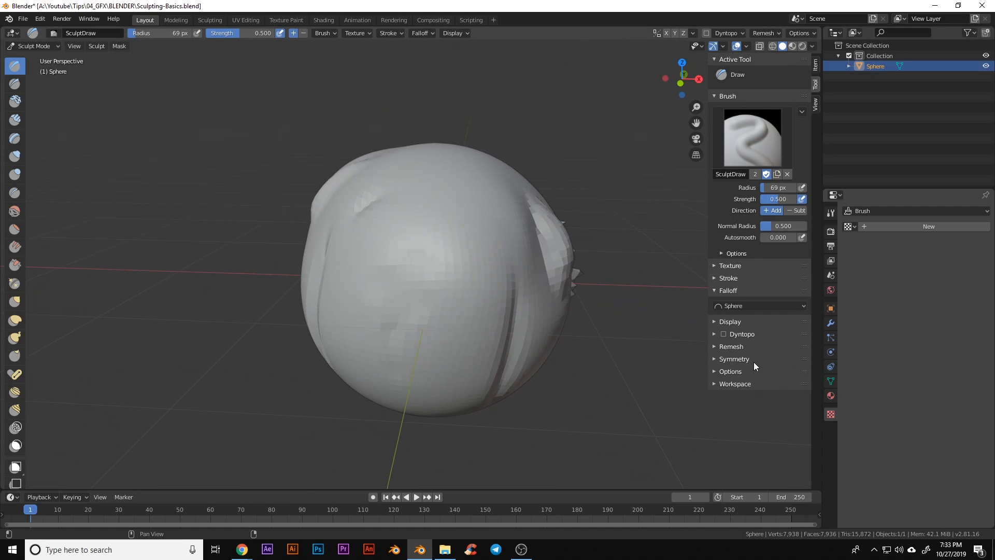
Enable Dyntopo and accept the Vertex Data warning
click(713, 334)
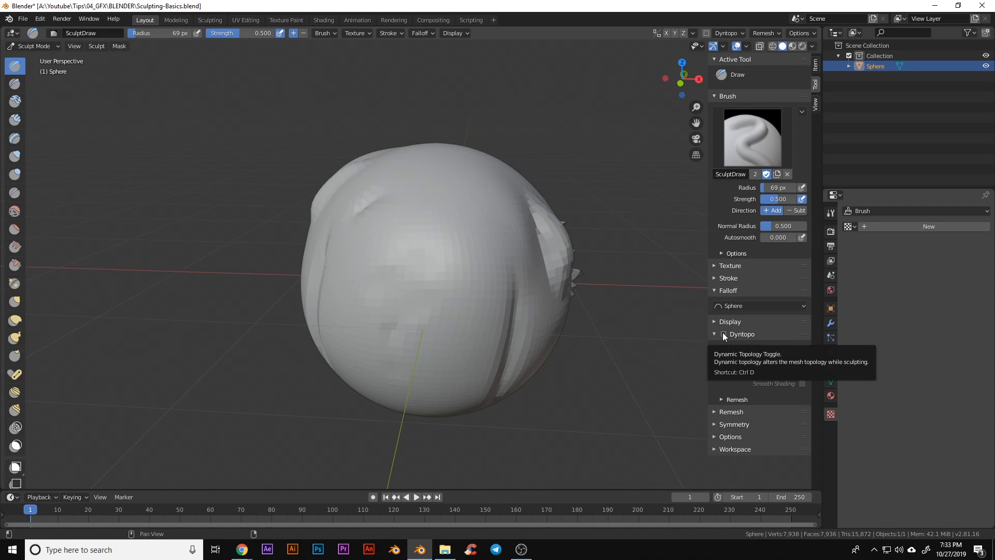
click(723, 336)
click(710, 358)
Orbit toward the spiky side and sculpt a raised, deepened ridge with the Draw brush
middle_drag(611, 327, 573, 378)
scroll(573, 378, up, 1)
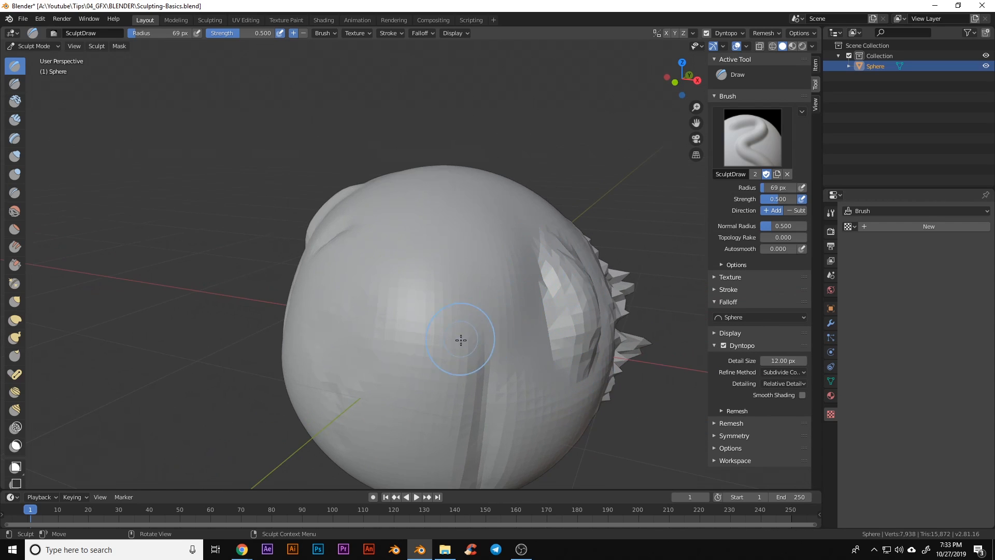
middle_drag(460, 340, 452, 330)
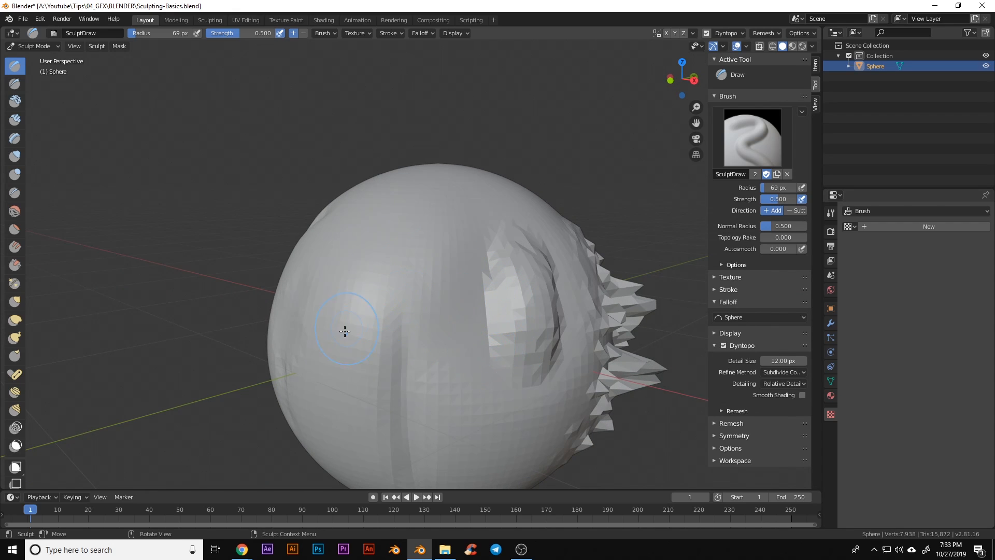
middle_drag(361, 323, 371, 326)
mouse_move(453, 204)
mouse_down()
mouse_move(382, 313)
mouse_move(443, 184)
mouse_move(382, 325)
mouse_move(442, 188)
mouse_move(390, 327)
mouse_up()
middle_drag(470, 326, 402, 324)
Reshape the upper-left ridge, raise the left lobe, and add a fine zigzag down the spikes
mouse_move(349, 220)
mouse_down()
mouse_move(317, 259)
mouse_move(298, 237)
mouse_move(316, 218)
mouse_move(303, 249)
mouse_move(319, 332)
mouse_move(319, 293)
mouse_move(384, 296)
mouse_move(397, 275)
mouse_move(404, 306)
mouse_up()
mouse_move(404, 305)
middle_down()
mouse_move(463, 337)
mouse_move(449, 322)
middle_up()
middle_drag(508, 312, 489, 322)
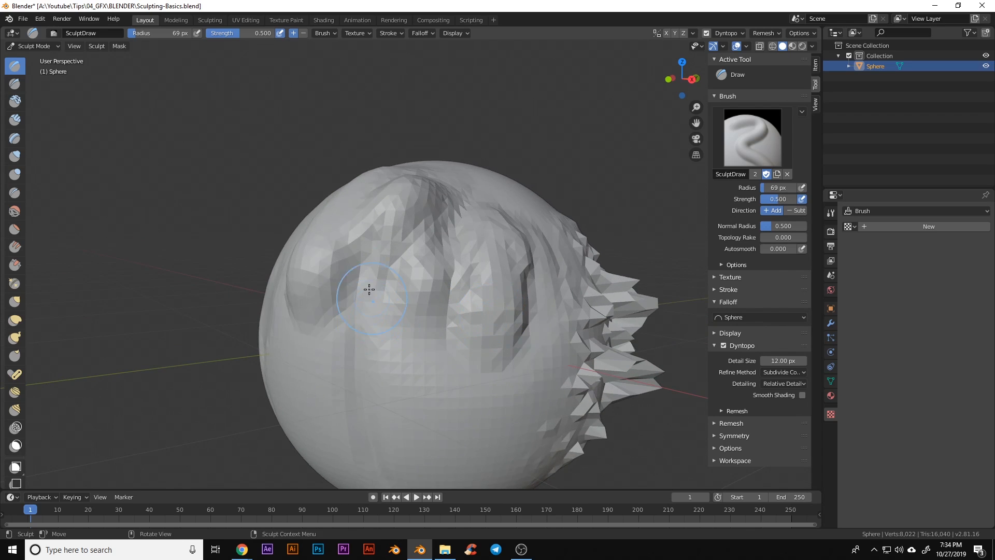
drag(367, 290, 363, 343)
mouse_move(431, 348)
mouse_down()
mouse_move(449, 339)
mouse_move(430, 363)
mouse_up()
mouse_move(480, 358)
middle_down()
mouse_move(411, 335)
mouse_move(405, 349)
mouse_move(479, 333)
middle_up()
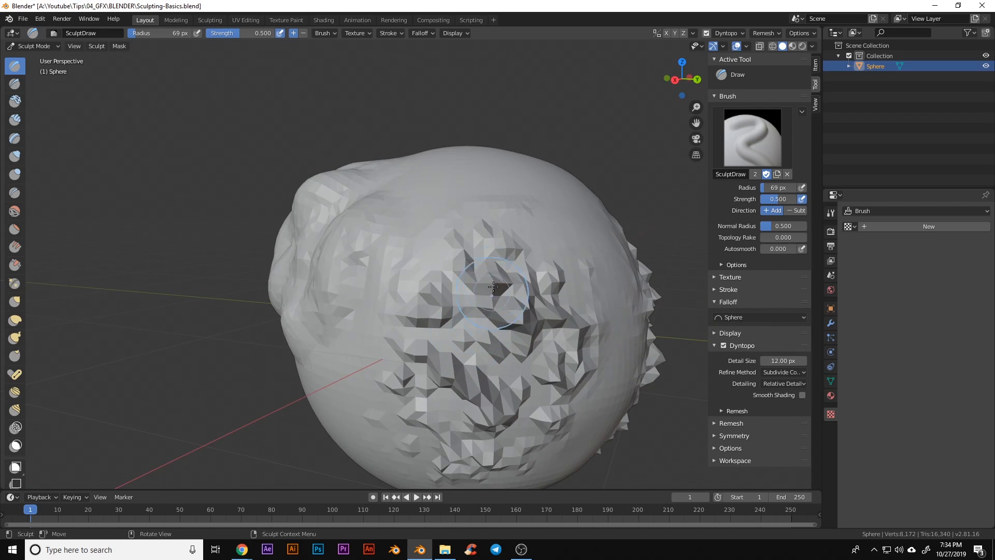
mouse_move(458, 267)
mouse_down()
mouse_move(528, 305)
mouse_move(414, 415)
mouse_move(467, 452)
mouse_up()
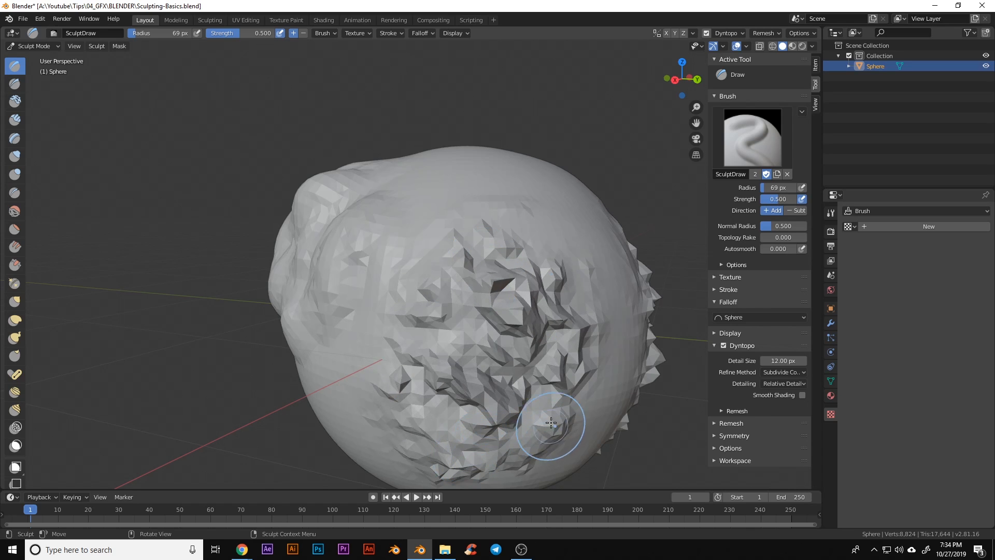
middle_drag(551, 423, 570, 347)
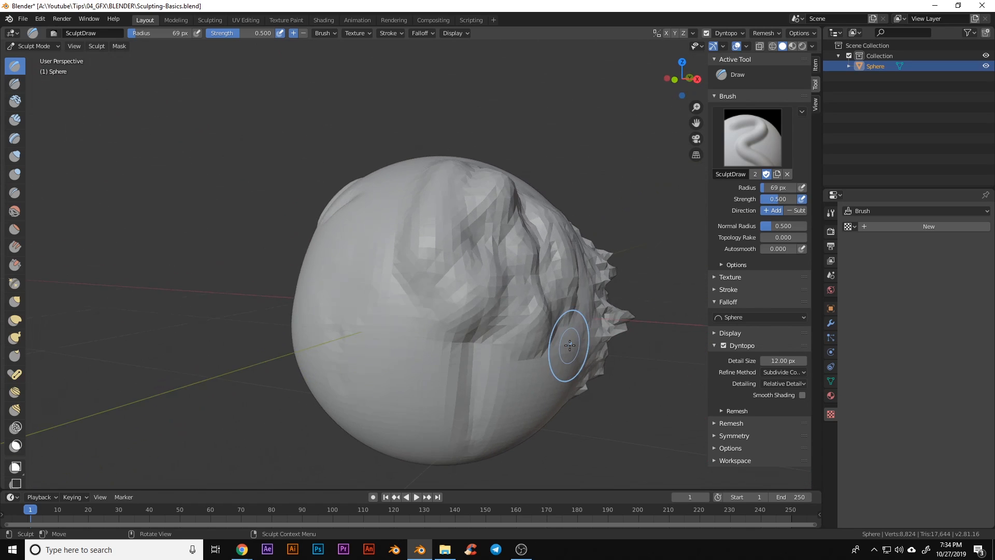
Disable Dyntopo and remesh the sphere at 0.1 m voxel size
click(723, 344)
click(714, 333)
click(713, 350)
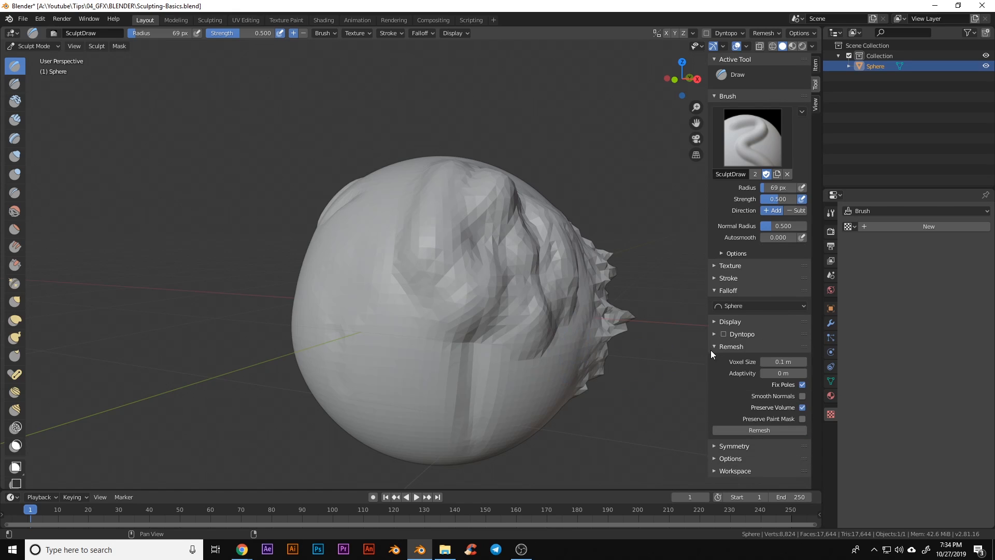
middle_drag(477, 345, 398, 352)
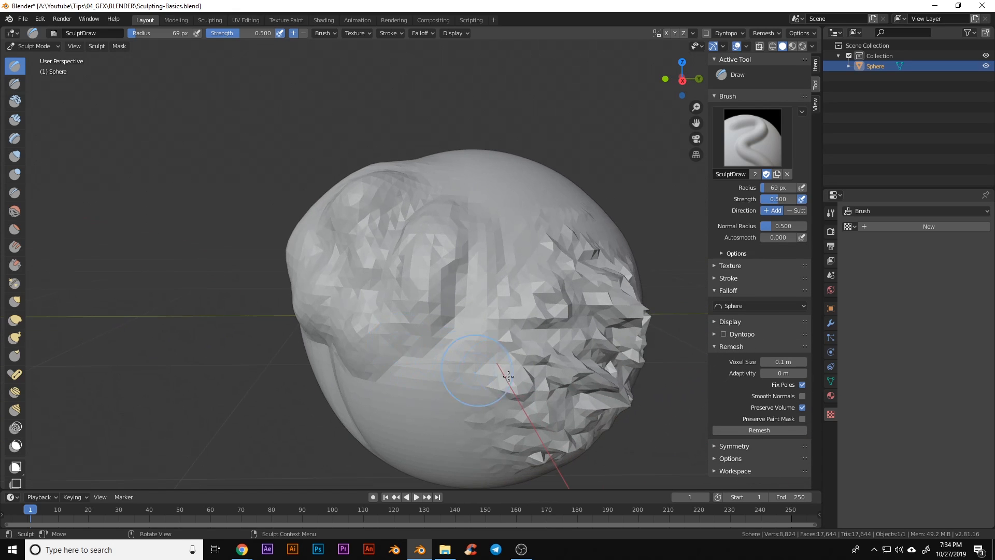
middle_drag(607, 385, 509, 364)
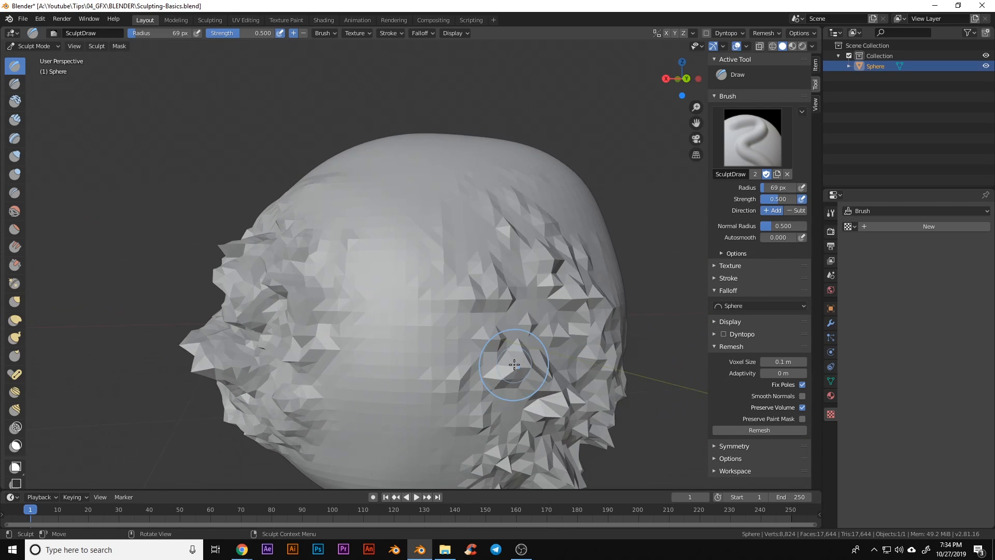
scroll(514, 364, down, 3)
scroll(514, 365, up, 2)
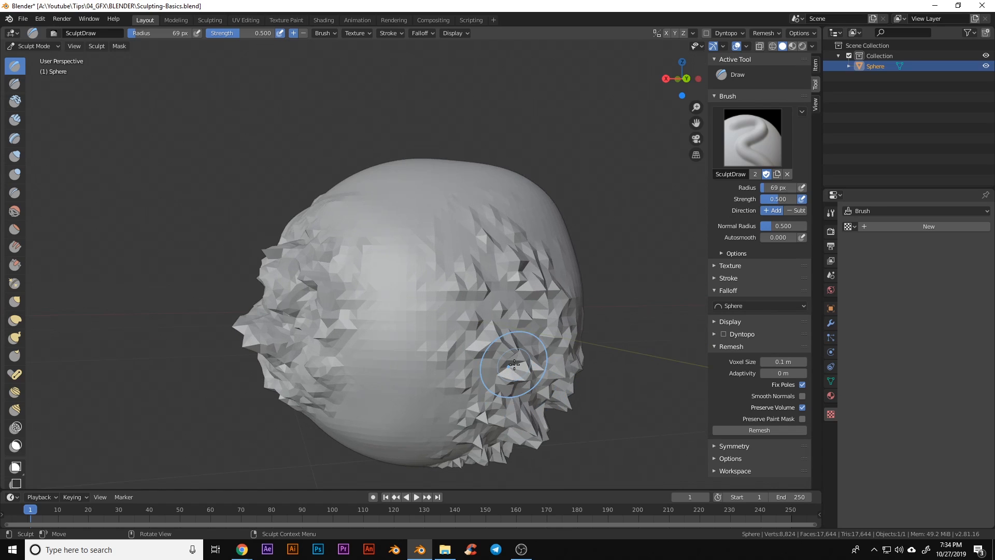
click(759, 430)
Sculpt Draw strokes down the remeshed surface and left of centre, then inspect from below
mouse_move(399, 411)
middle_down()
mouse_move(430, 382)
mouse_move(443, 324)
middle_up()
middle_drag(438, 382, 434, 278)
mouse_move(434, 278)
mouse_down()
mouse_move(466, 377)
mouse_move(487, 370)
mouse_up()
mouse_move(382, 260)
mouse_down()
mouse_move(424, 262)
mouse_move(403, 322)
mouse_up()
middle_drag(428, 399, 407, 396)
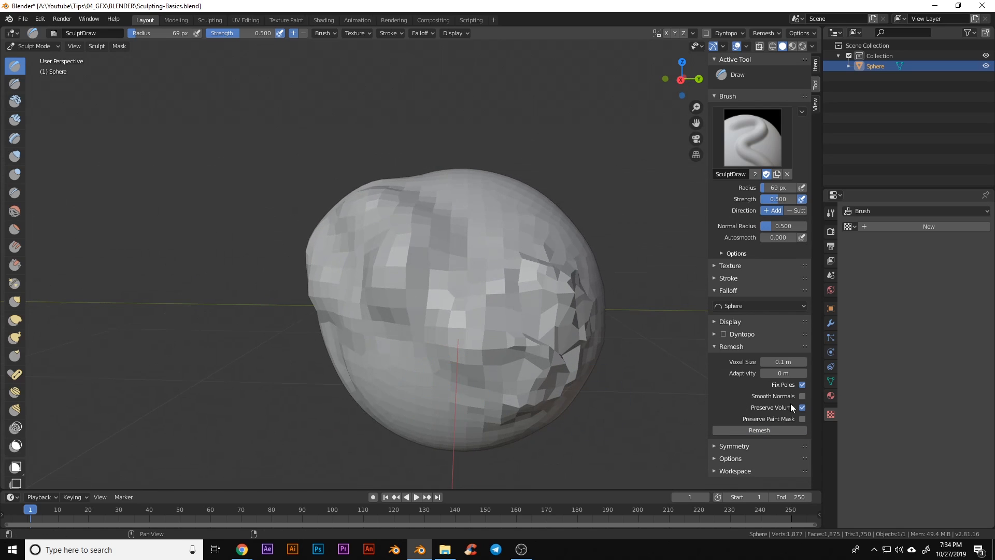
middle_drag(508, 390, 441, 364)
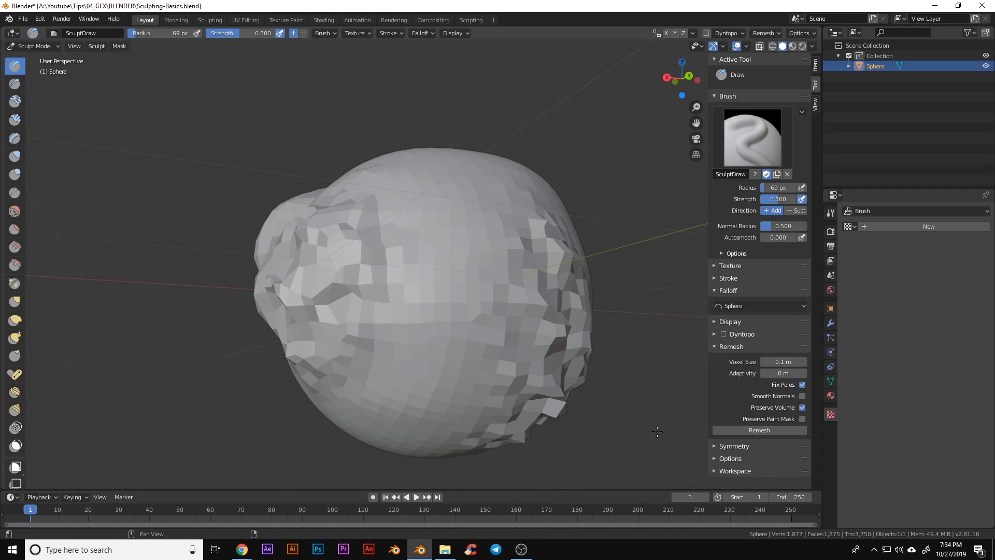
middle_drag(529, 391, 496, 408)
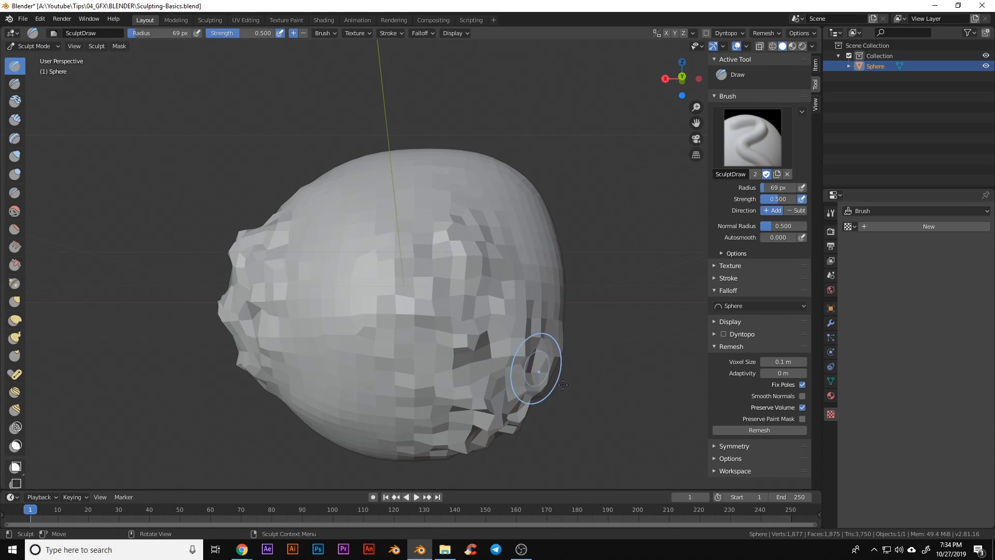
Enable Mirror X in the Symmetry panel
click(718, 347)
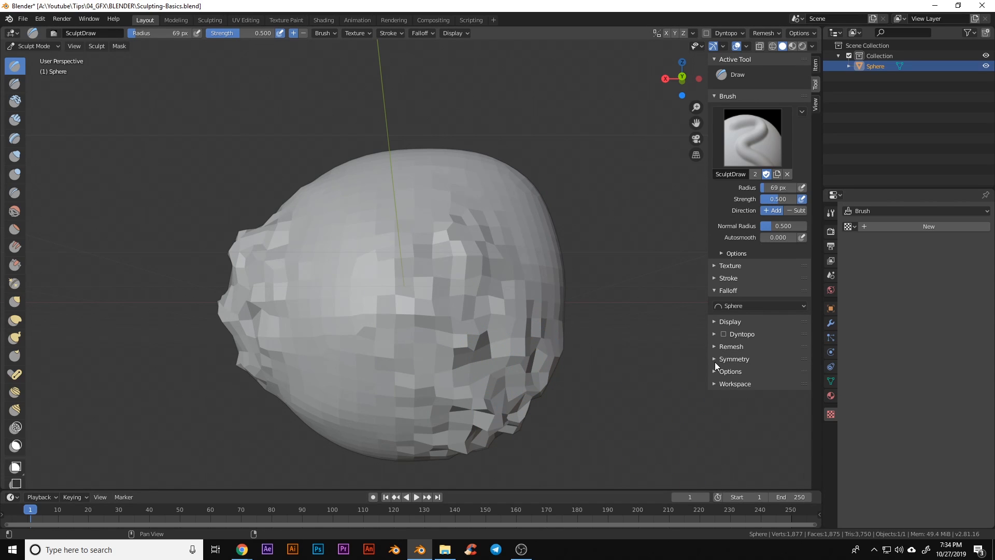
click(715, 359)
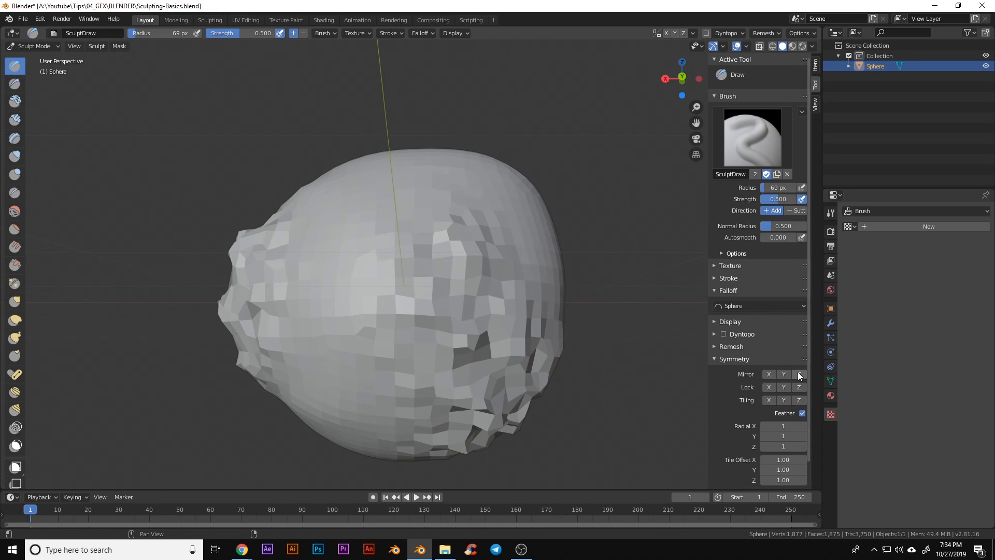
click(769, 374)
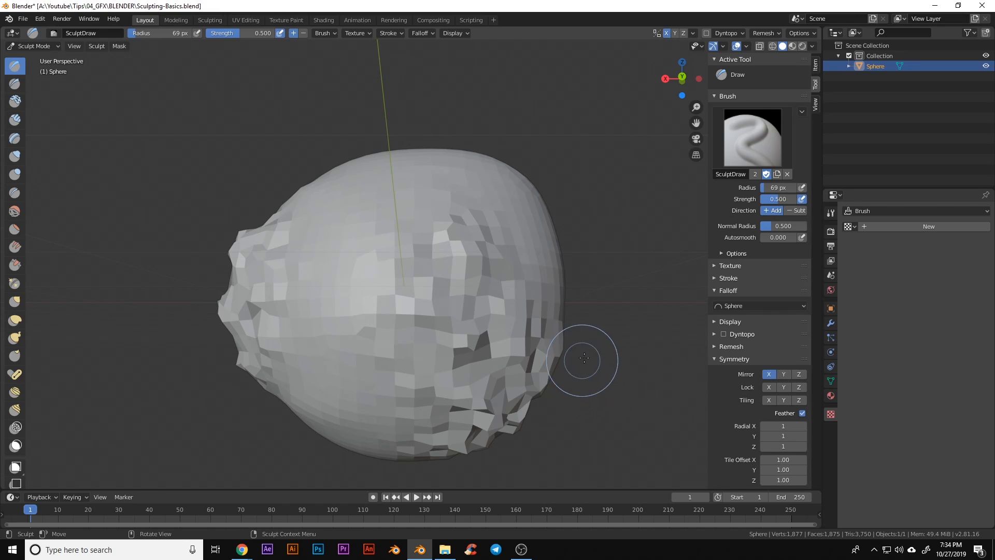
Sculpt mirrored strokes on the right side, toward the upper left, and across the upper front
middle_drag(582, 359, 525, 395)
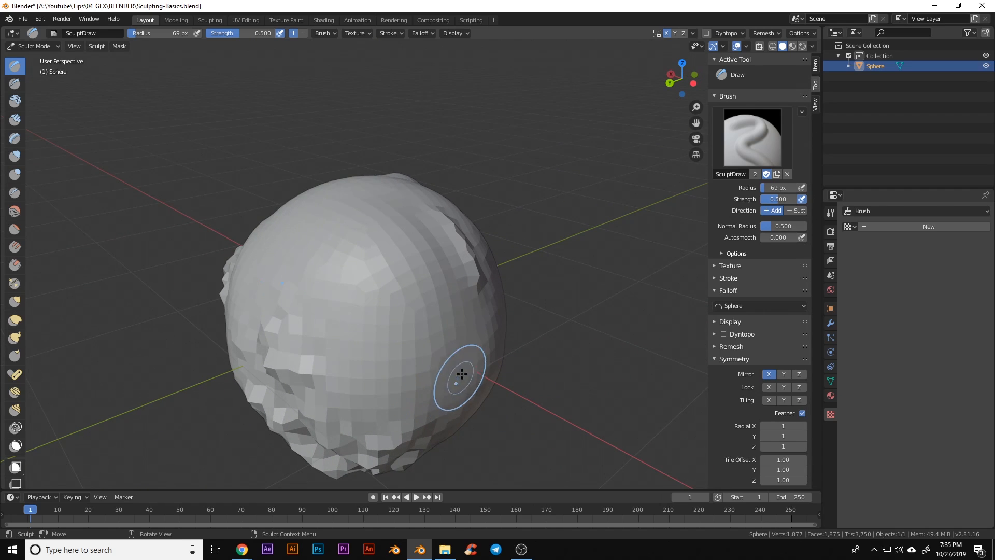
mouse_move(455, 378)
mouse_down()
mouse_move(433, 362)
mouse_move(425, 383)
mouse_move(450, 363)
mouse_move(456, 342)
mouse_move(395, 364)
mouse_move(468, 358)
mouse_up()
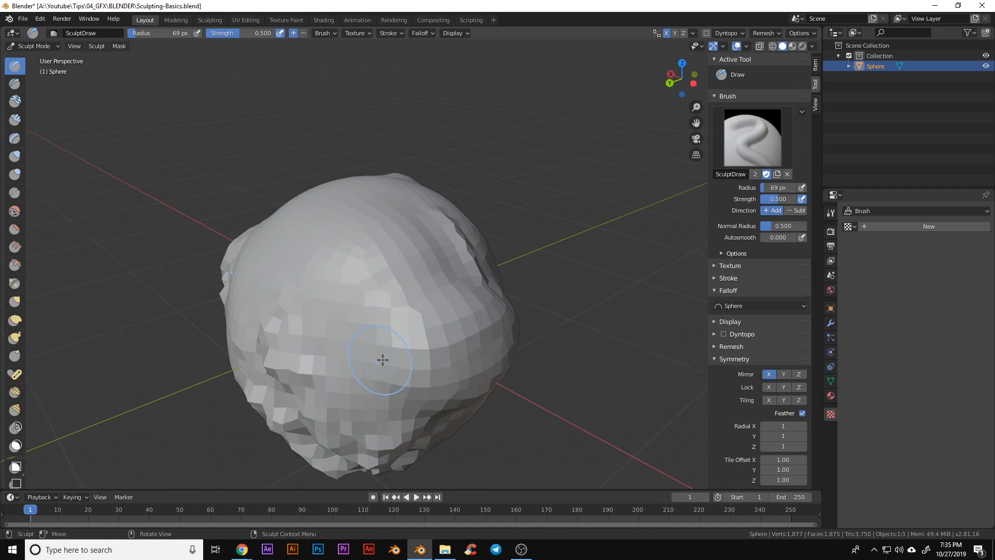
mouse_move(382, 360)
middle_down()
mouse_move(462, 383)
mouse_move(430, 399)
middle_up()
mouse_move(484, 357)
mouse_down()
mouse_move(487, 316)
mouse_move(462, 292)
mouse_move(428, 302)
mouse_up()
middle_drag(429, 302, 464, 330)
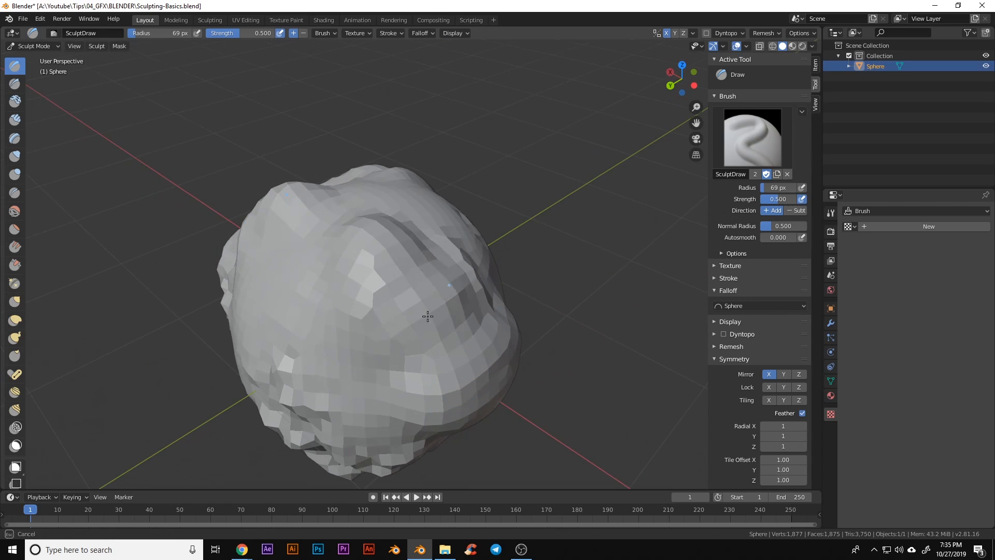
drag(428, 316, 367, 255)
middle_drag(377, 381, 465, 342)
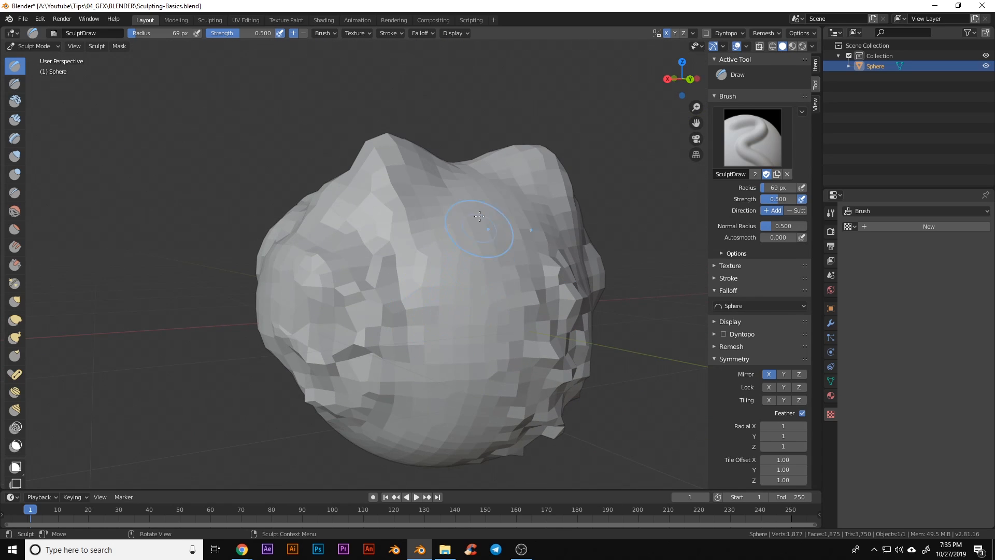
mouse_move(479, 217)
middle_down()
mouse_move(451, 275)
mouse_move(415, 272)
middle_up()
drag(341, 242, 425, 300)
mouse_move(512, 374)
middle_down()
mouse_move(422, 329)
mouse_move(396, 284)
mouse_move(371, 293)
middle_up()
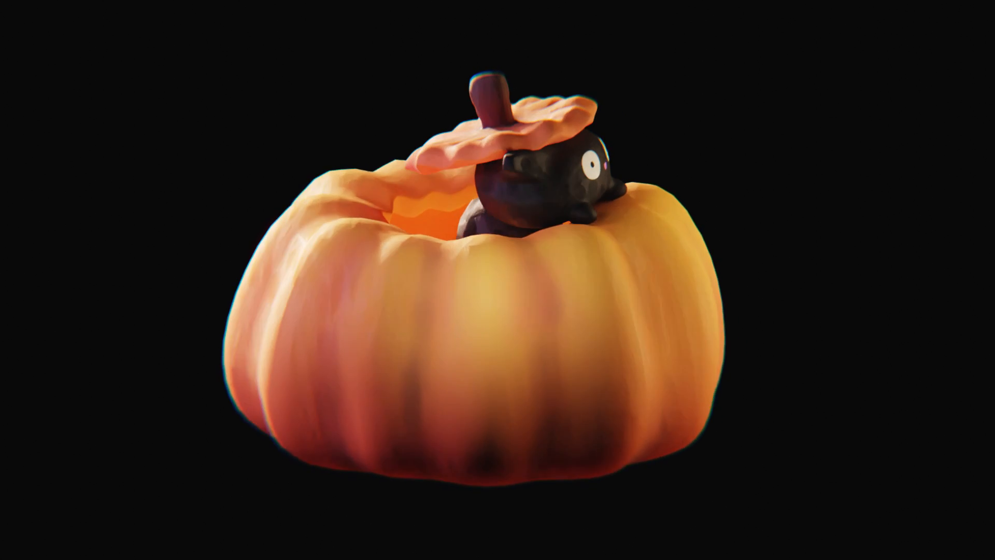